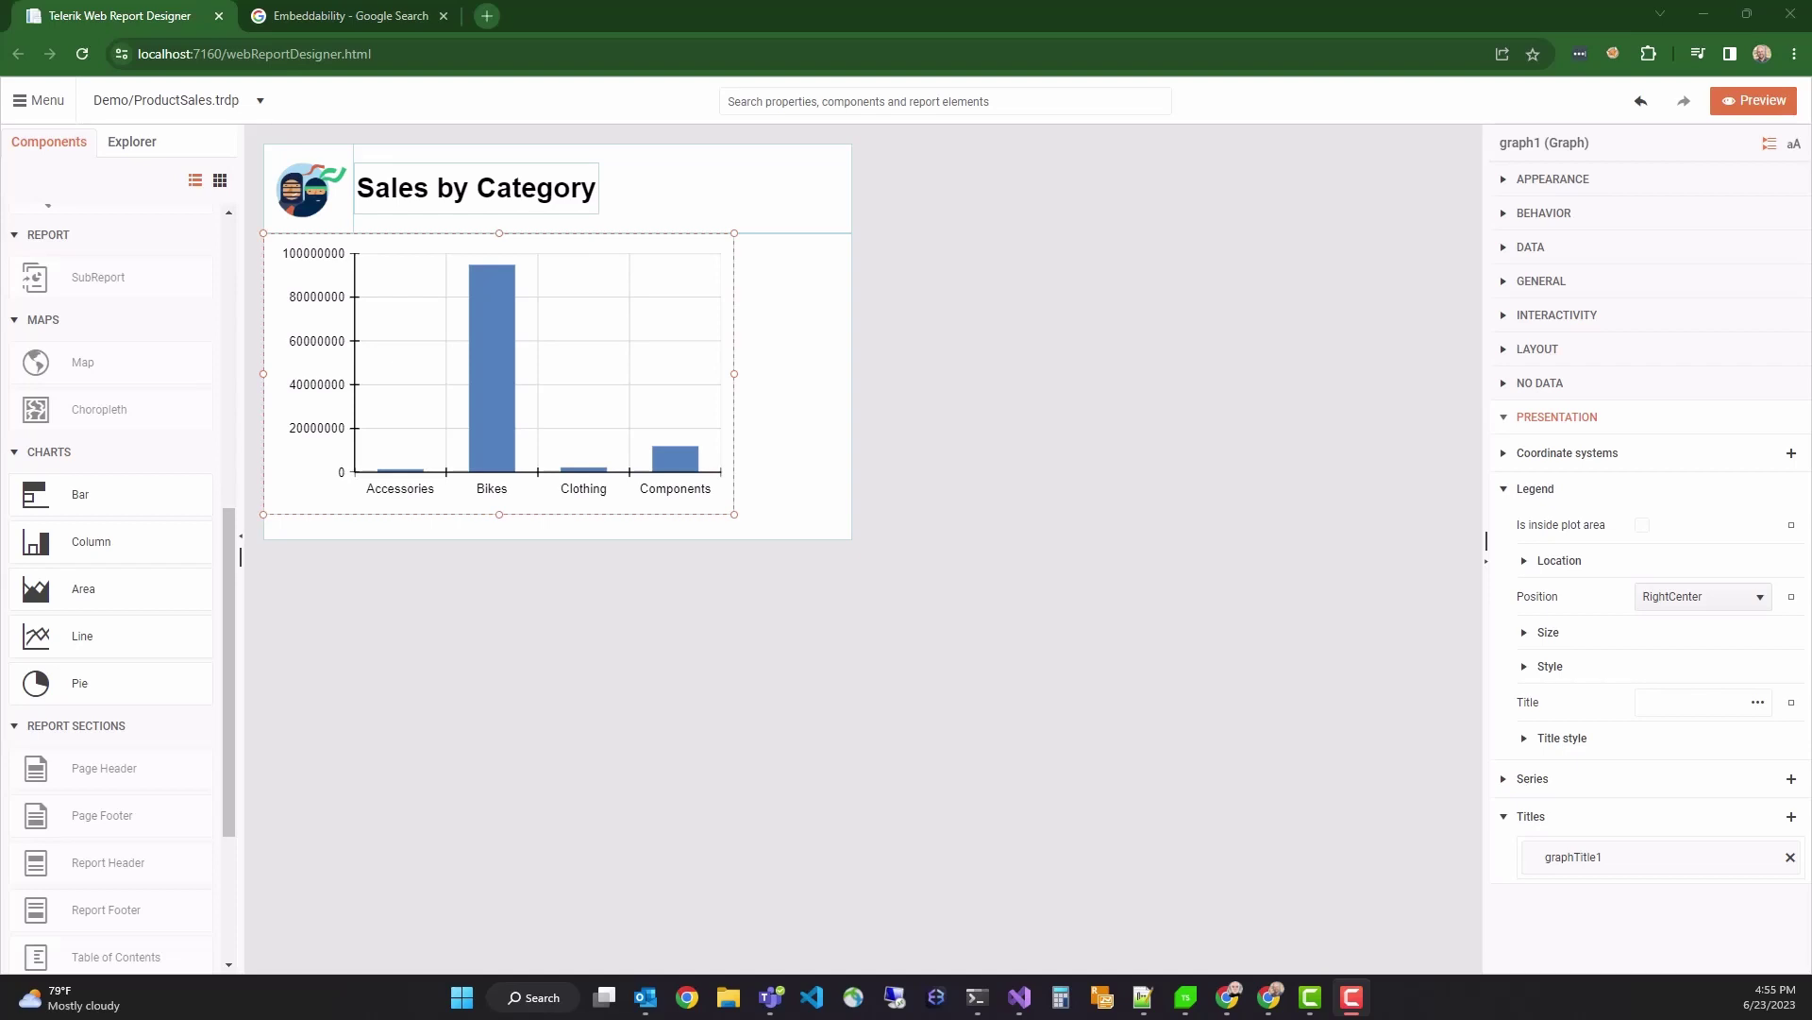
# - Create a new trdp report named SalesBySubcategory in the Demo folder
pyautogui.click(1008, 295)
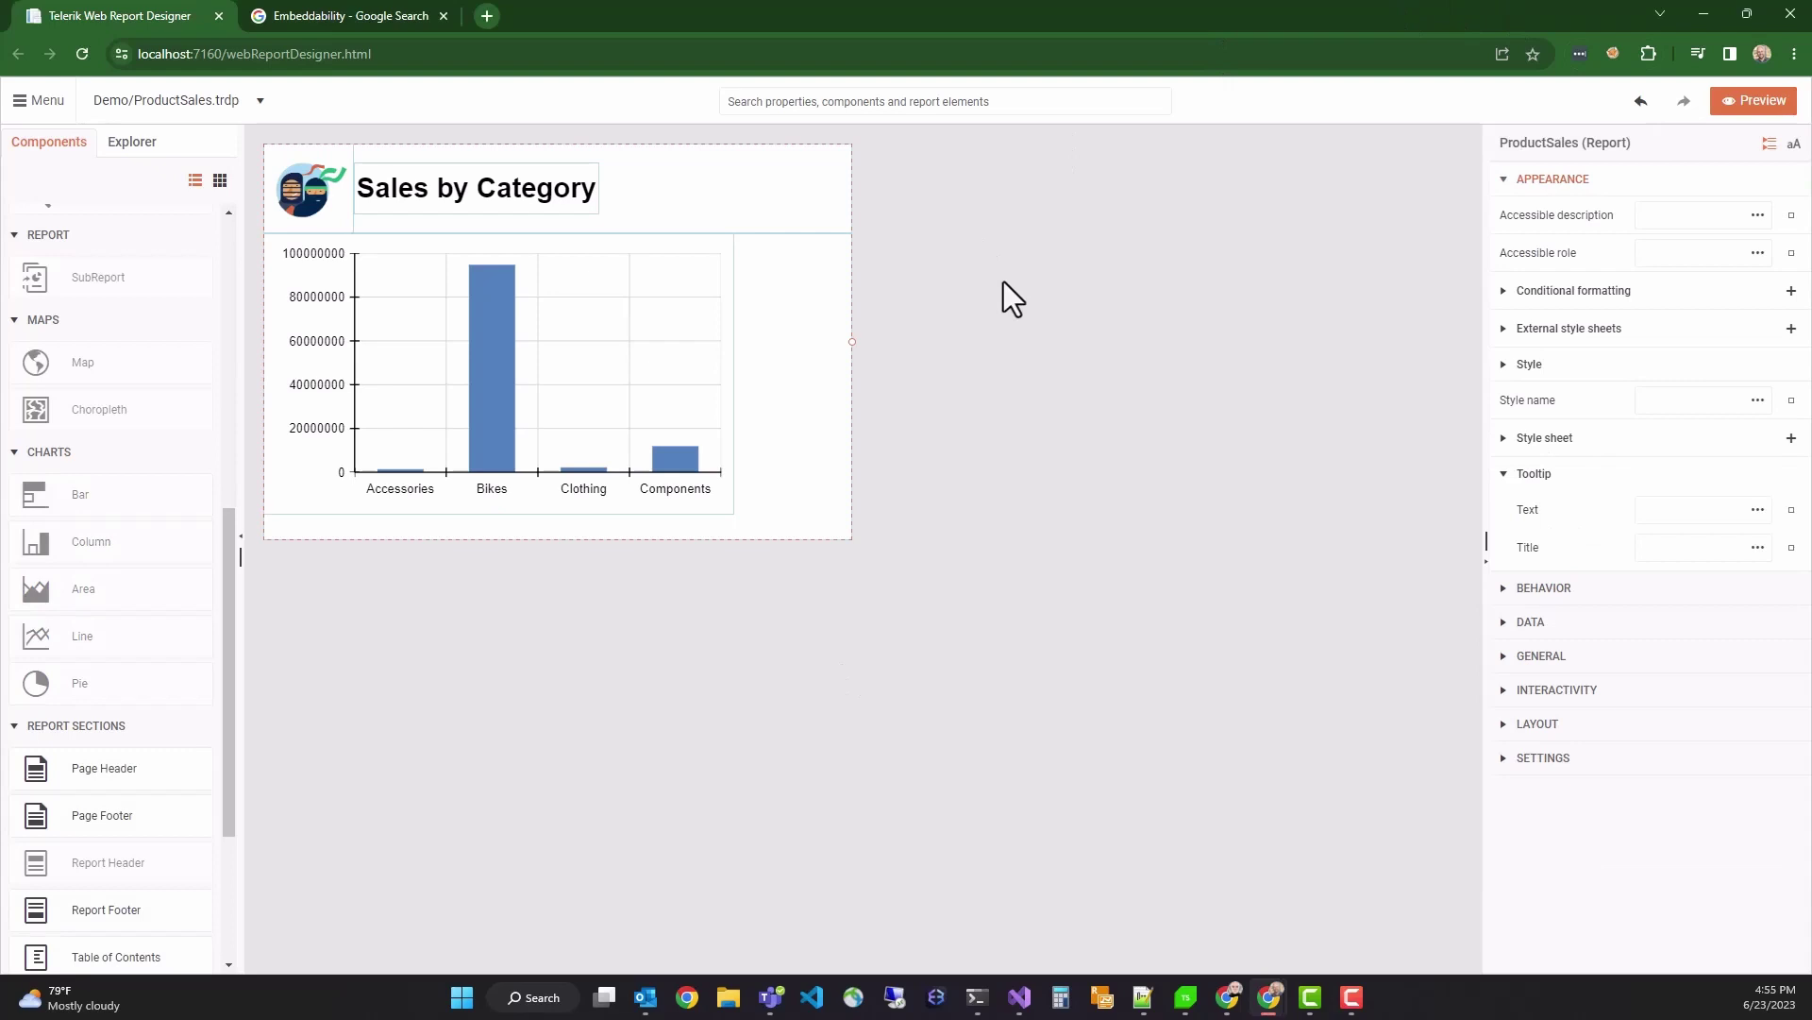
pyautogui.click(26, 121)
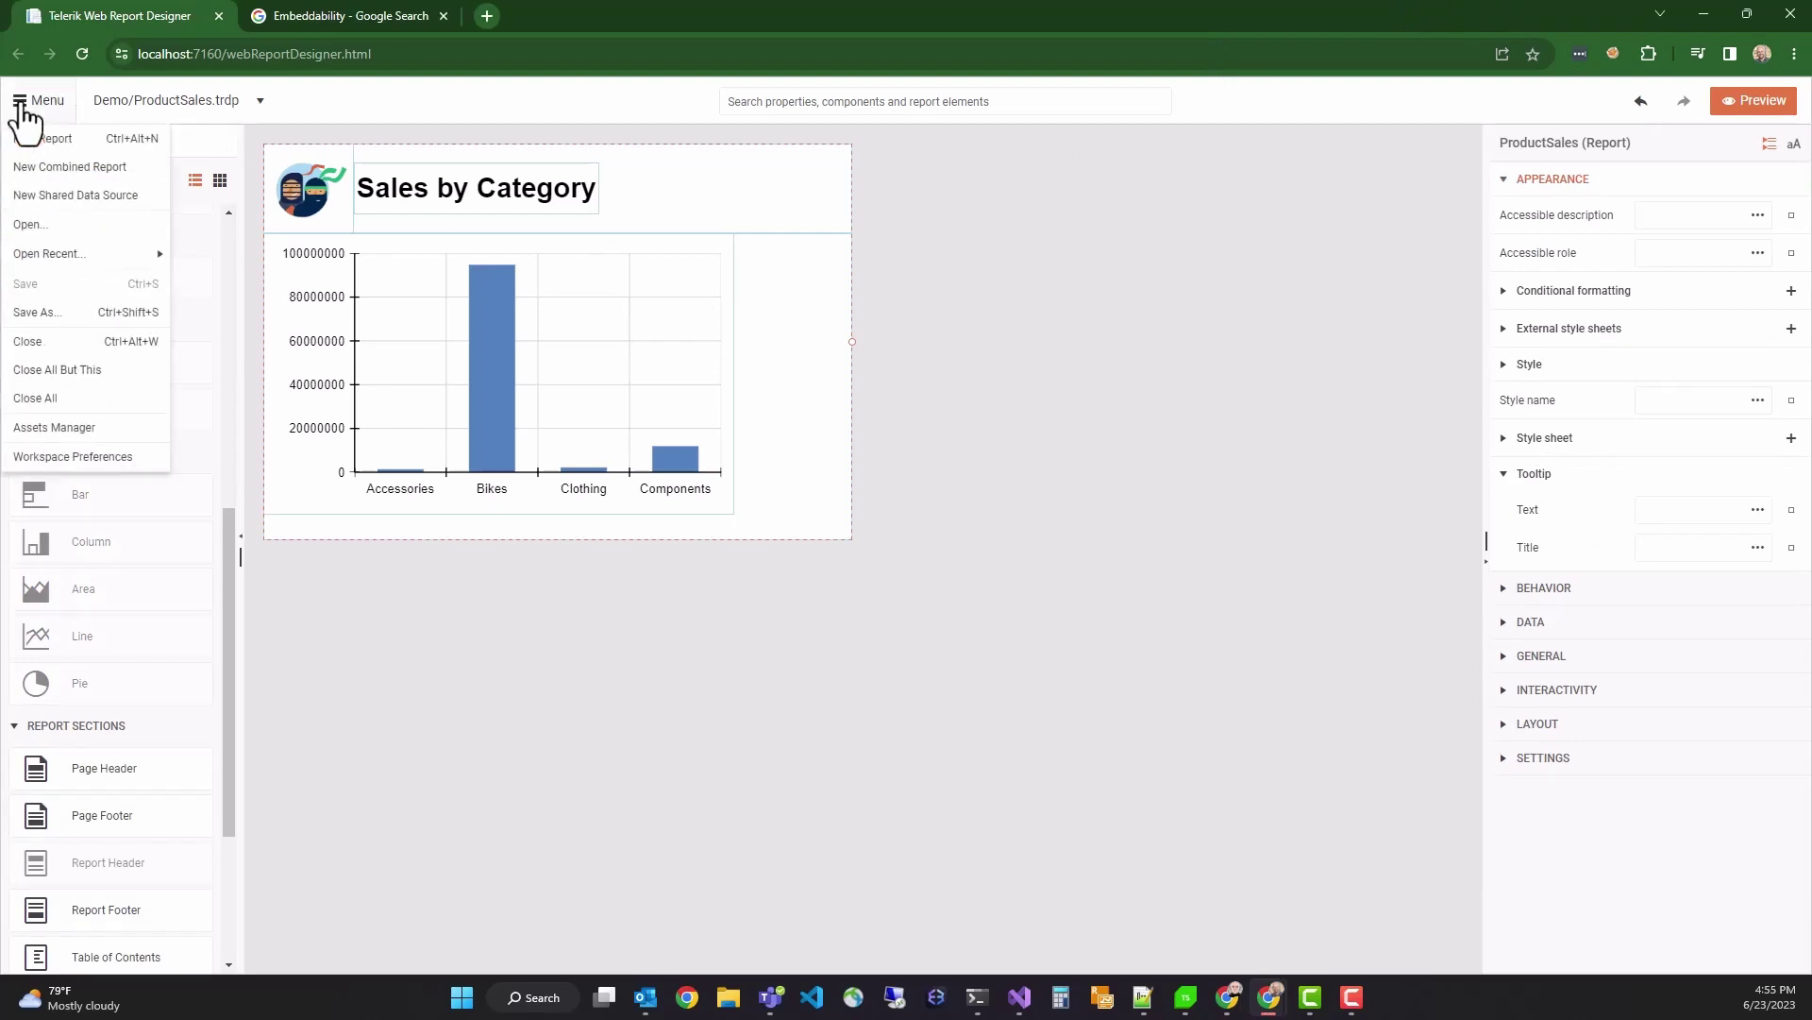
pyautogui.click(34, 140)
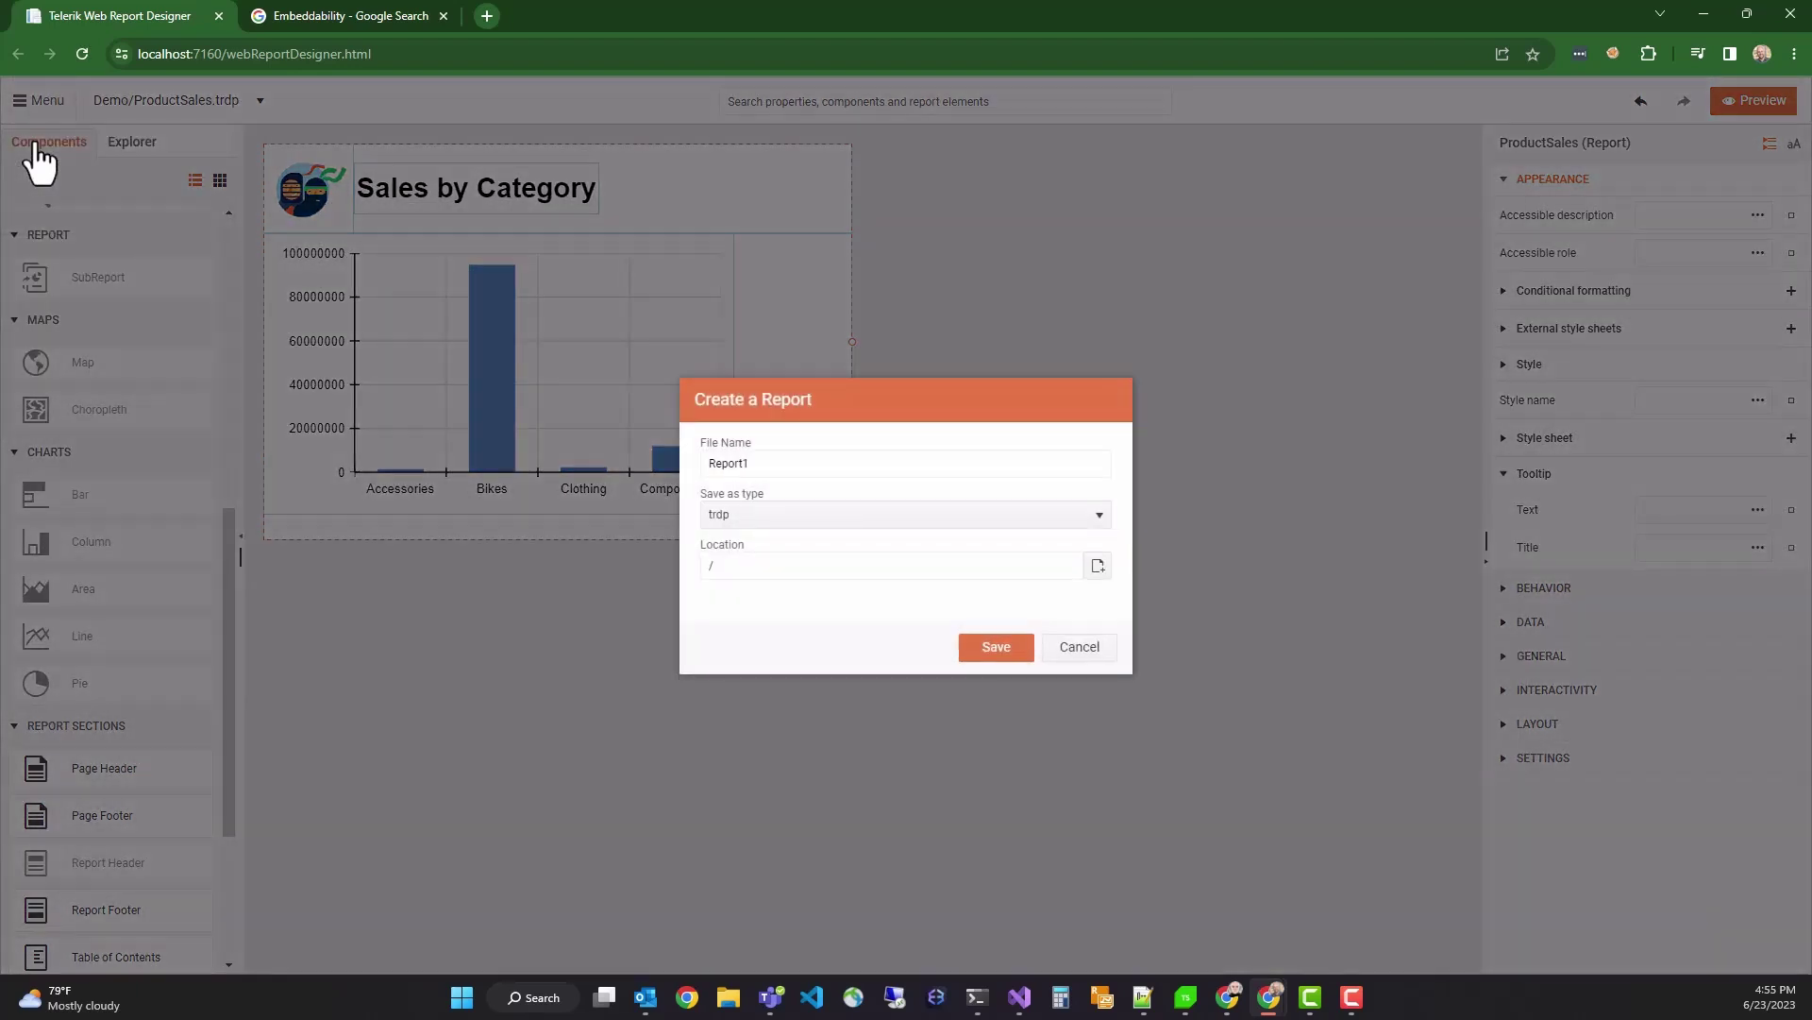
pyautogui.doubleClick(717, 464)
pyautogui.write('SalesBySubcategory')
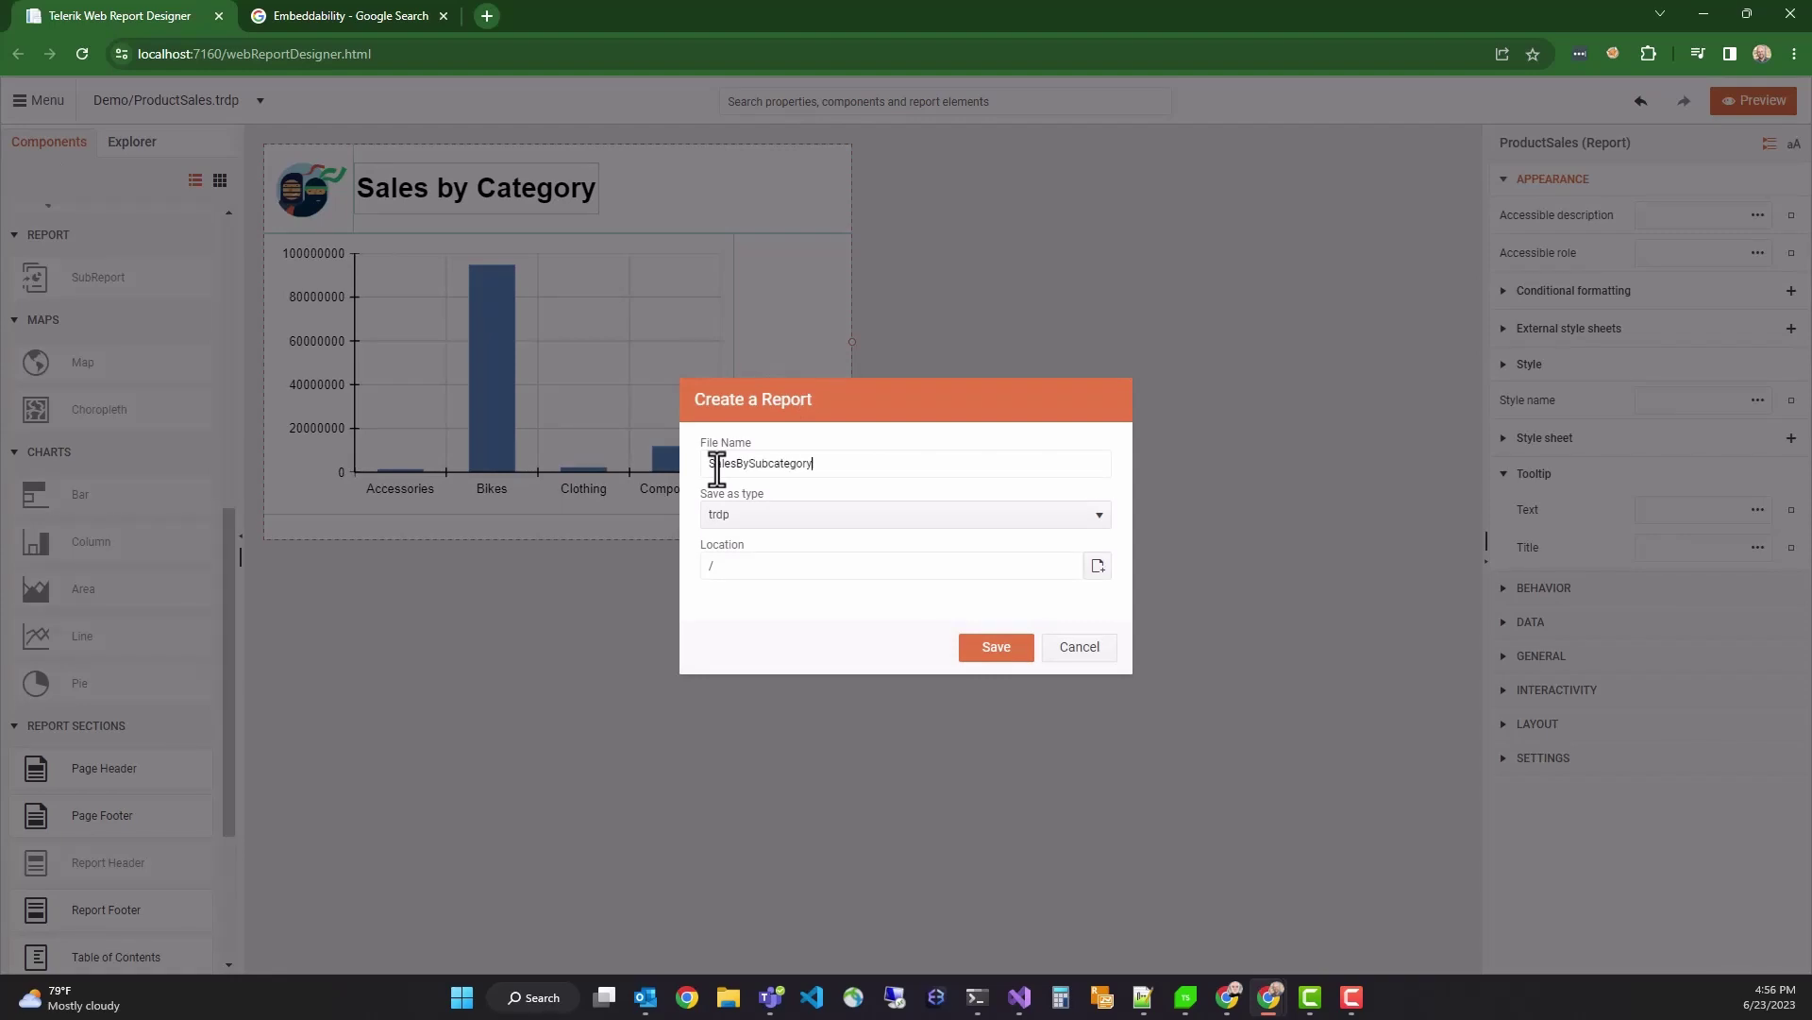
pyautogui.press('Tab')
pyautogui.press('Tab')
pyautogui.write('Demo')
pyautogui.click(999, 649)
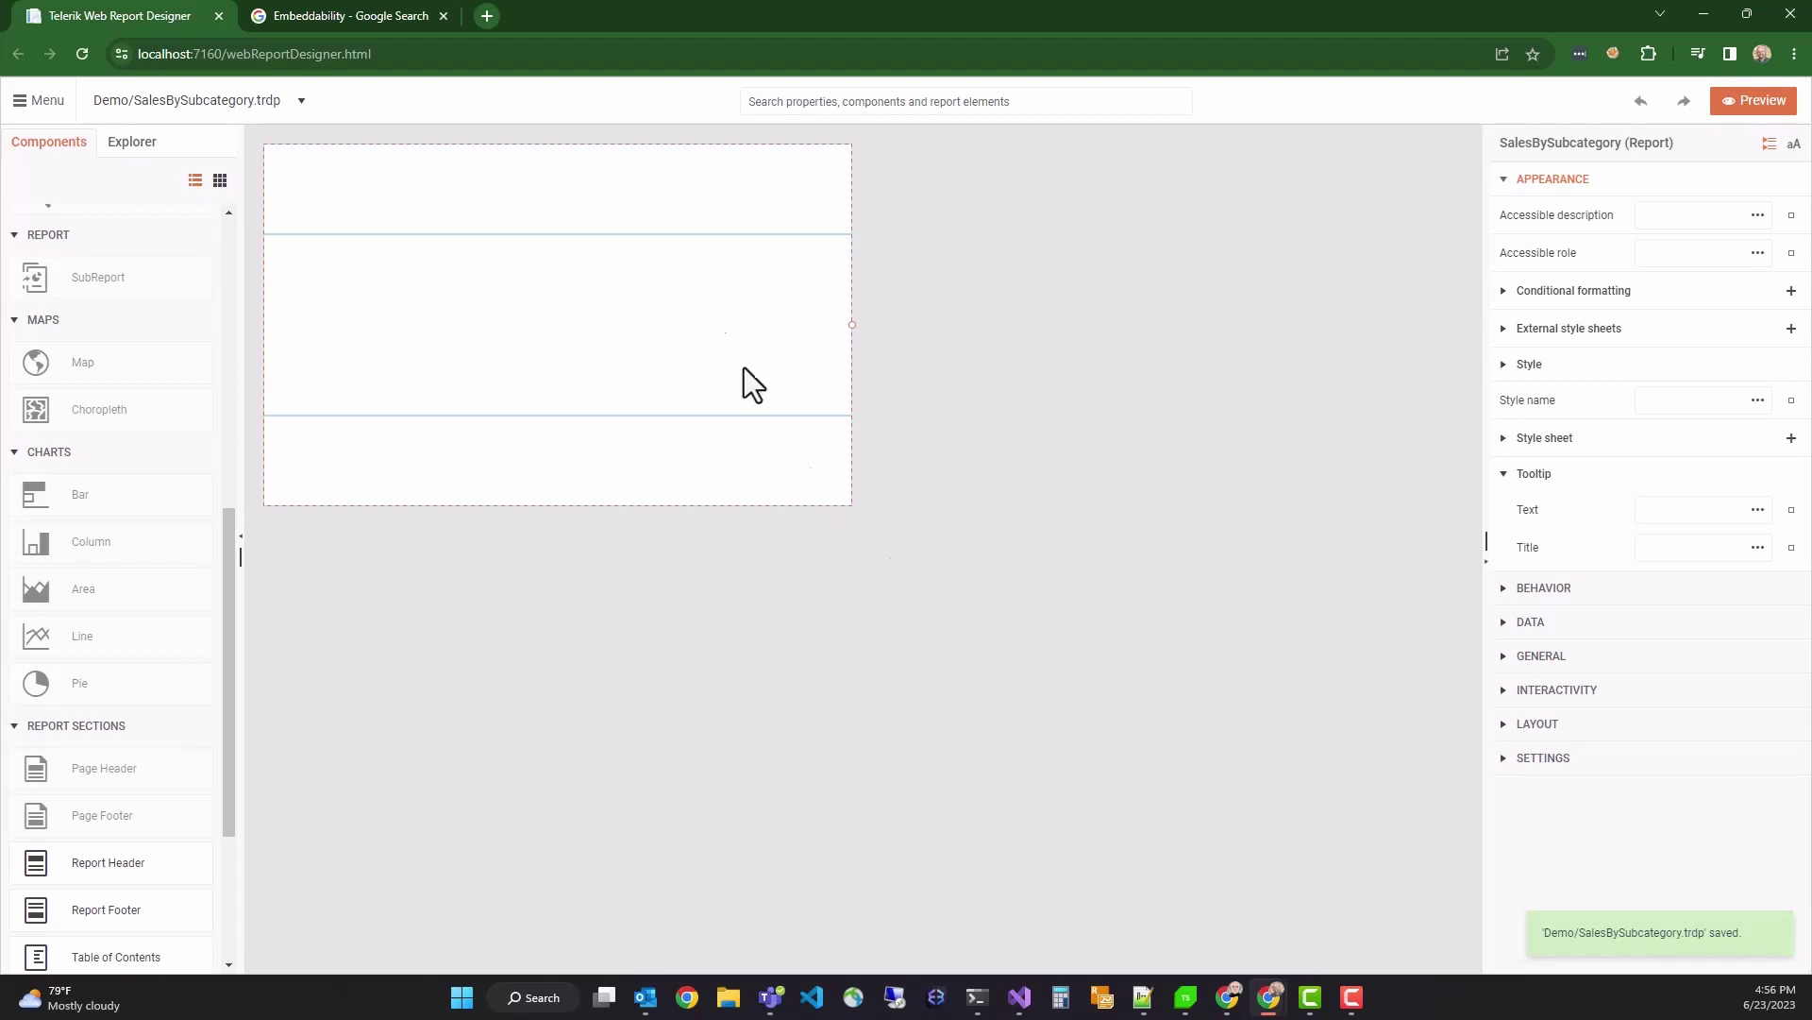
# - Delete the page header and page footer sections from the new report, leaving only the detail section
pyautogui.click(570, 201)
pyautogui.press('Delete')
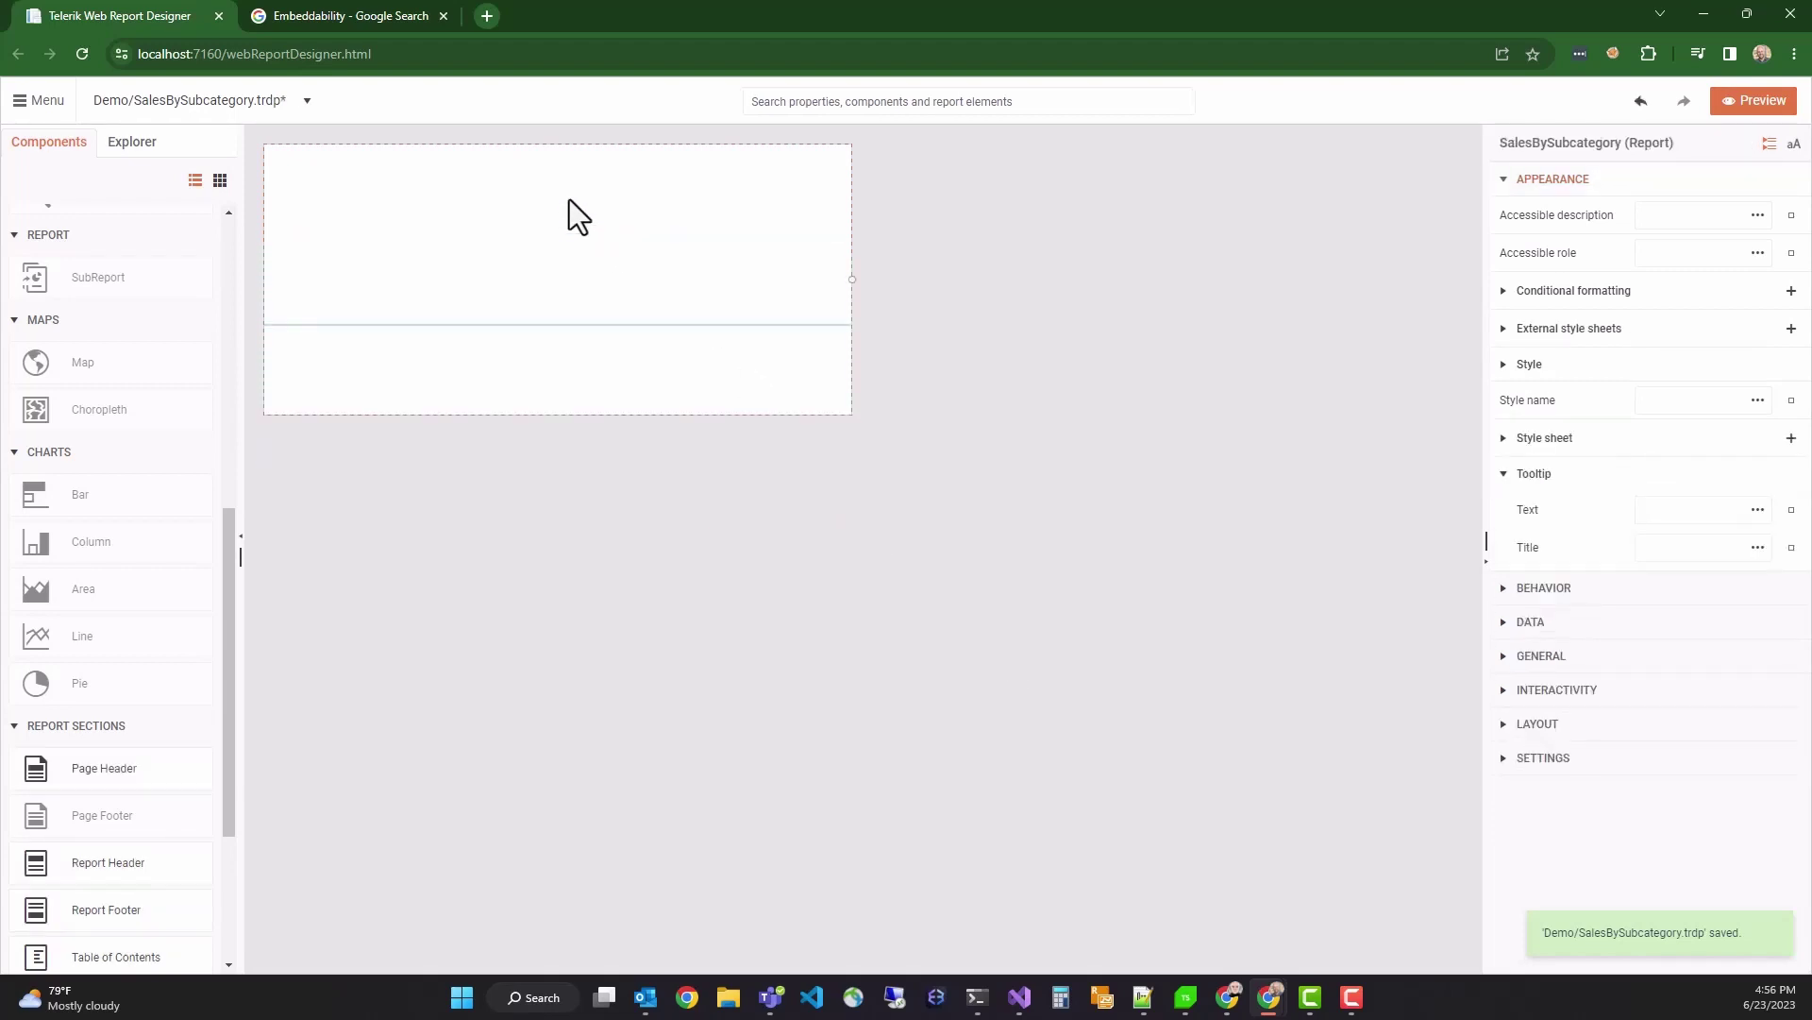
pyautogui.click(567, 357)
pyautogui.press('Delete')
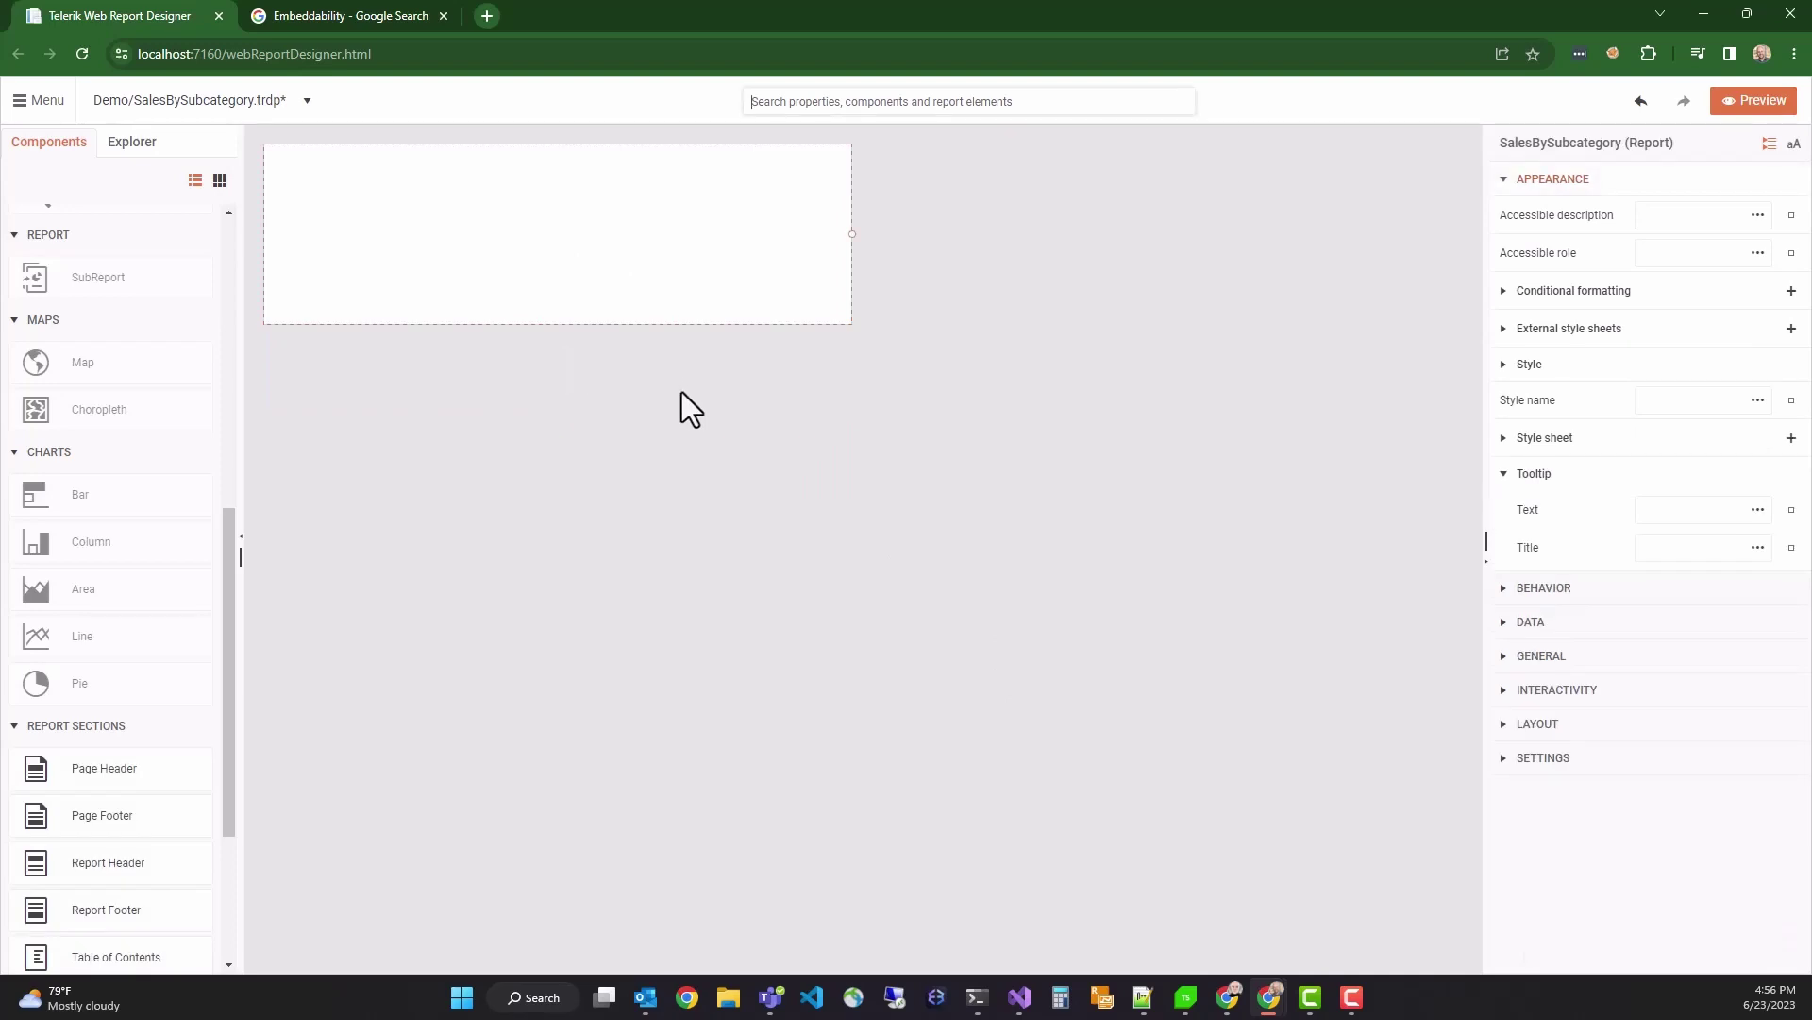
# - Add a report header section to the report and increase its height
pyautogui.write('report ')
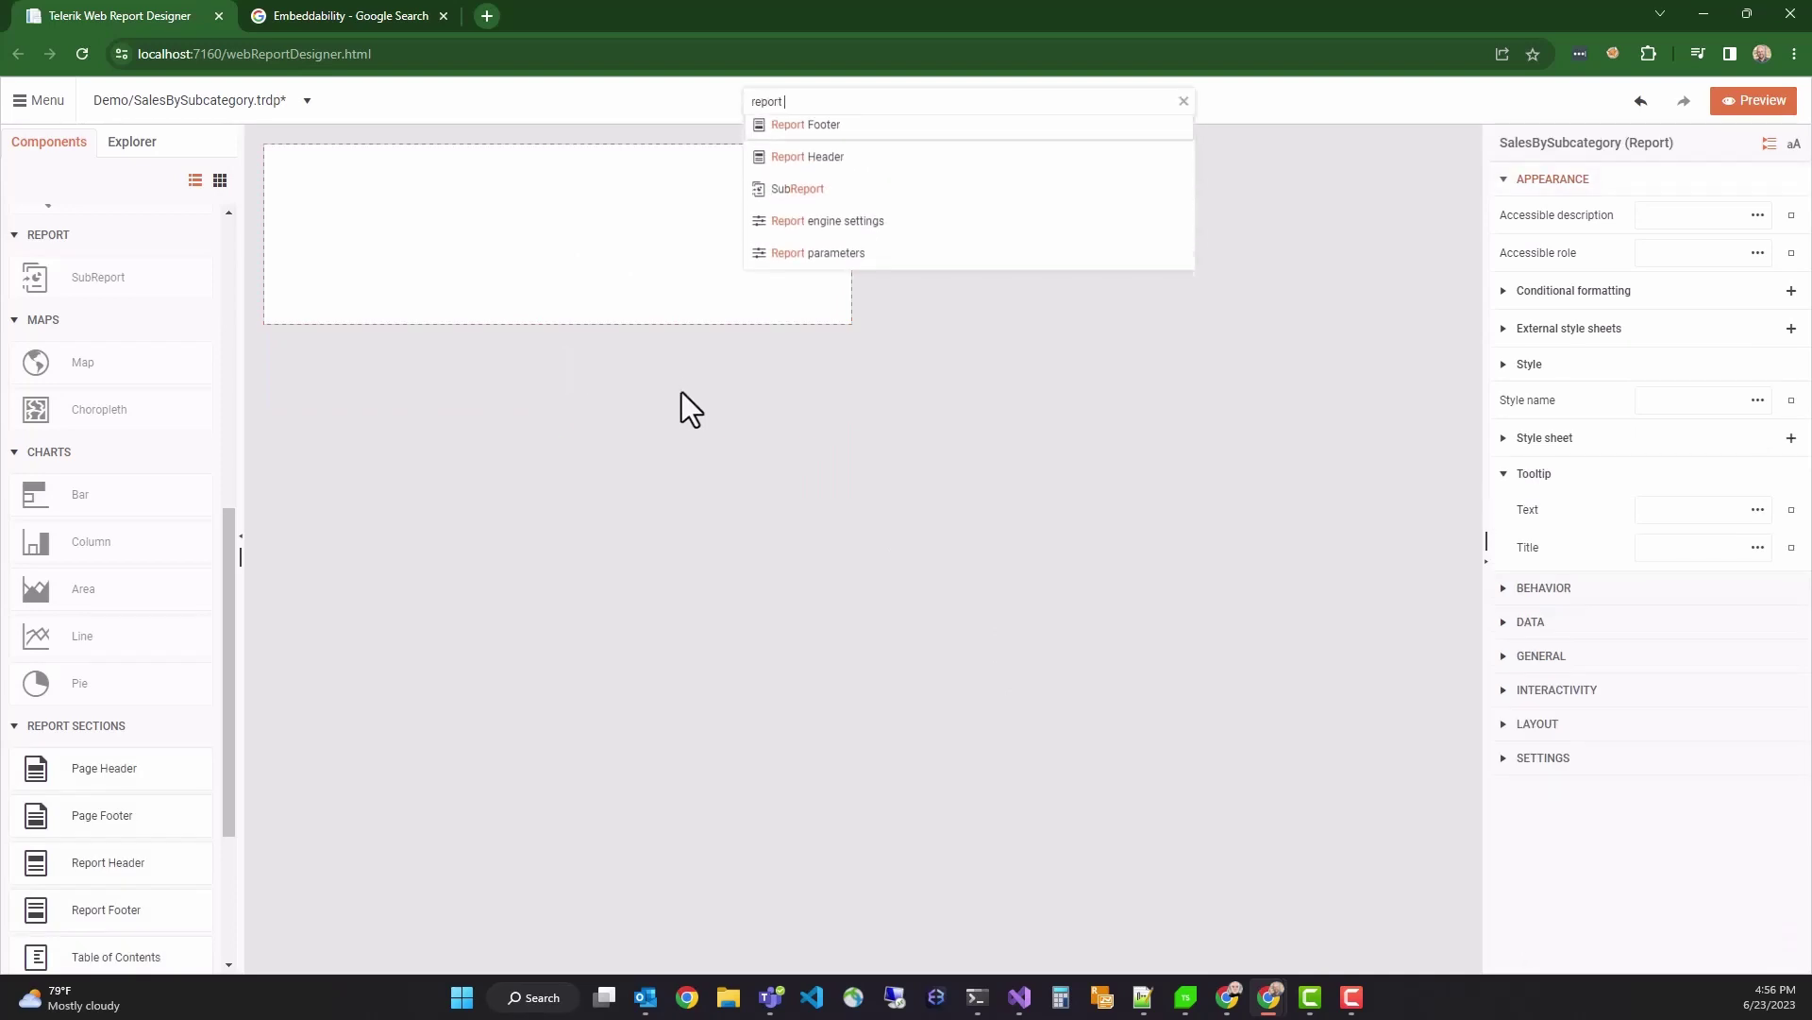
pyautogui.write('header')
pyautogui.press('Return')
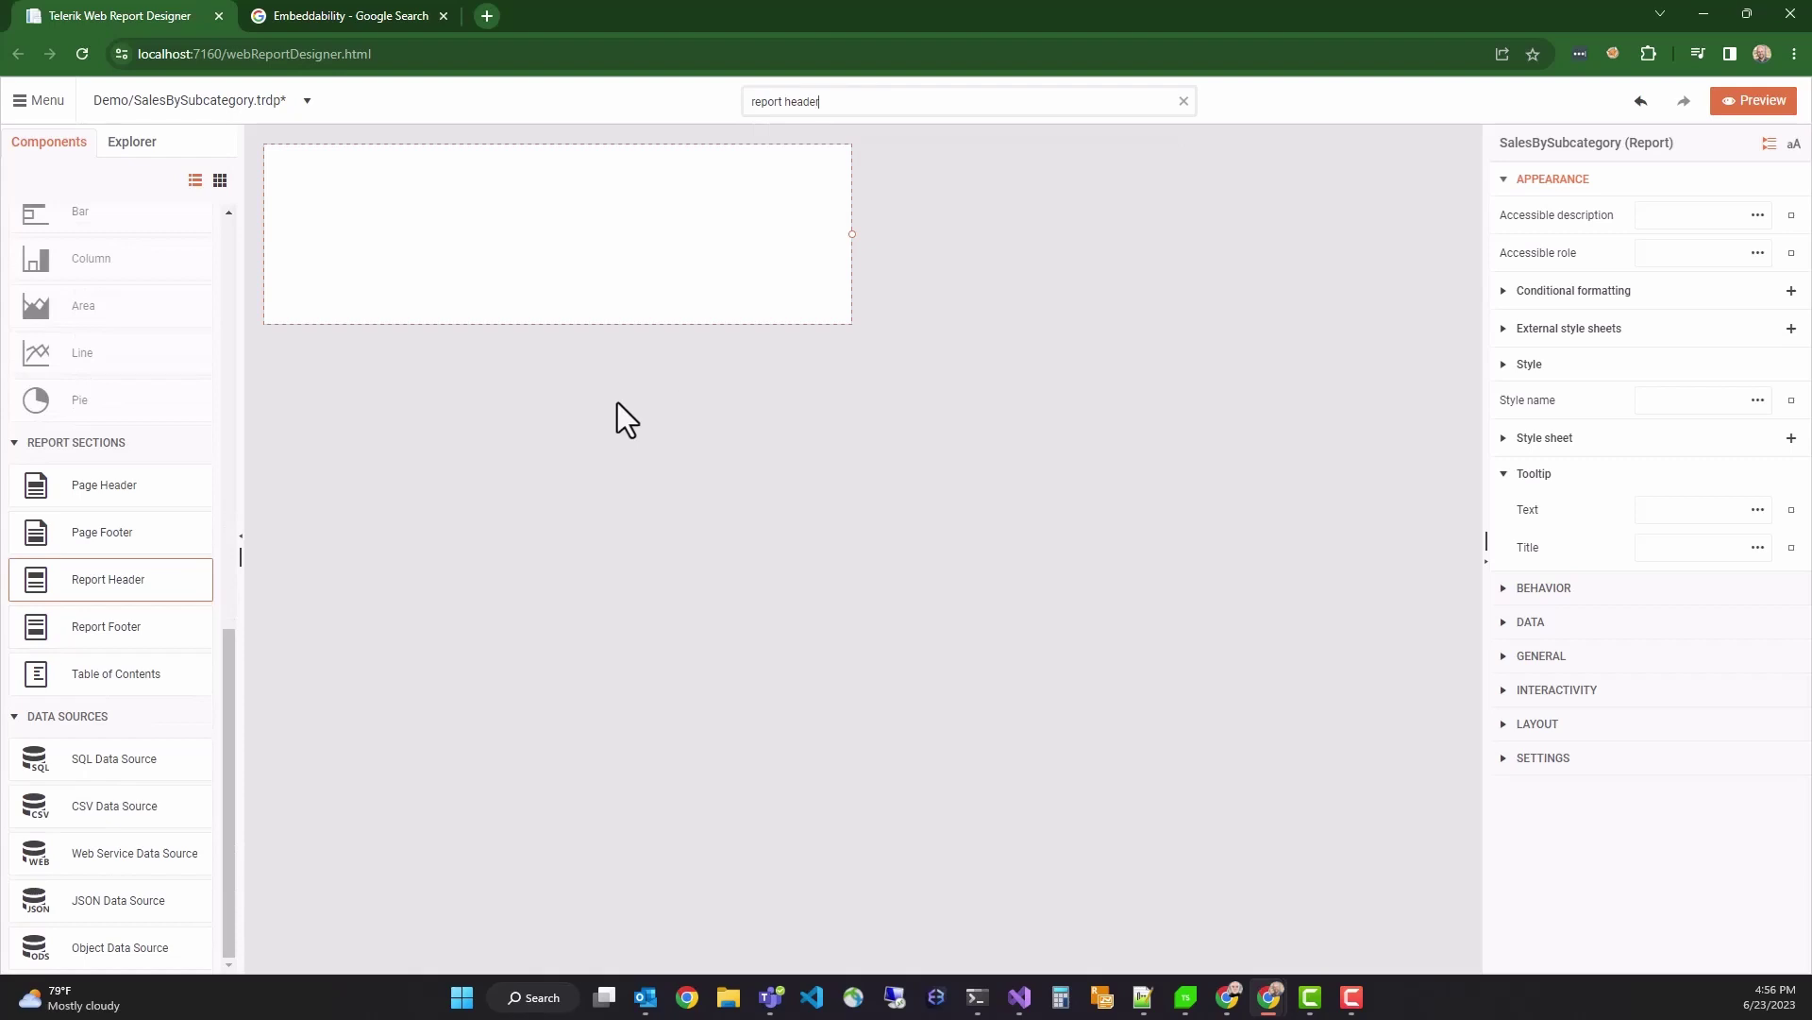
pyautogui.click(108, 578)
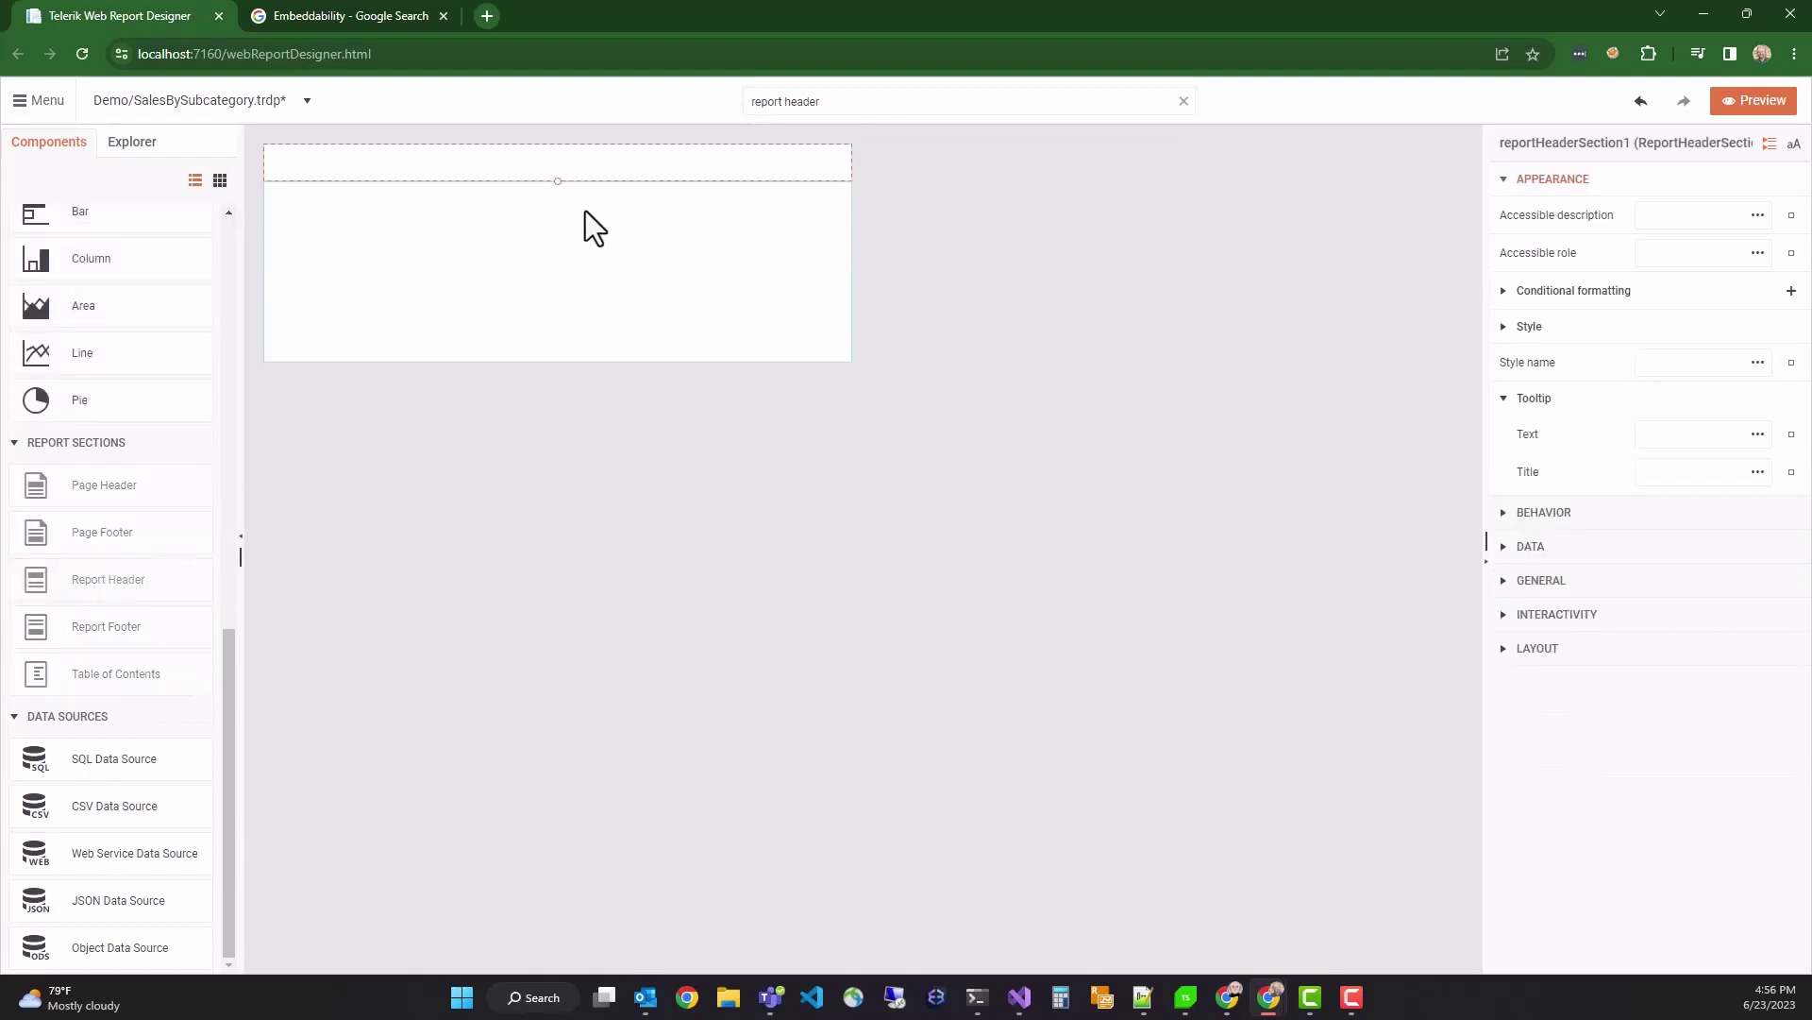
pyautogui.moveTo(558, 180); pyautogui.dragTo(558, 227)
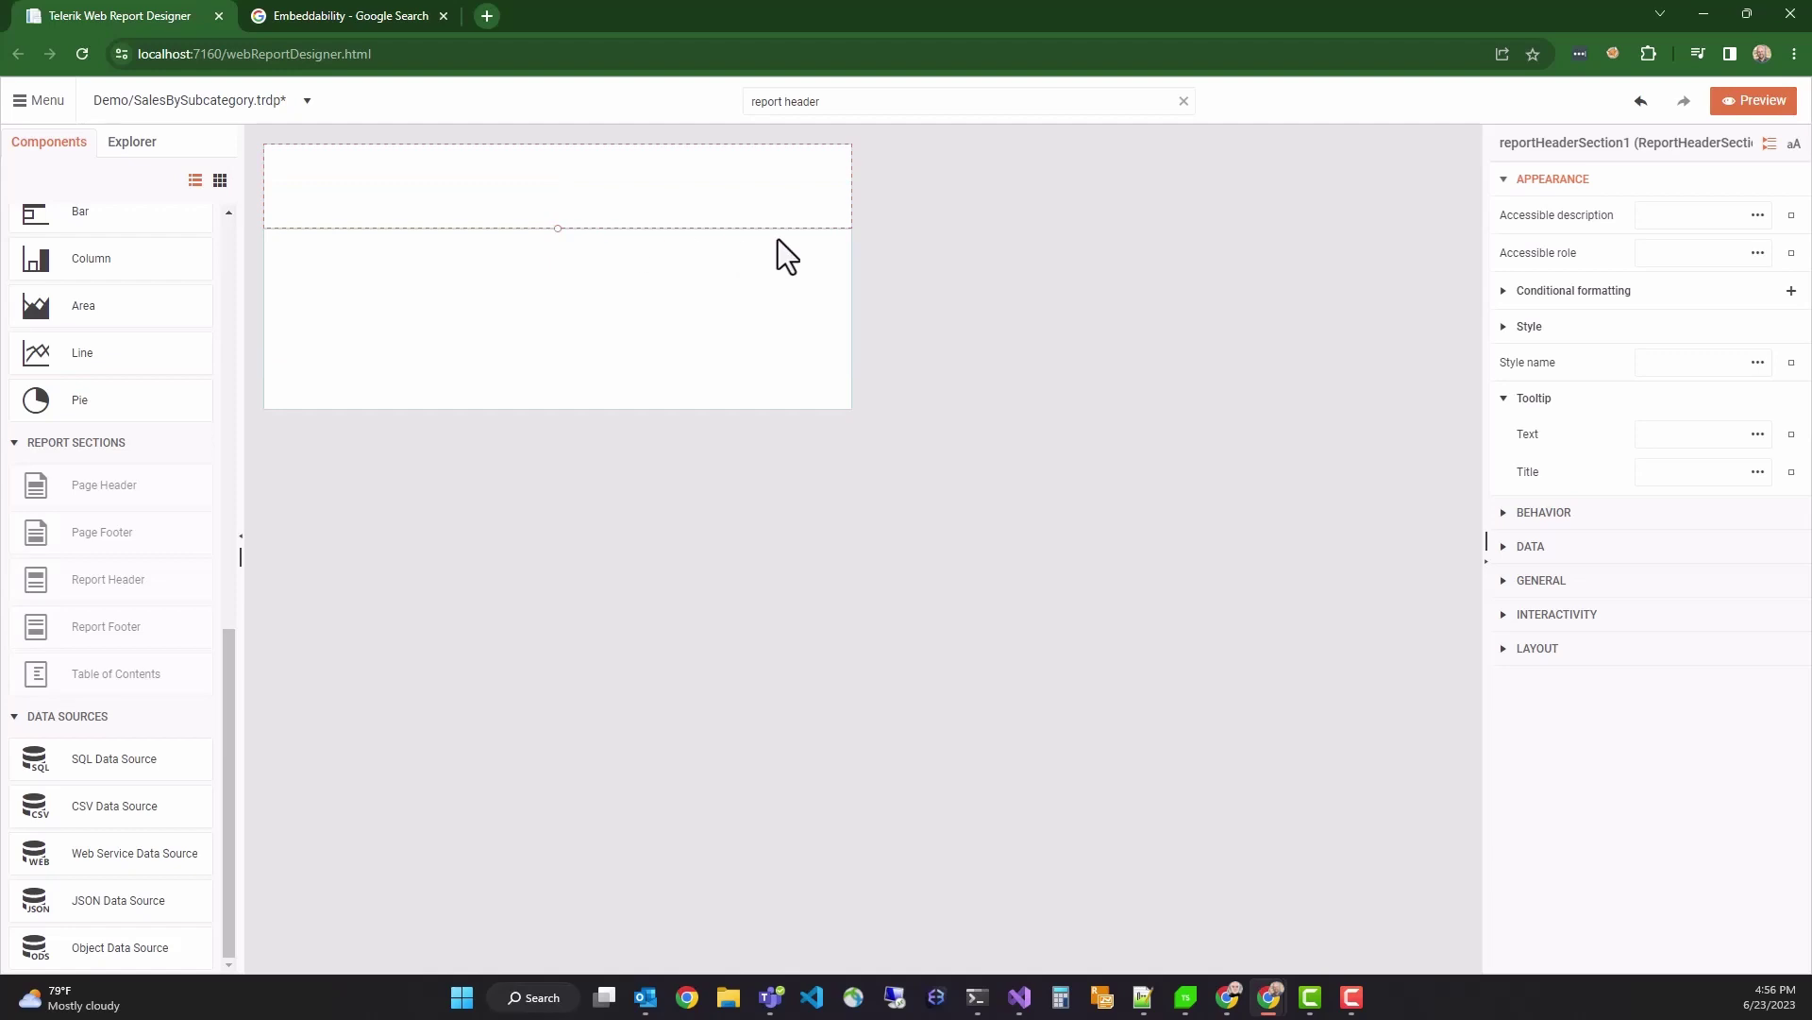
# - Copy the logo picture box and the title text box from the report header of Demo/ProductSales.trdp
pyautogui.click(163, 101)
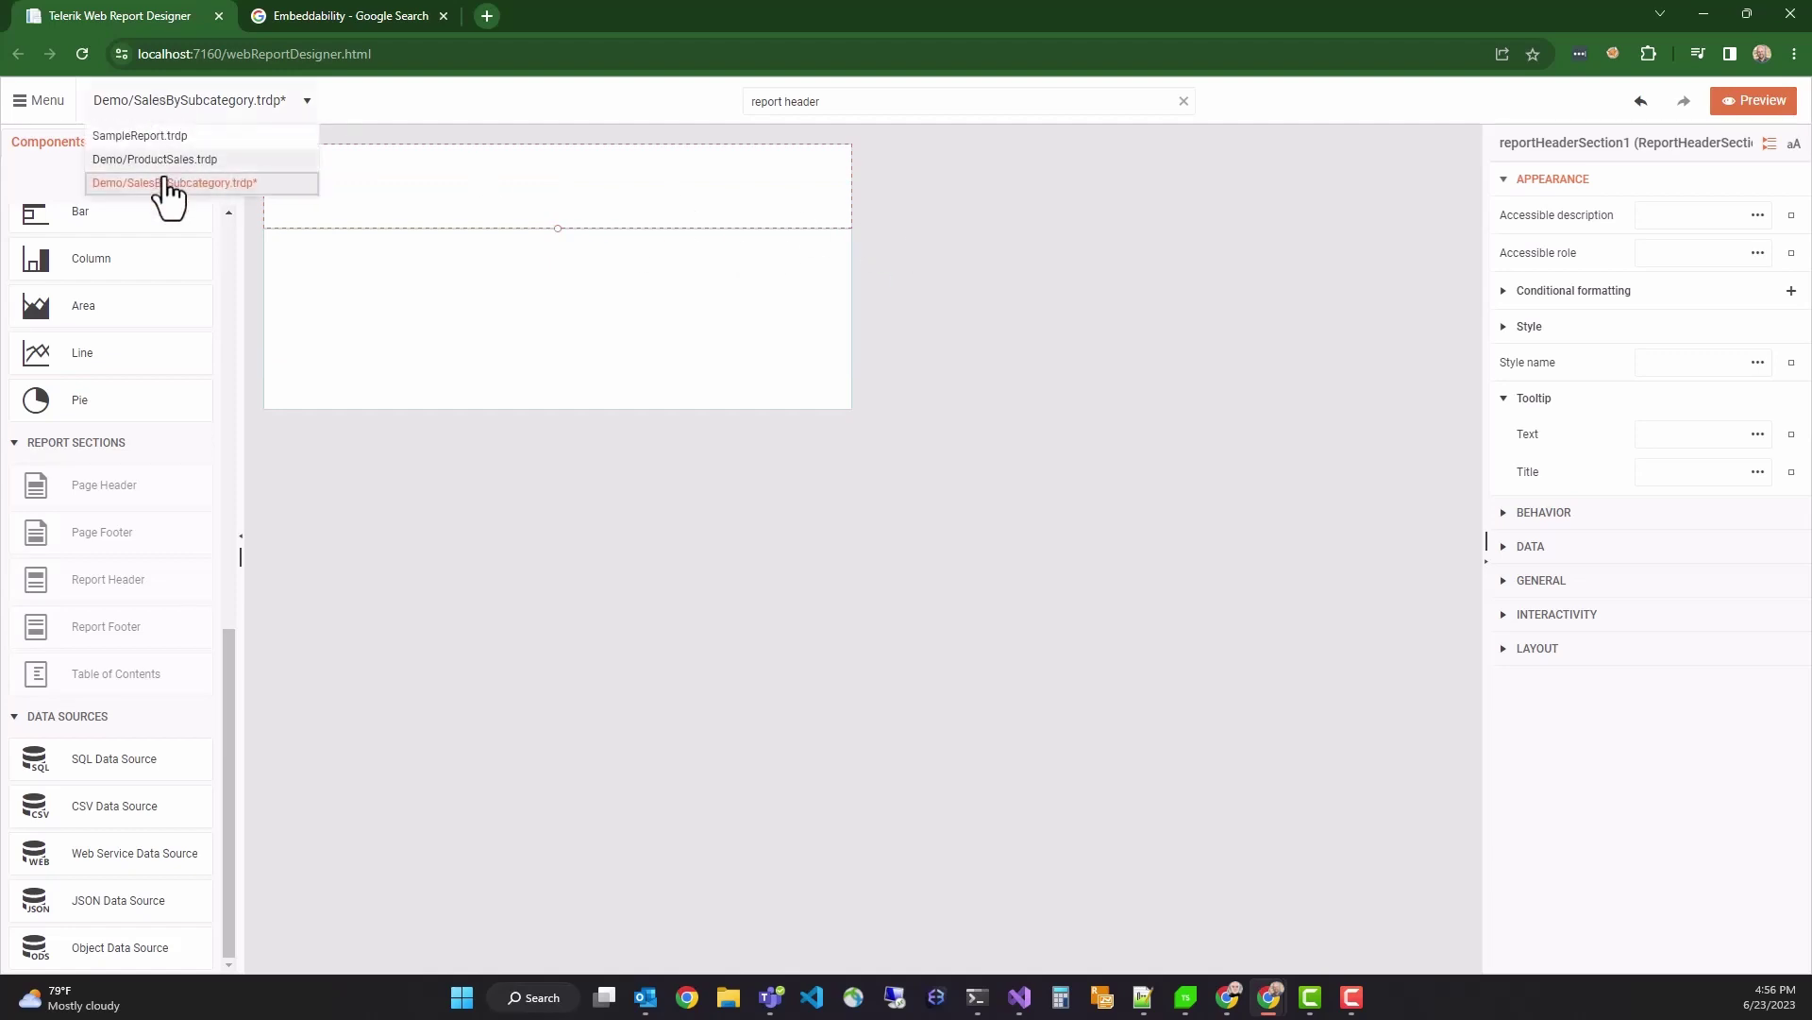
pyautogui.click(163, 160)
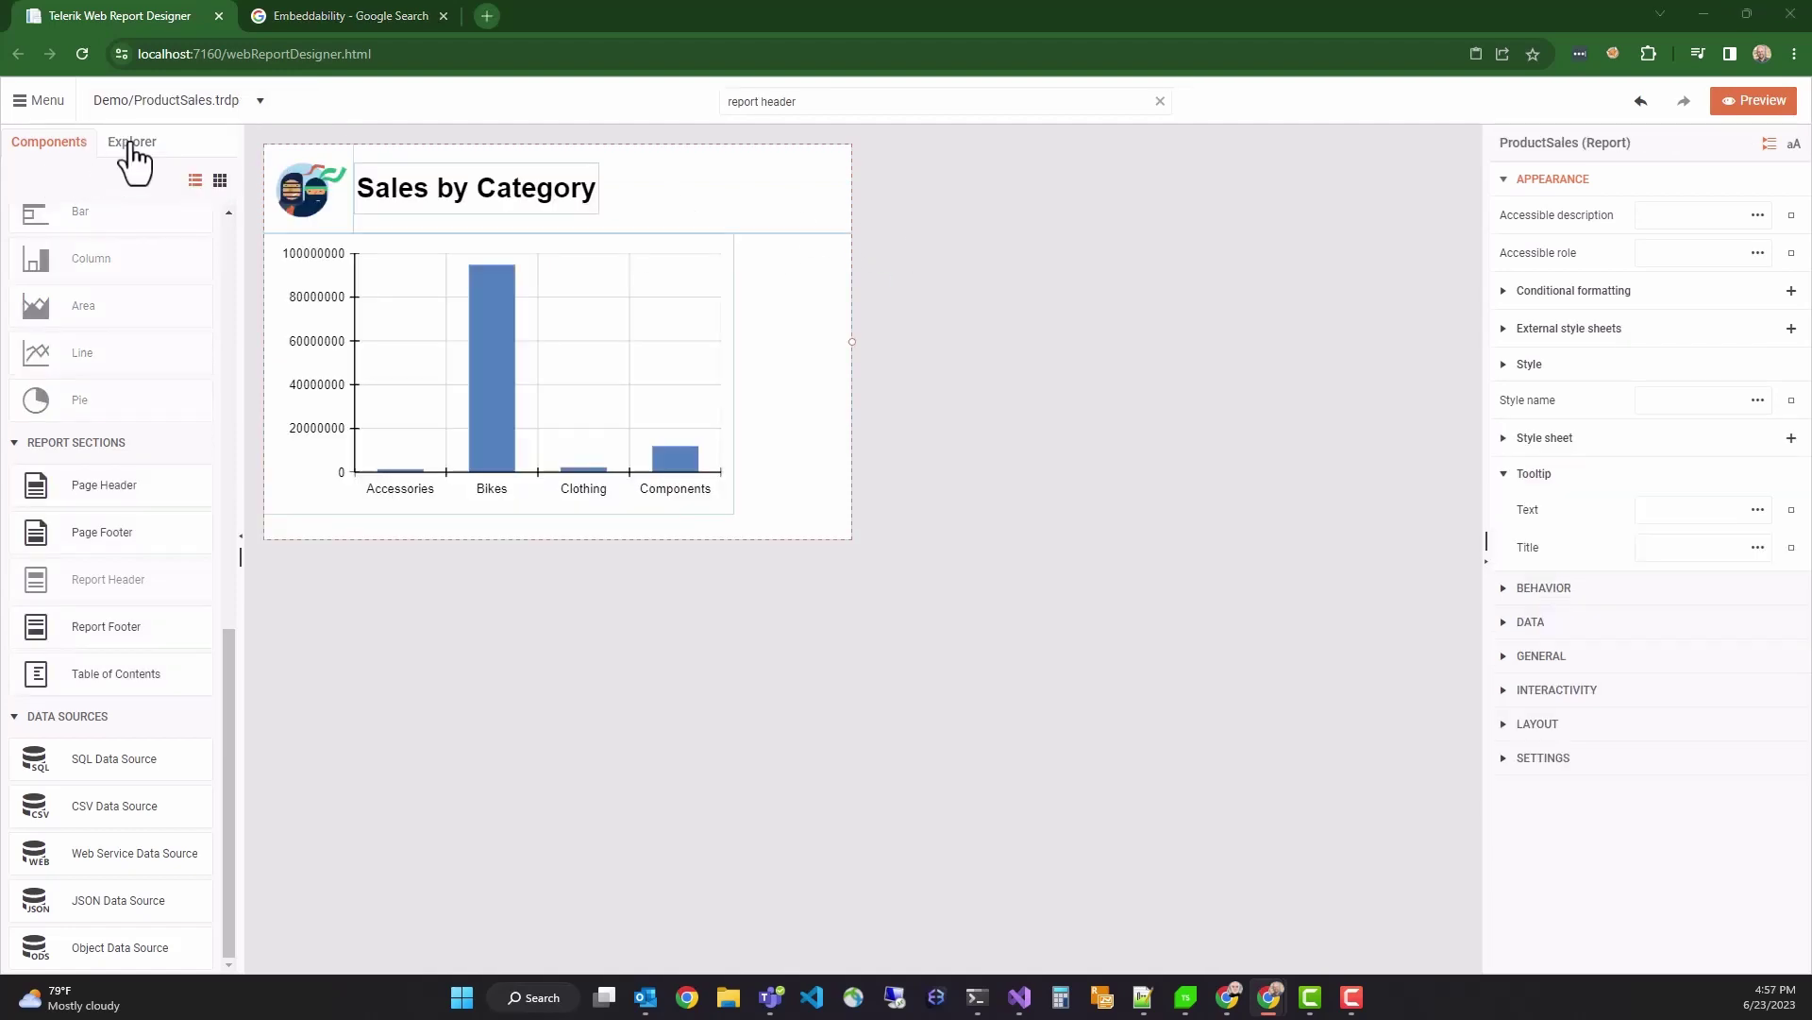
pyautogui.click(132, 144)
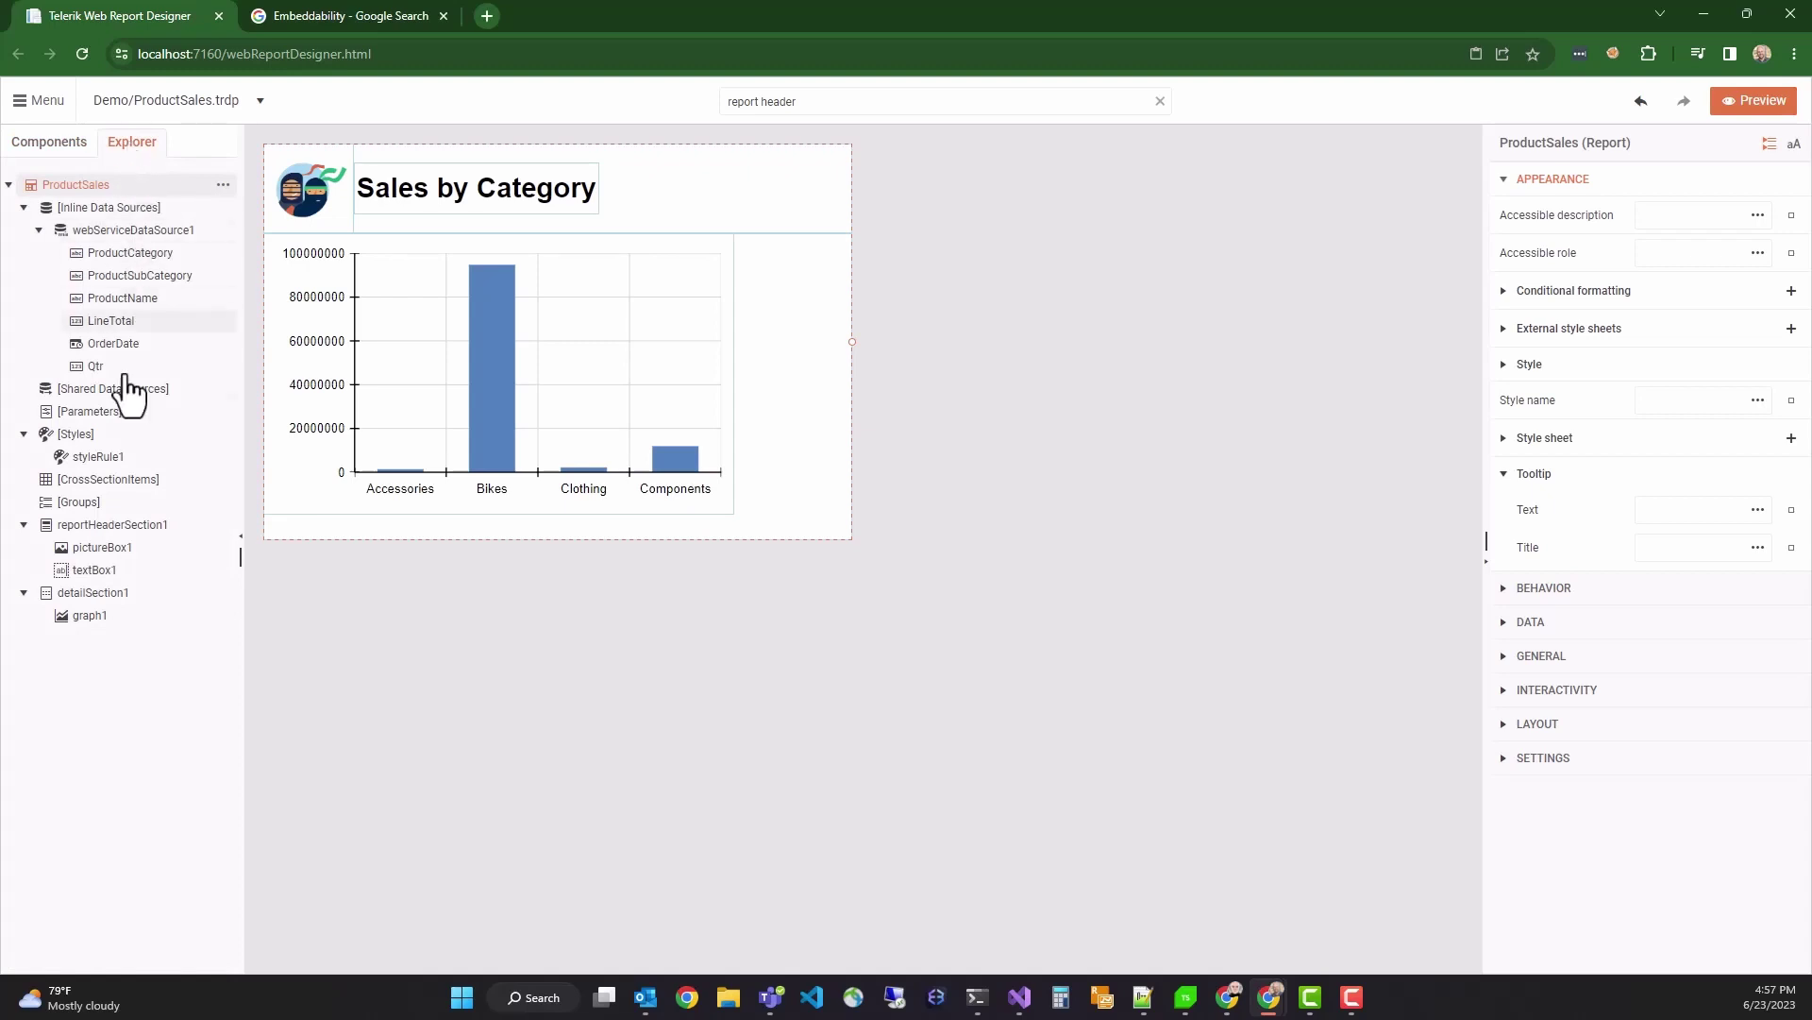
pyautogui.click(104, 549)
pyautogui.keyDown('ctrl'); pyautogui.click(104, 570); pyautogui.keyUp('ctrl')
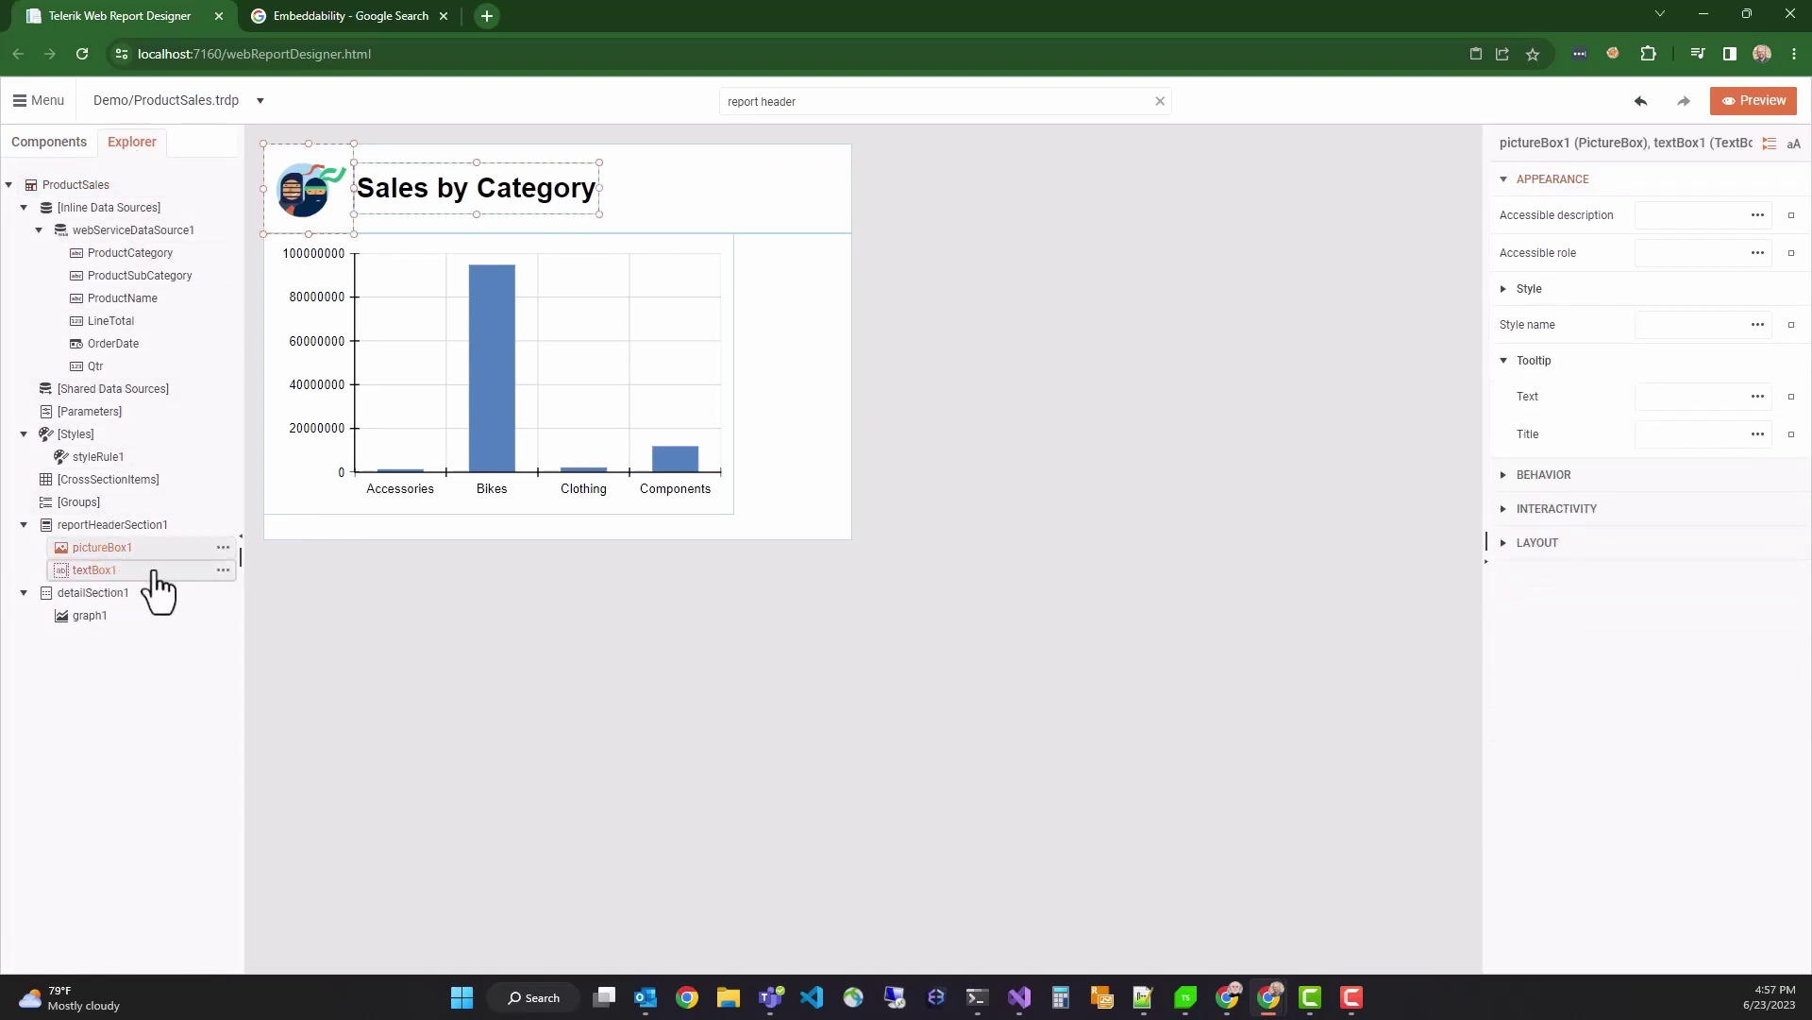
pyautogui.click(225, 571)
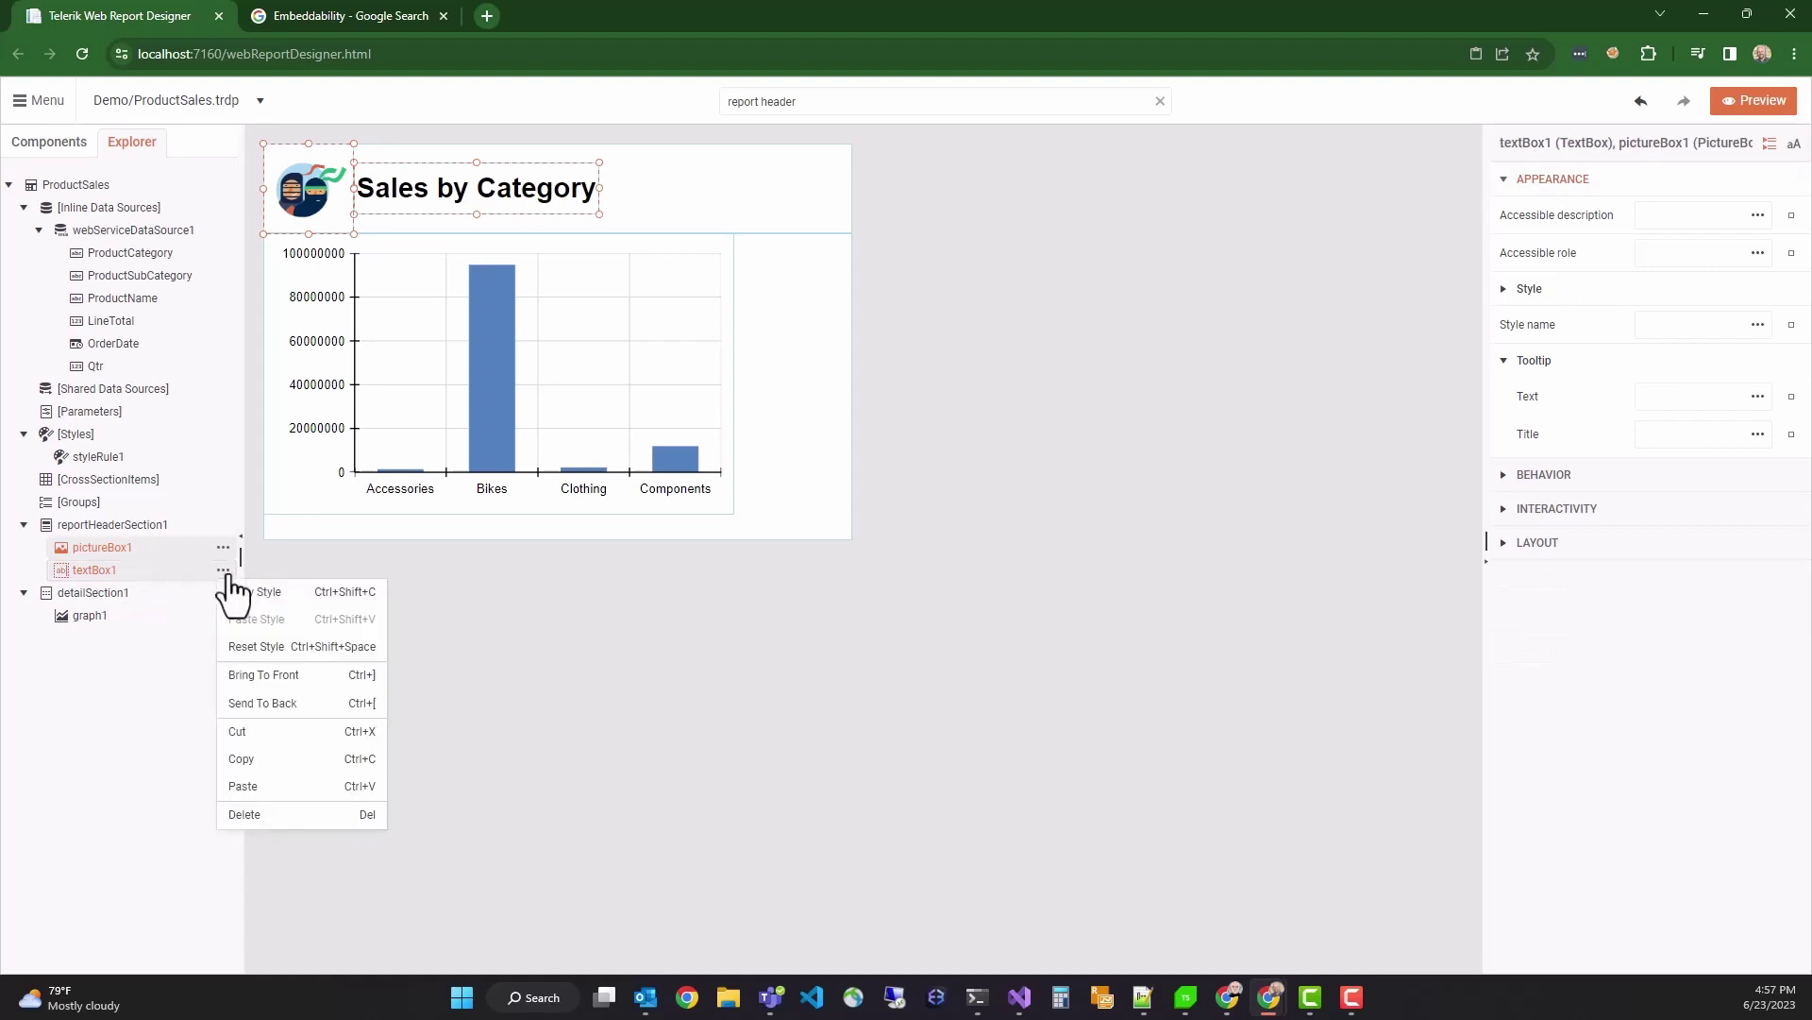
pyautogui.click(241, 759)
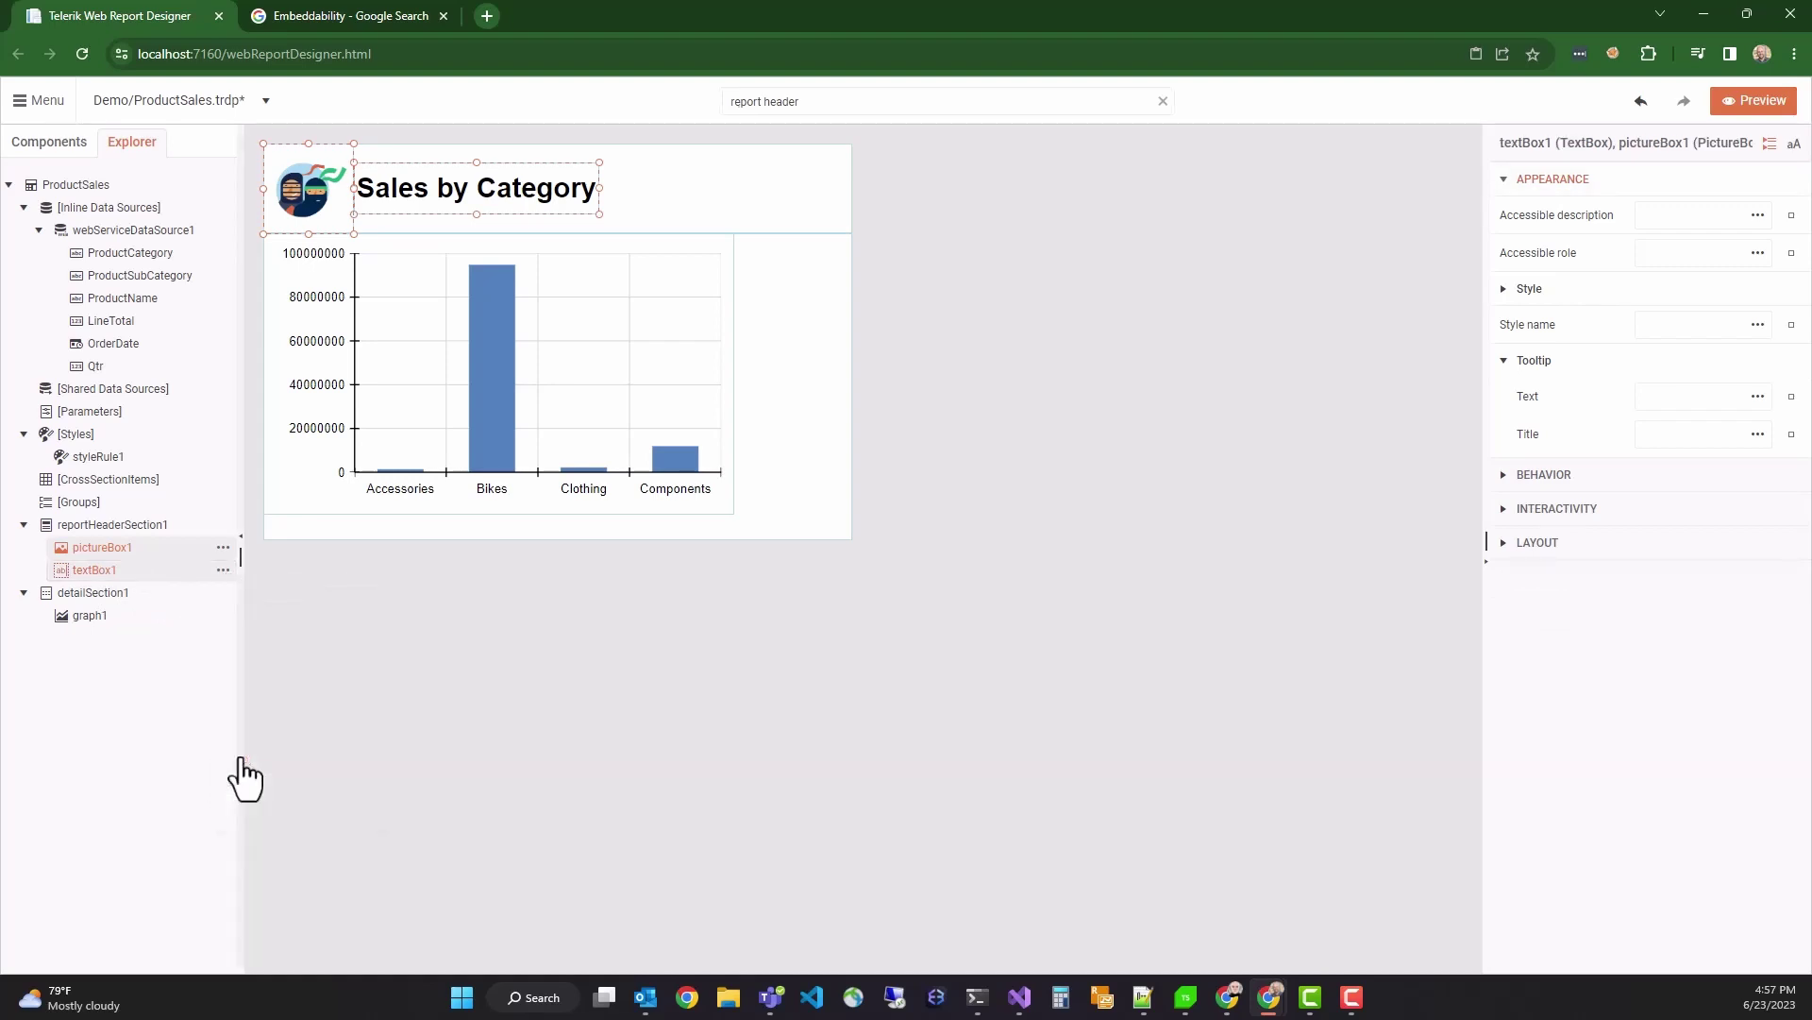
# - Paste the copied logo and title into the SalesBySubcategory report header and align them to its left edge
pyautogui.click(224, 106)
pyautogui.click(213, 185)
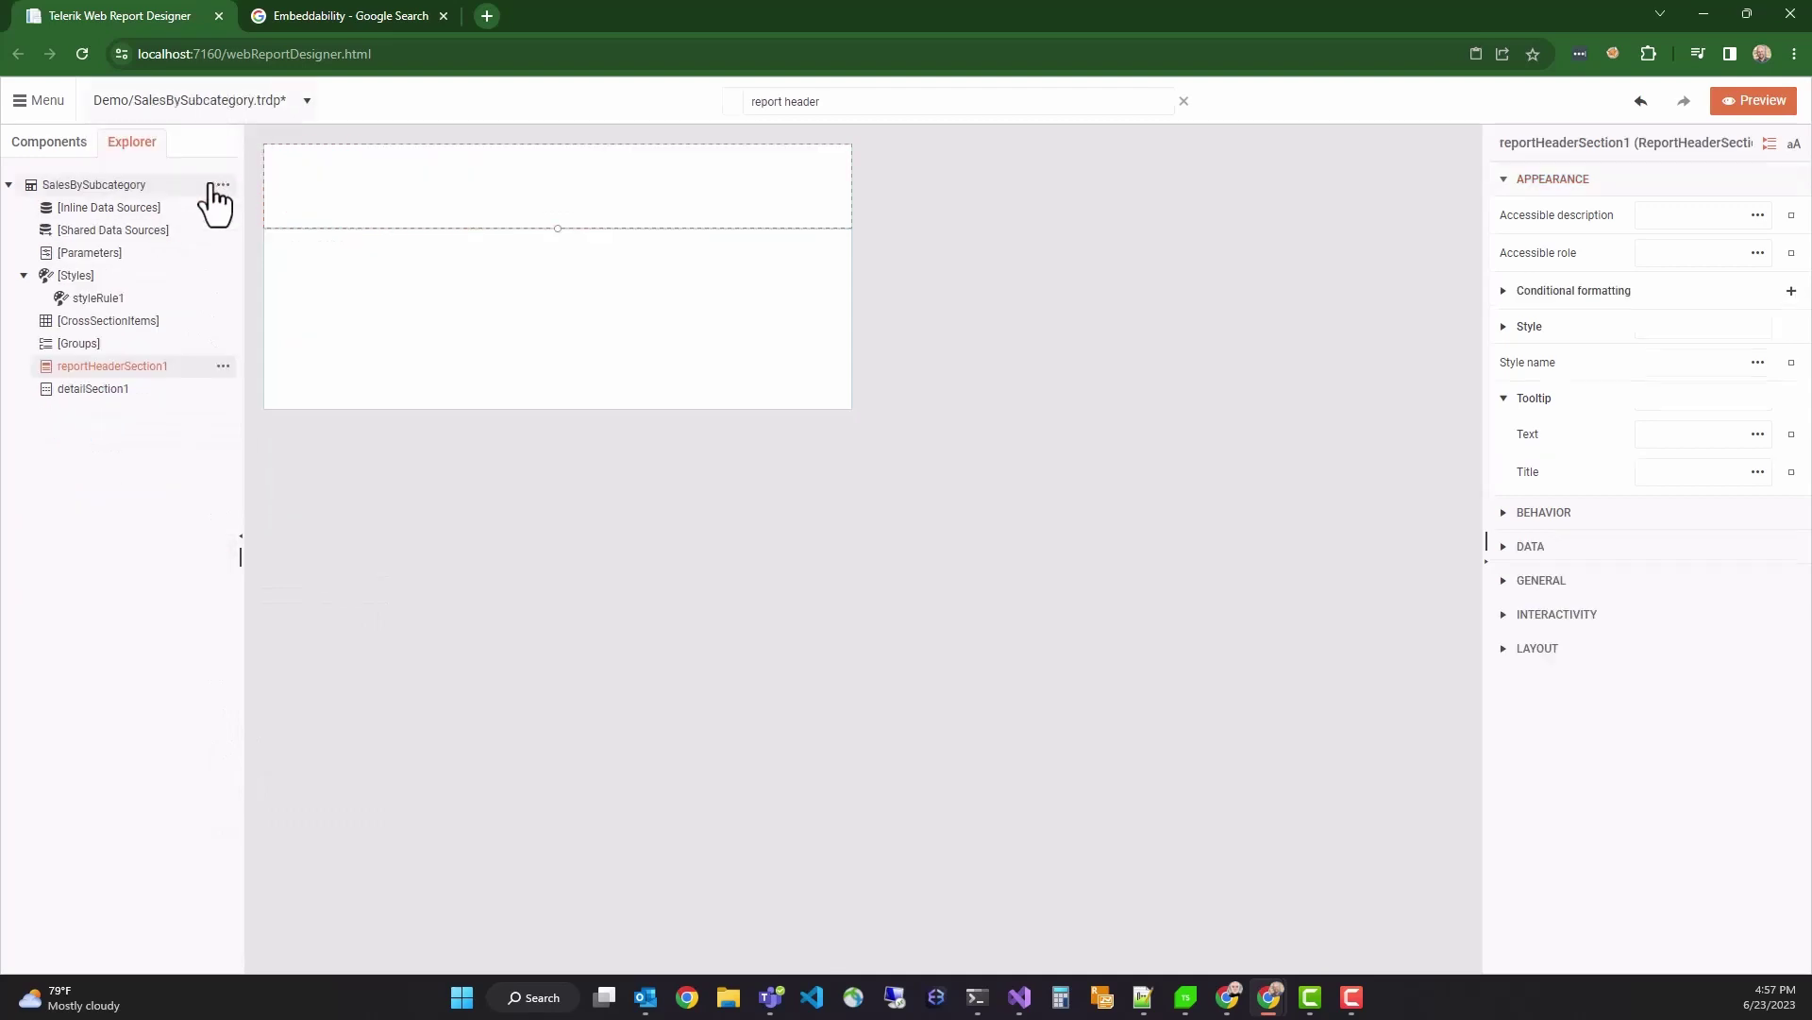
pyautogui.rightClick(321, 183)
pyautogui.click(306, 175)
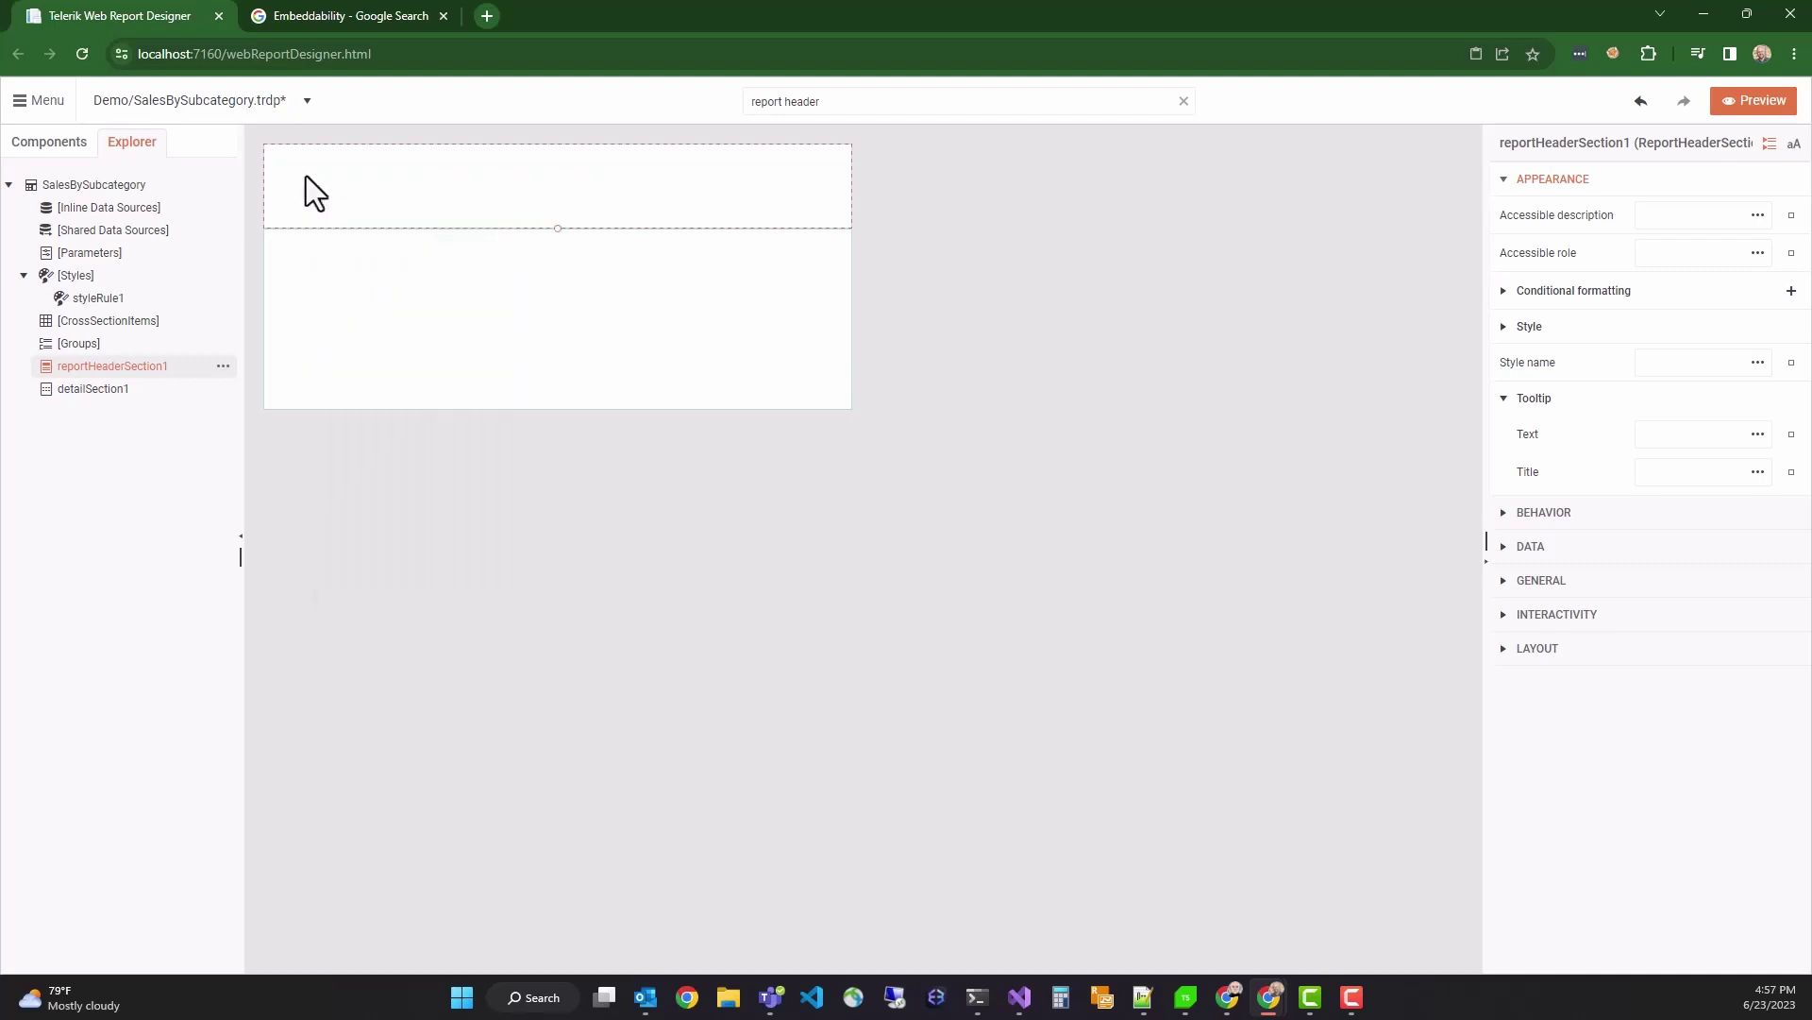
pyautogui.click(224, 367)
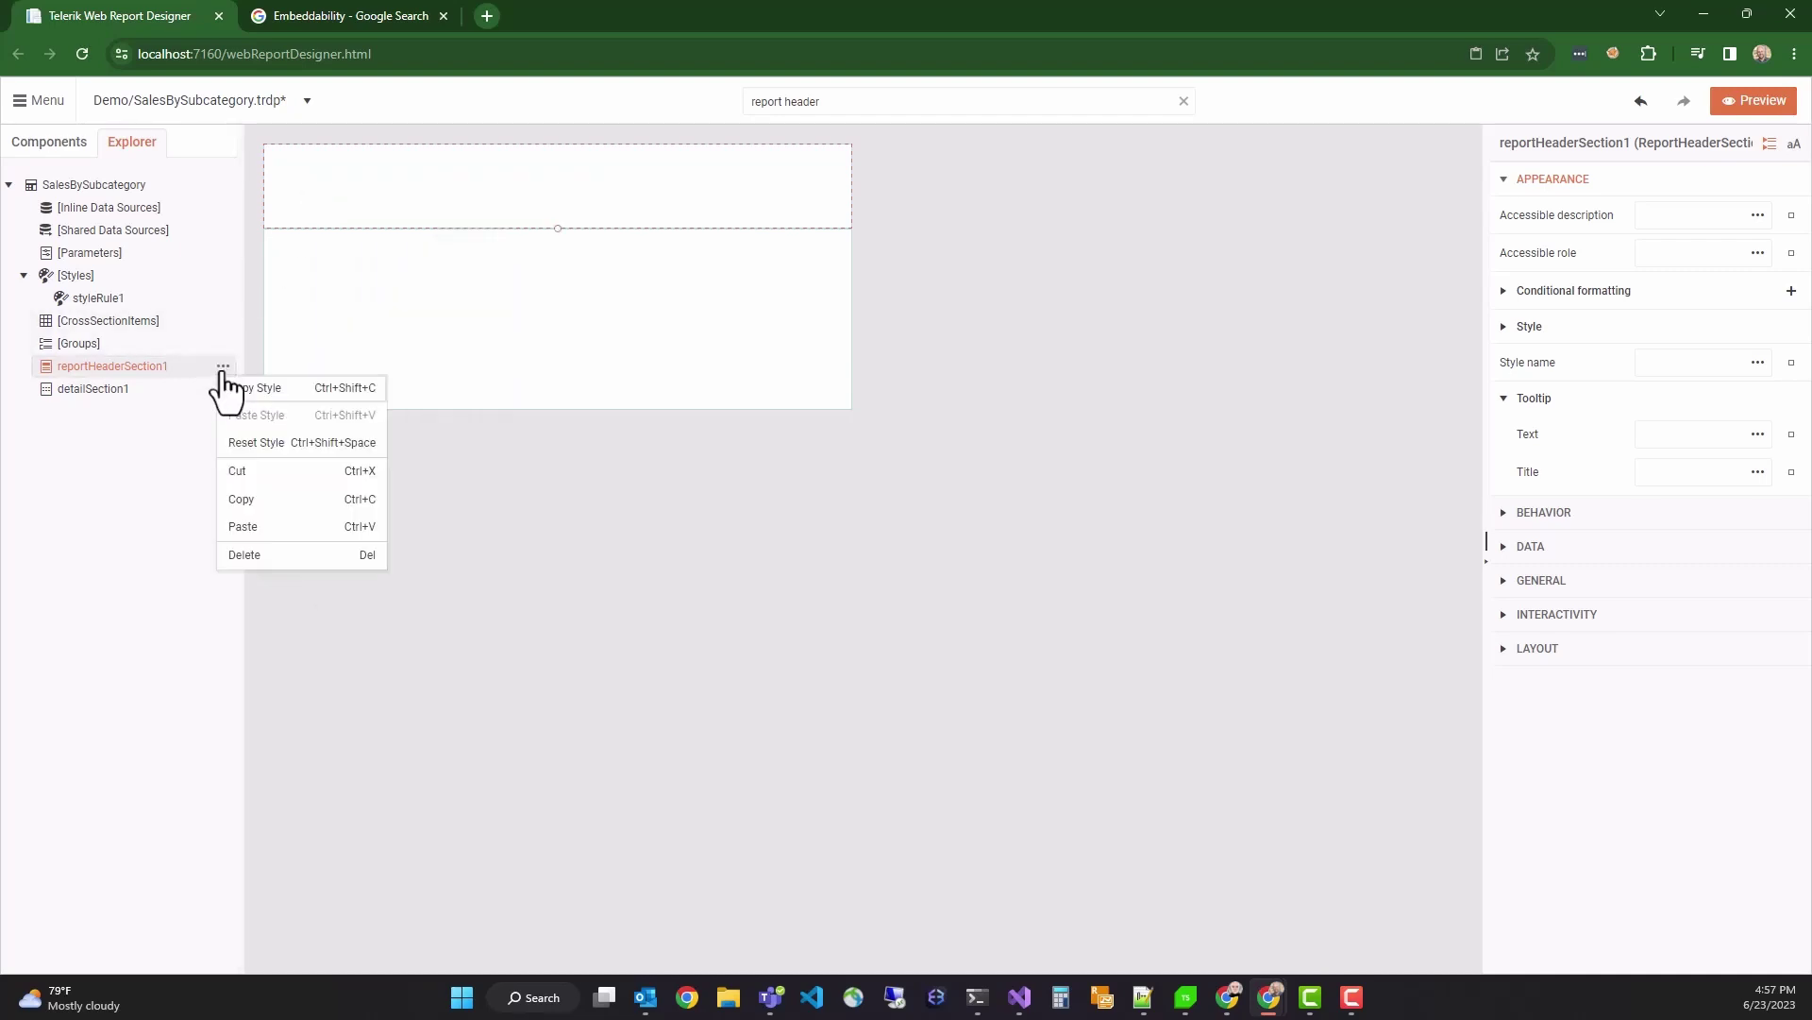
pyautogui.click(242, 526)
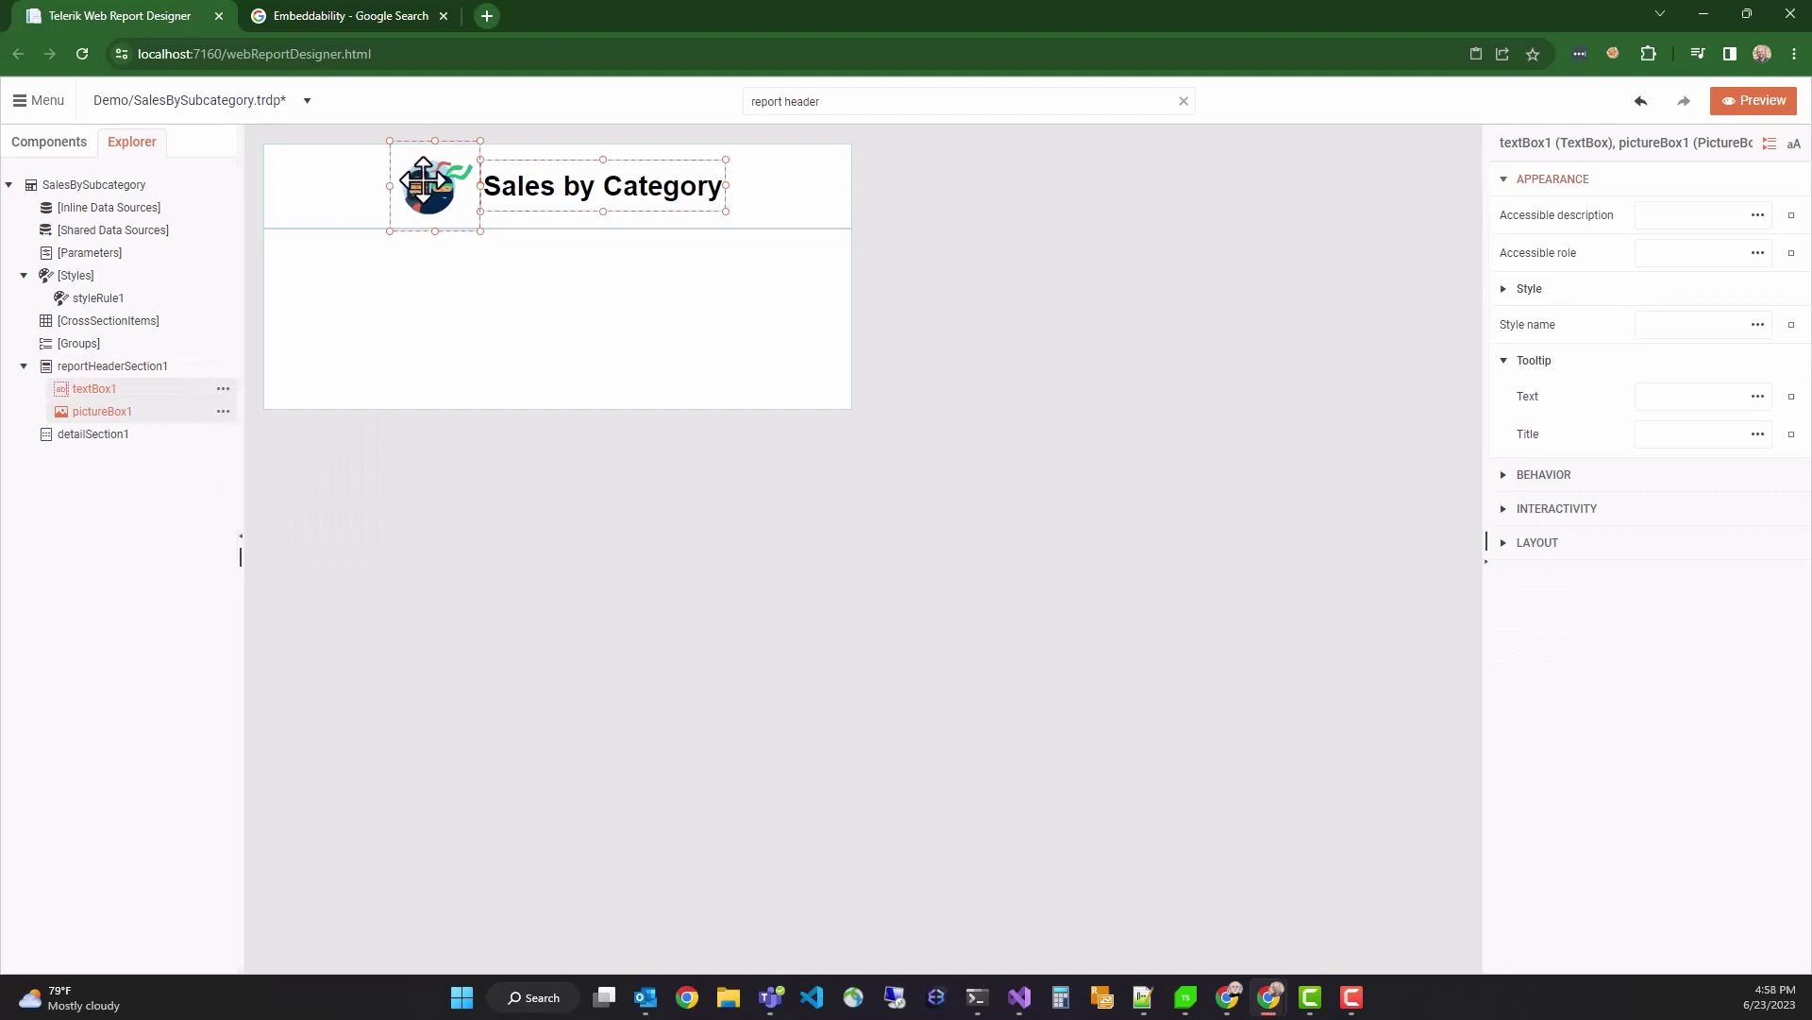
pyautogui.moveTo(423, 190); pyautogui.dragTo(289, 191)
pyautogui.click(348, 484)
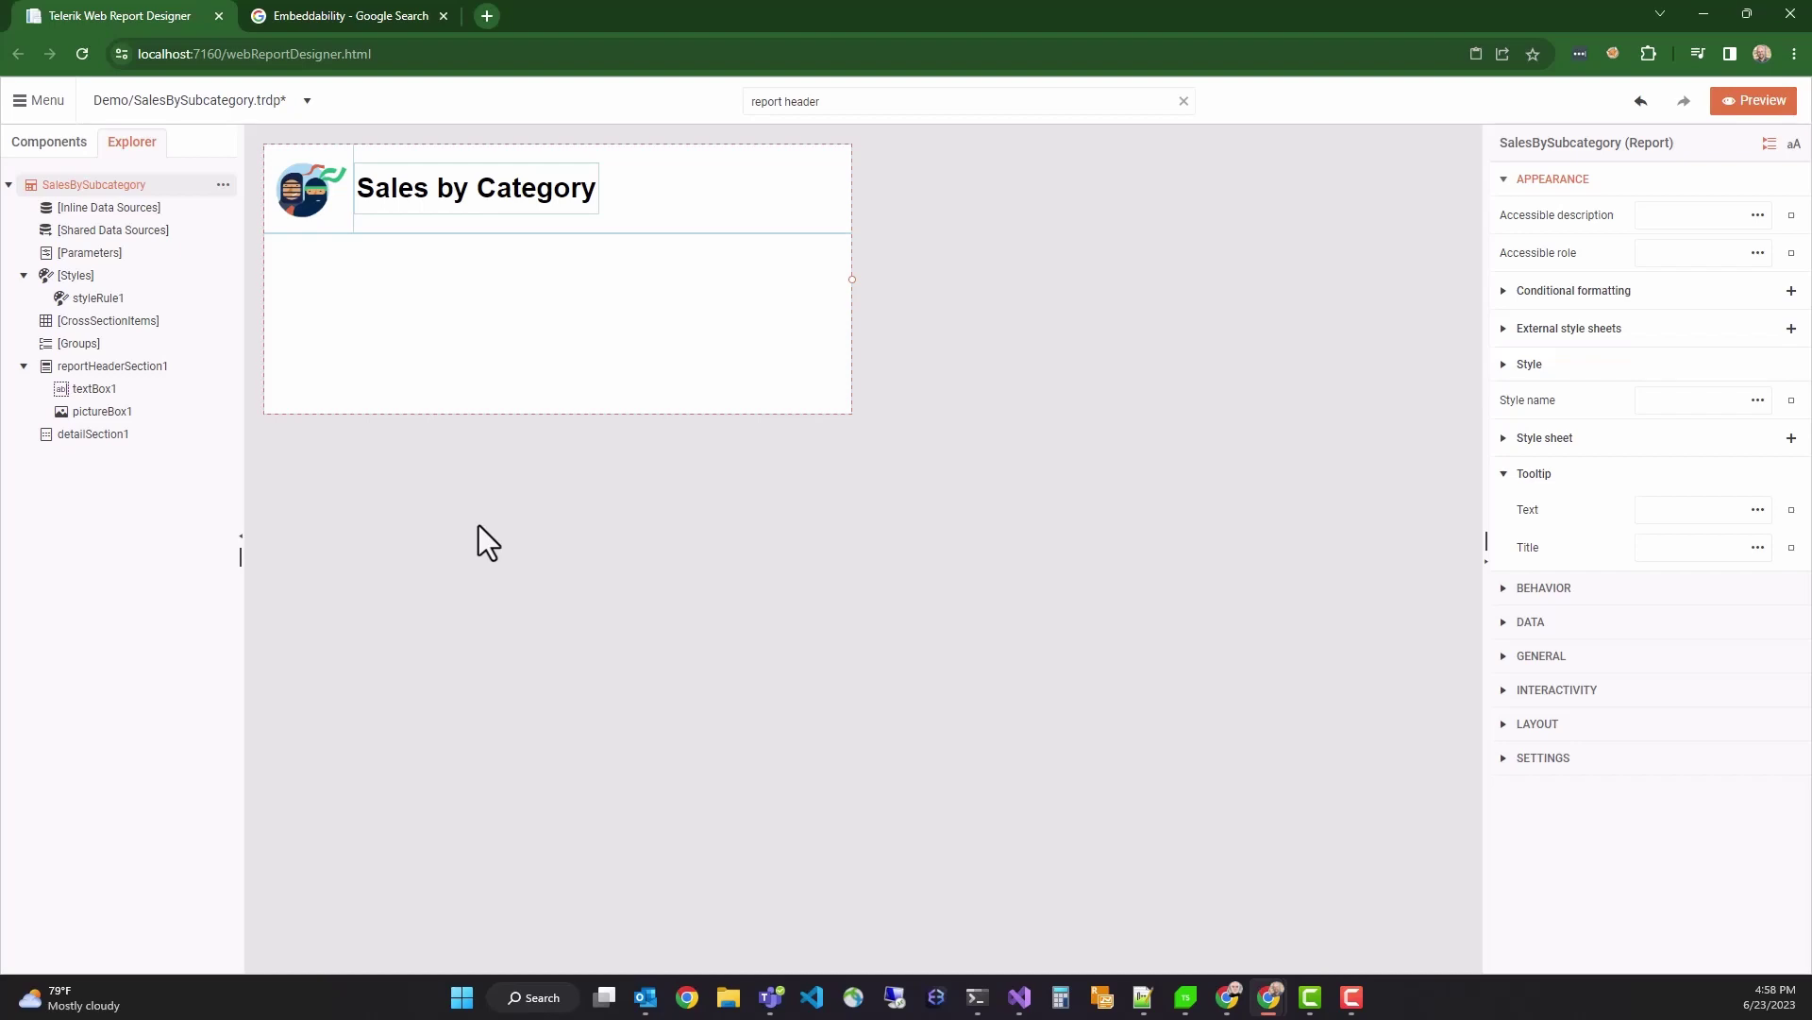
# - Add a report parameter to SalesBySubcategory with both its name and its text set to Category
pyautogui.hotkey('ctrl', 'a')
pyautogui.write('report parameter')
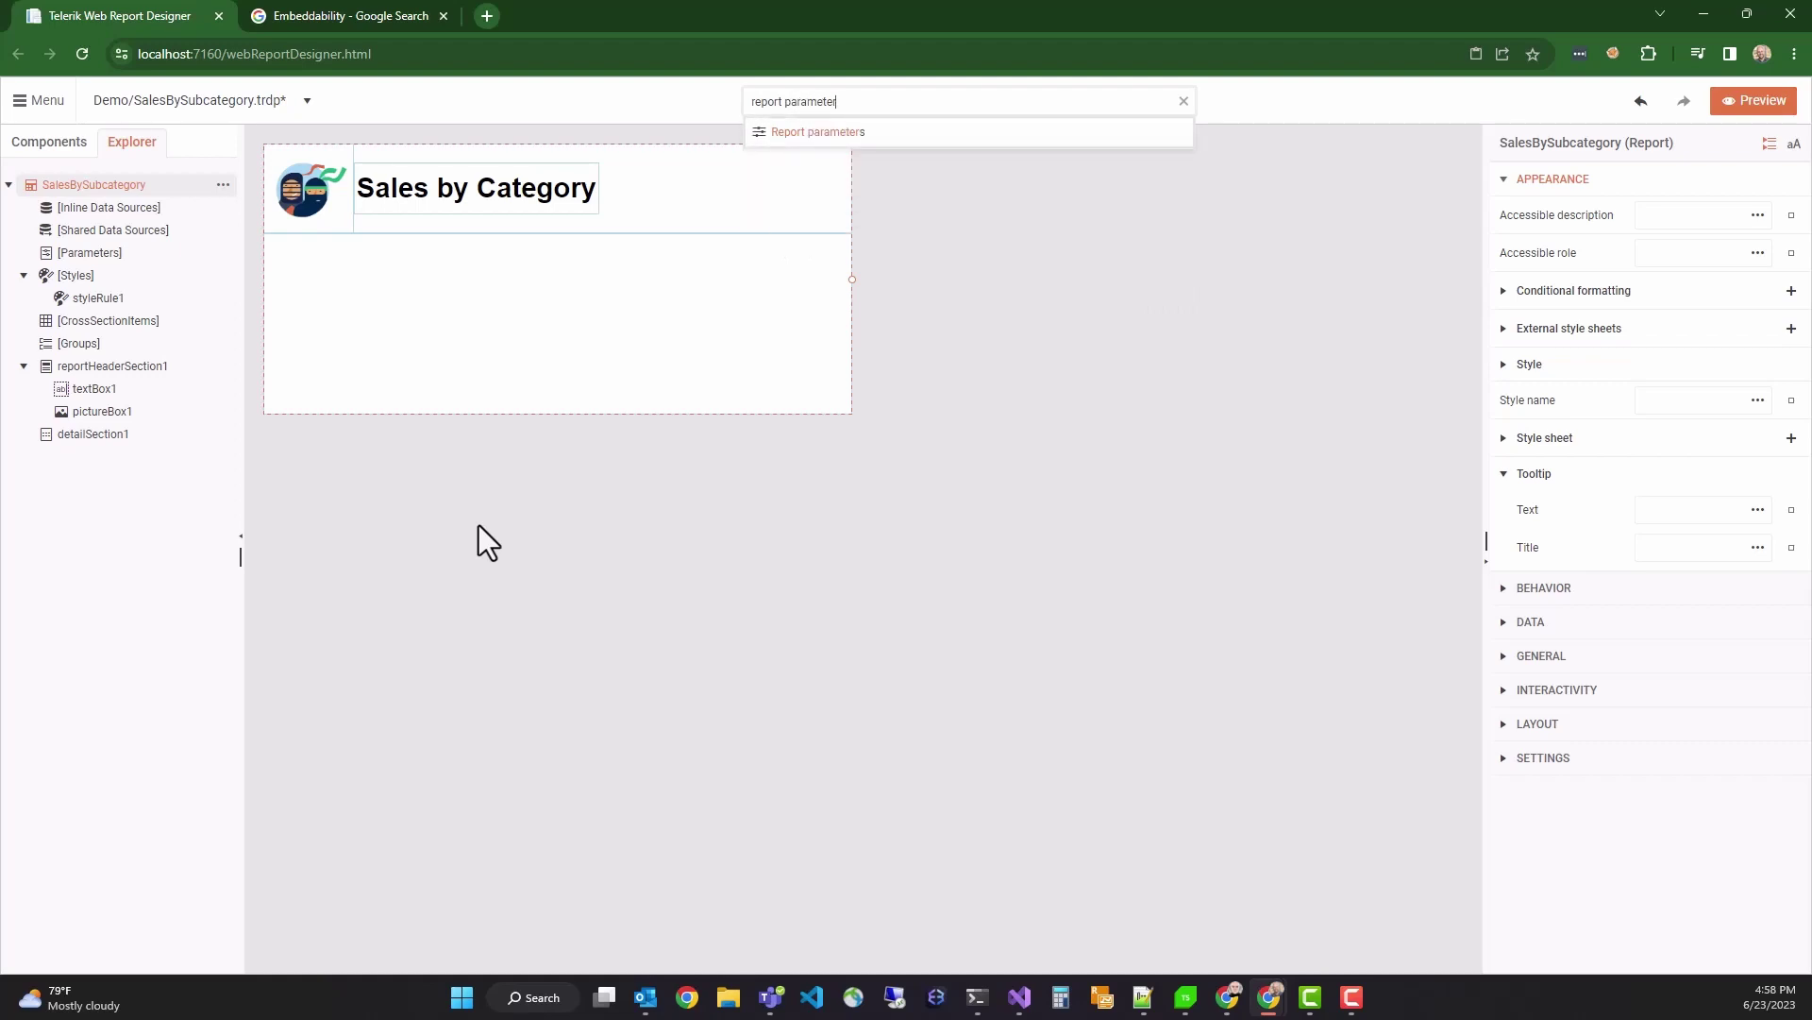
pyautogui.press('Return')
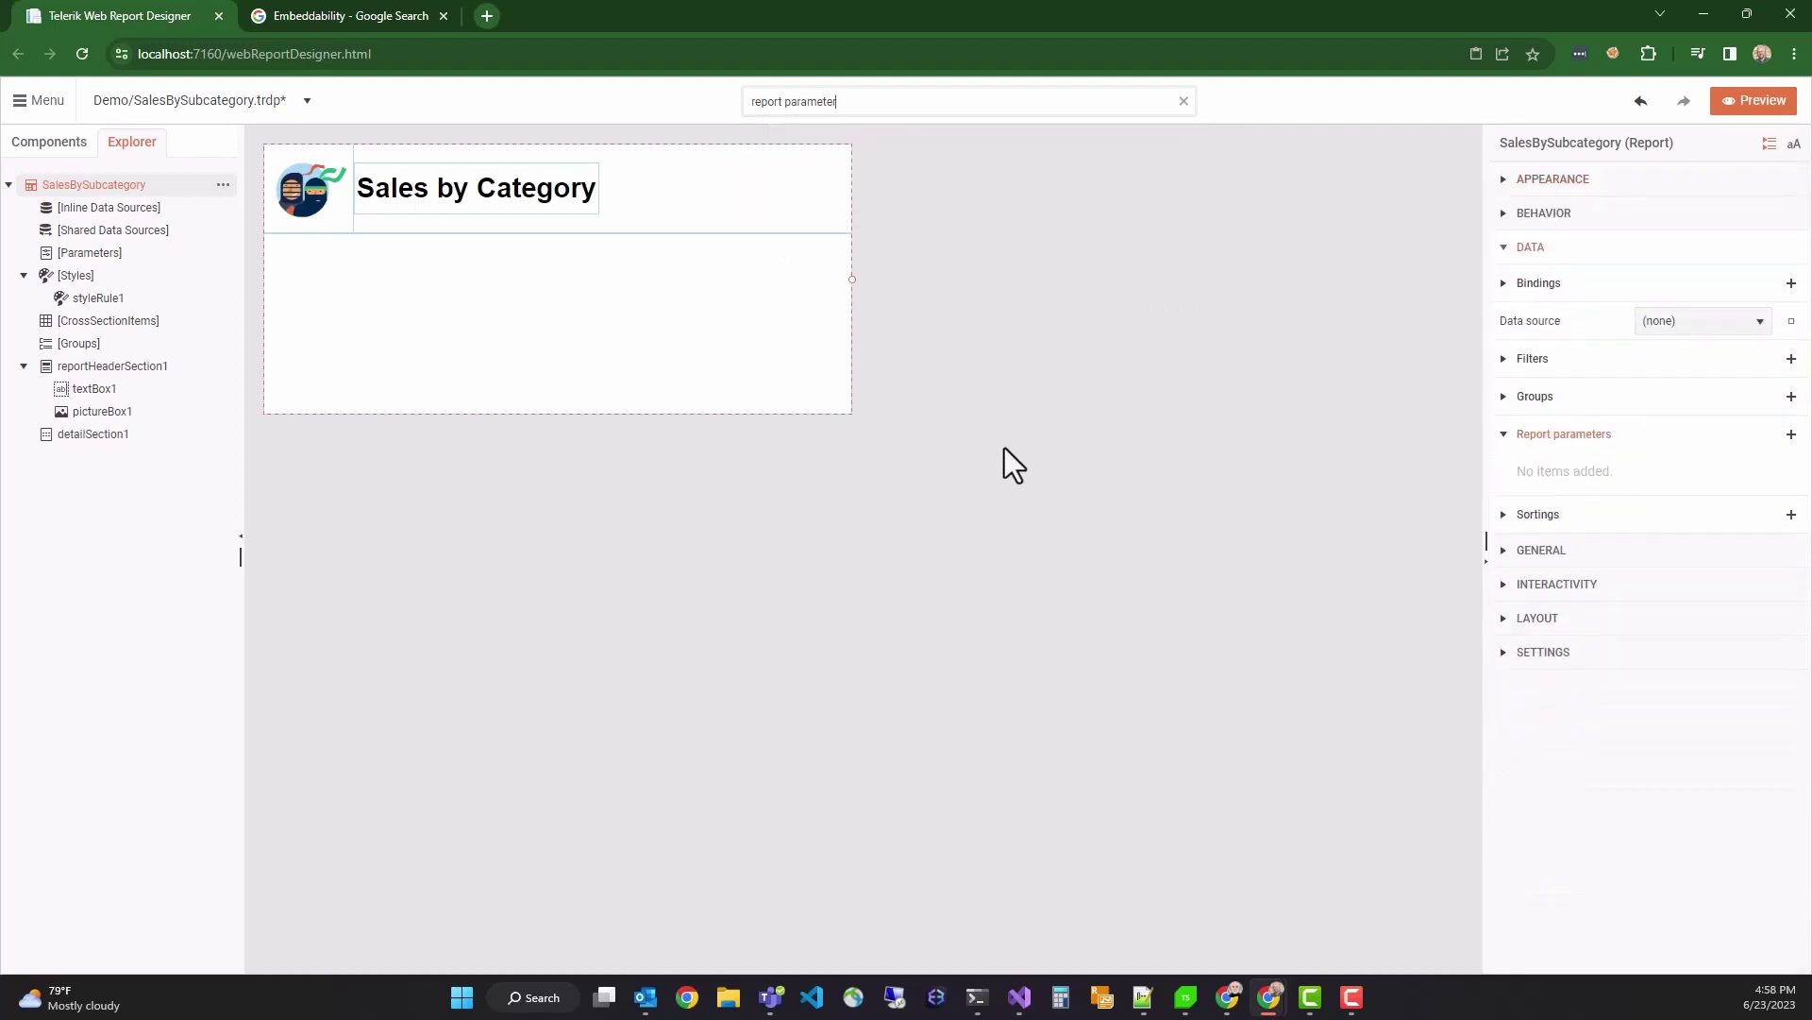
pyautogui.click(1790, 435)
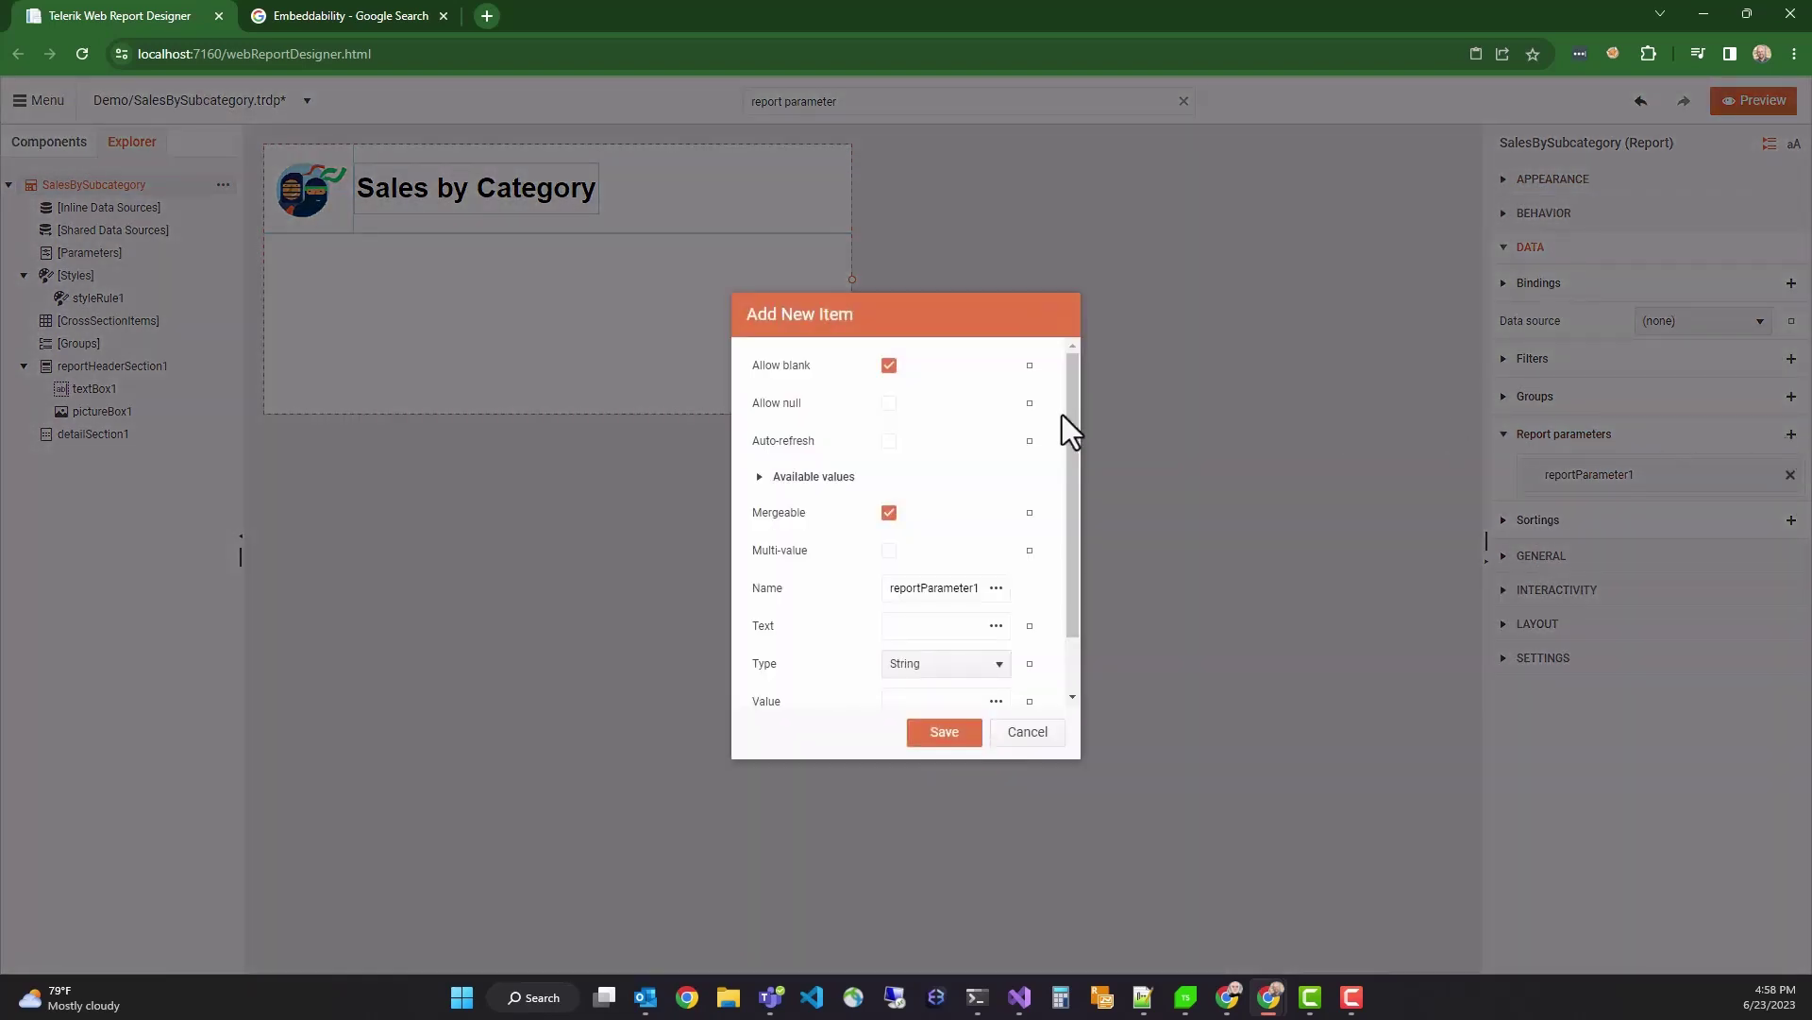
pyautogui.doubleClick(937, 588)
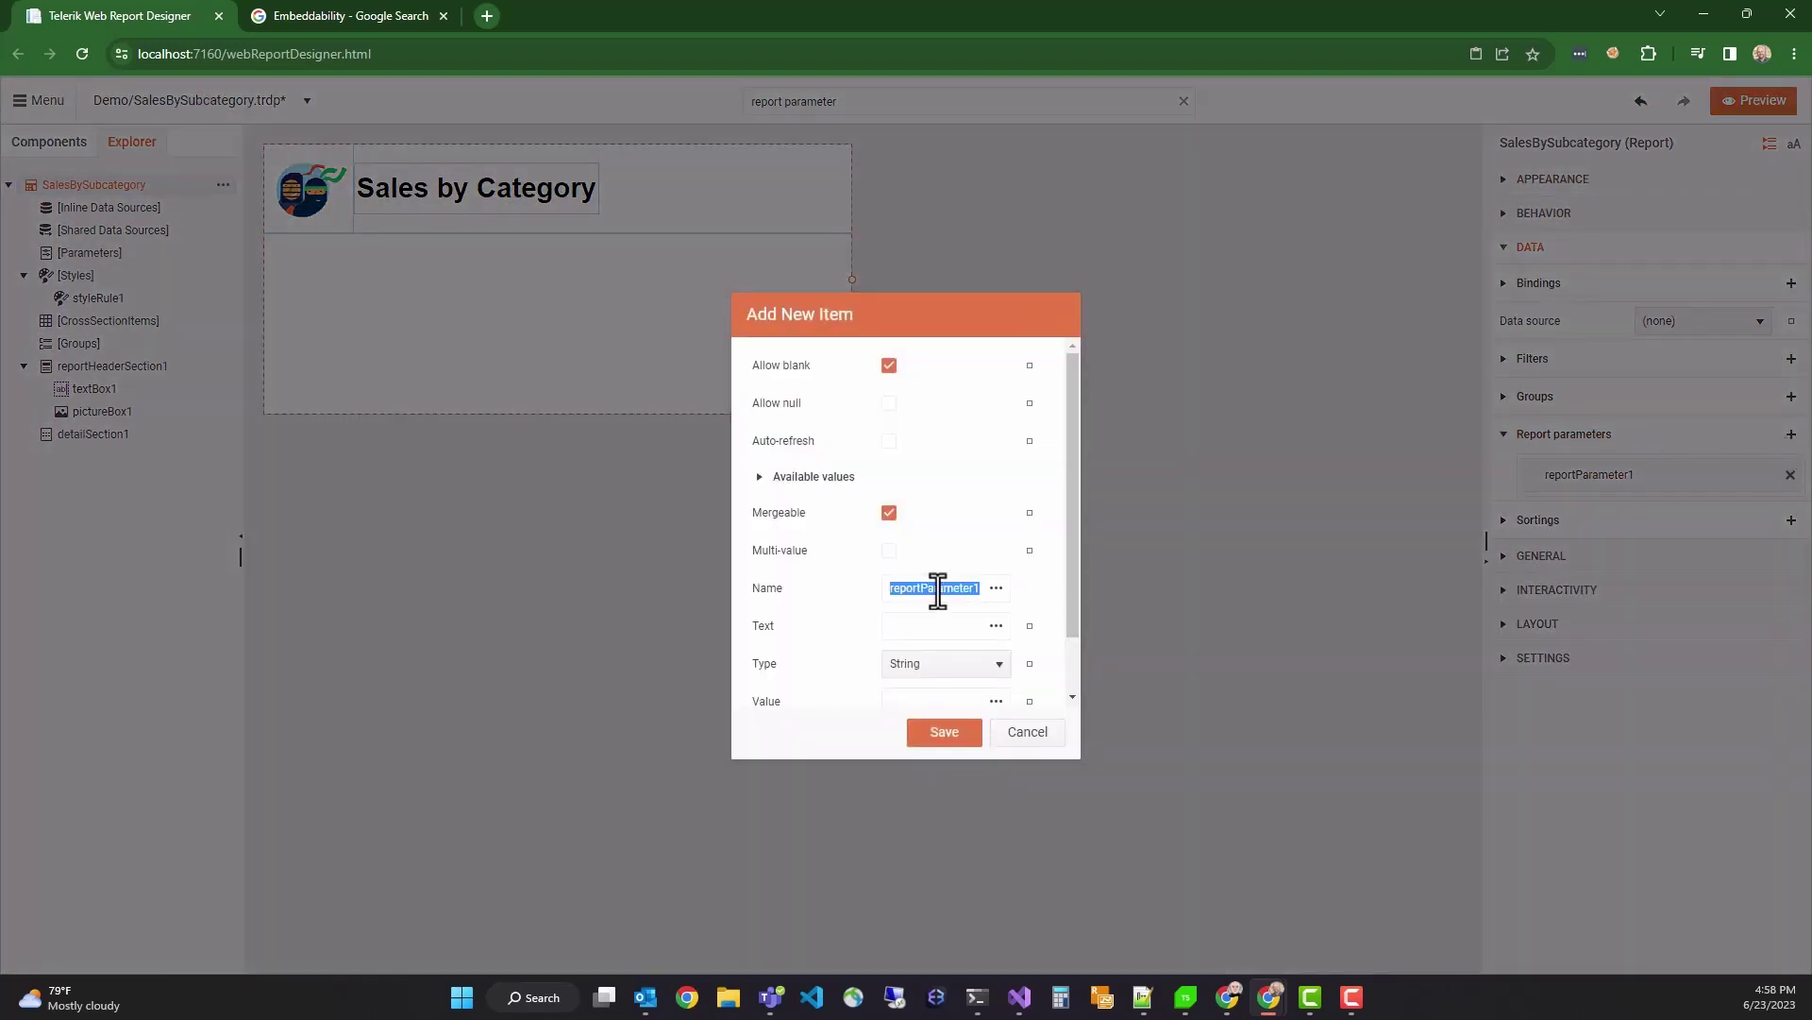
pyautogui.write('Category')
pyautogui.press('Tab')
pyautogui.write('Category')
# - Set the Category parameter's value to Bikes, make it visible and save it
pyautogui.scroll(-2, 935, 589)
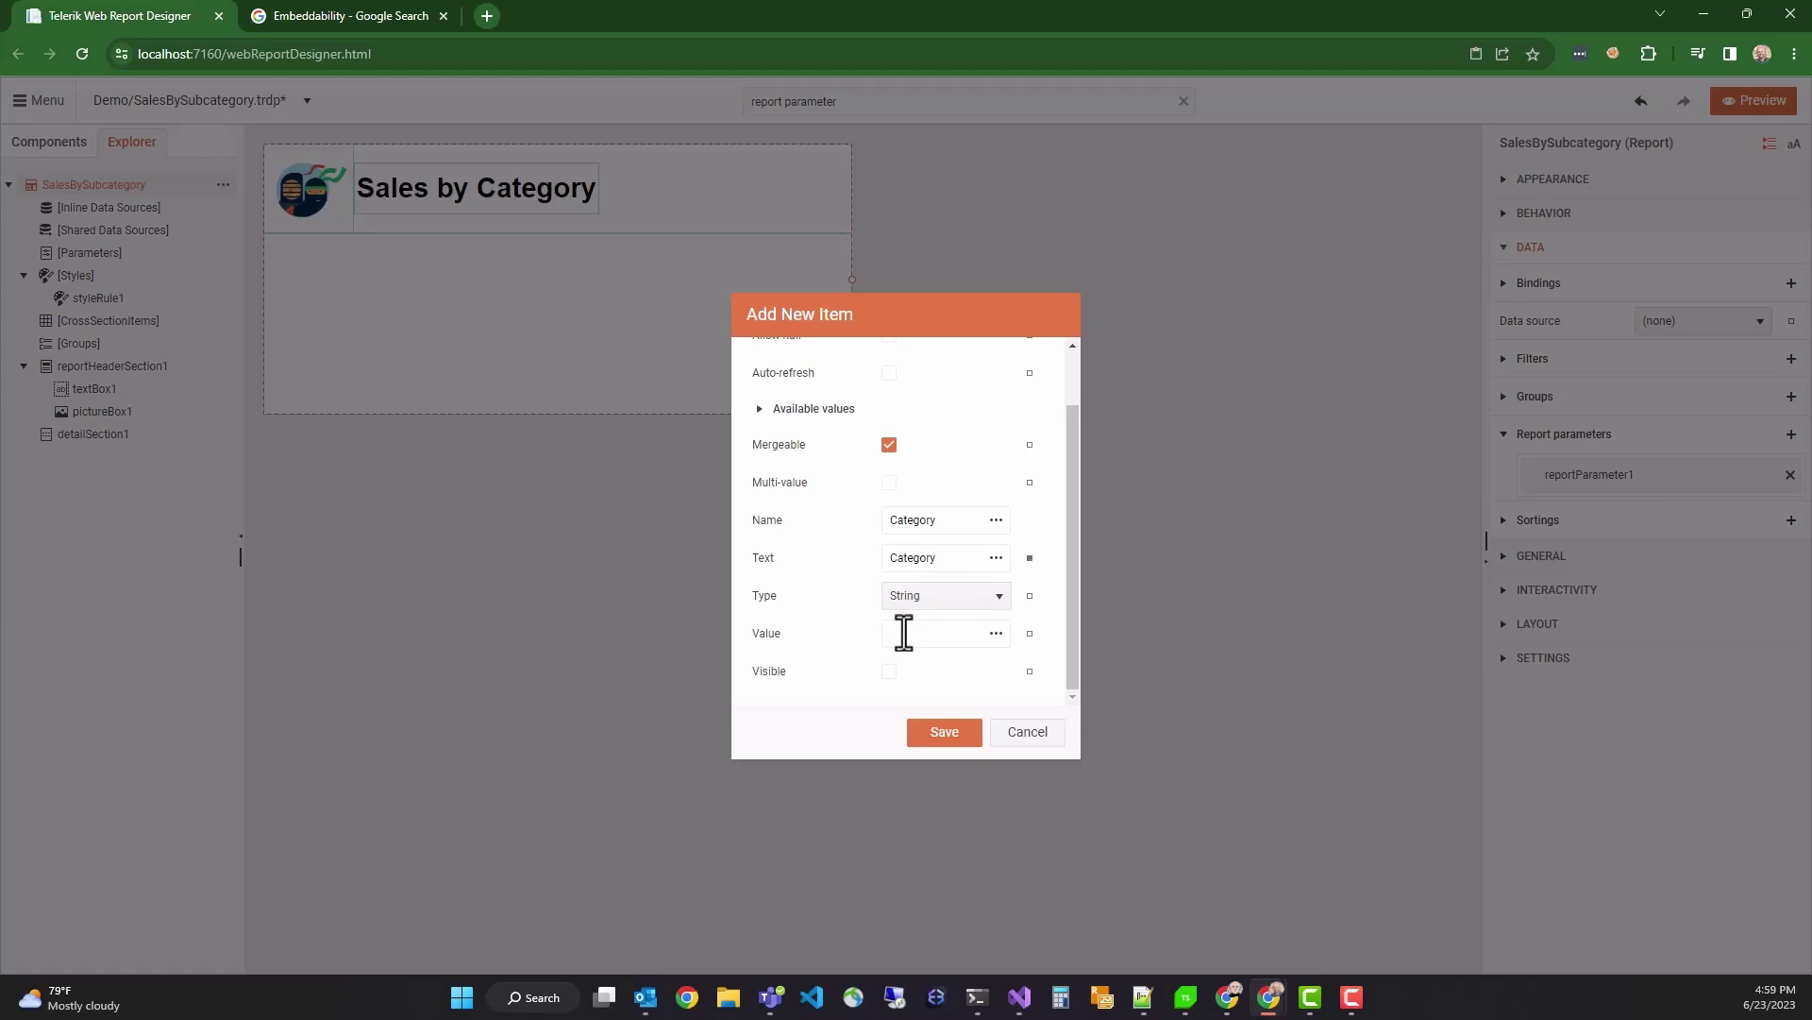
pyautogui.click(903, 632)
pyautogui.write('Bikes')
pyautogui.click(889, 671)
pyautogui.click(944, 734)
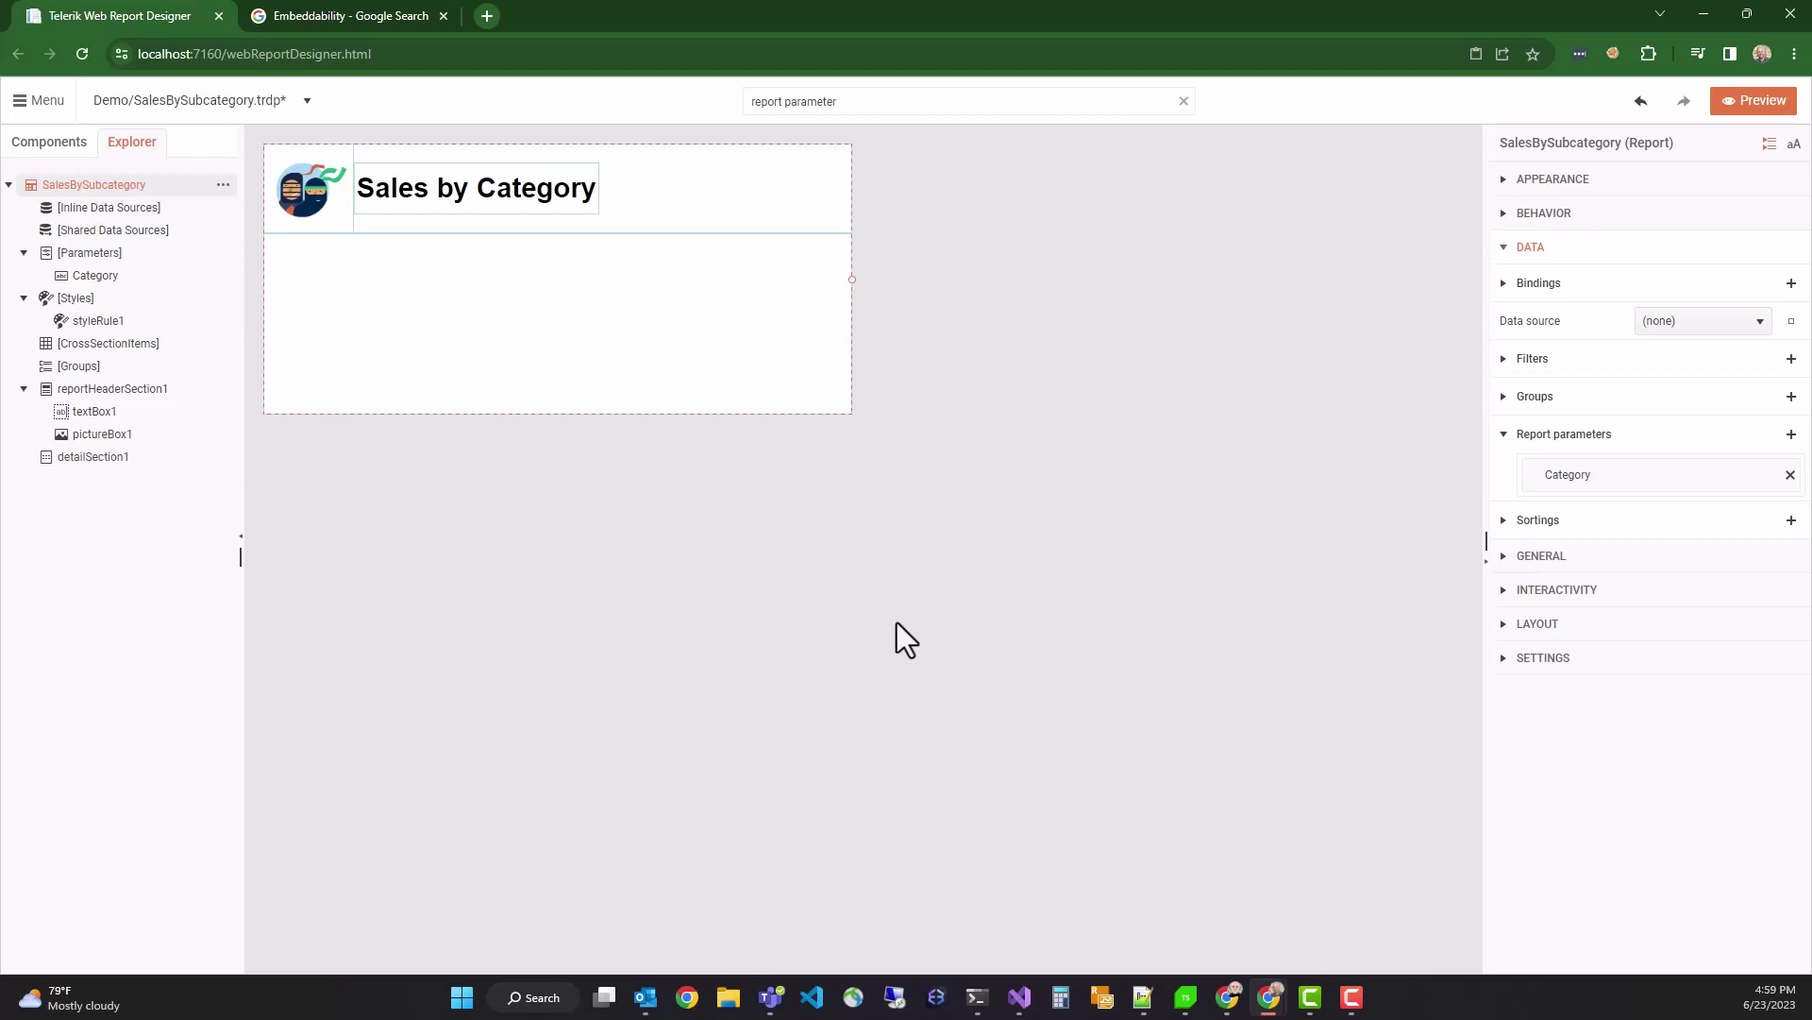
# - Set the title text box value to the expression = Parameters.Category.Value + ' Sales by Subcategory' and preview the report
pyautogui.click(541, 193)
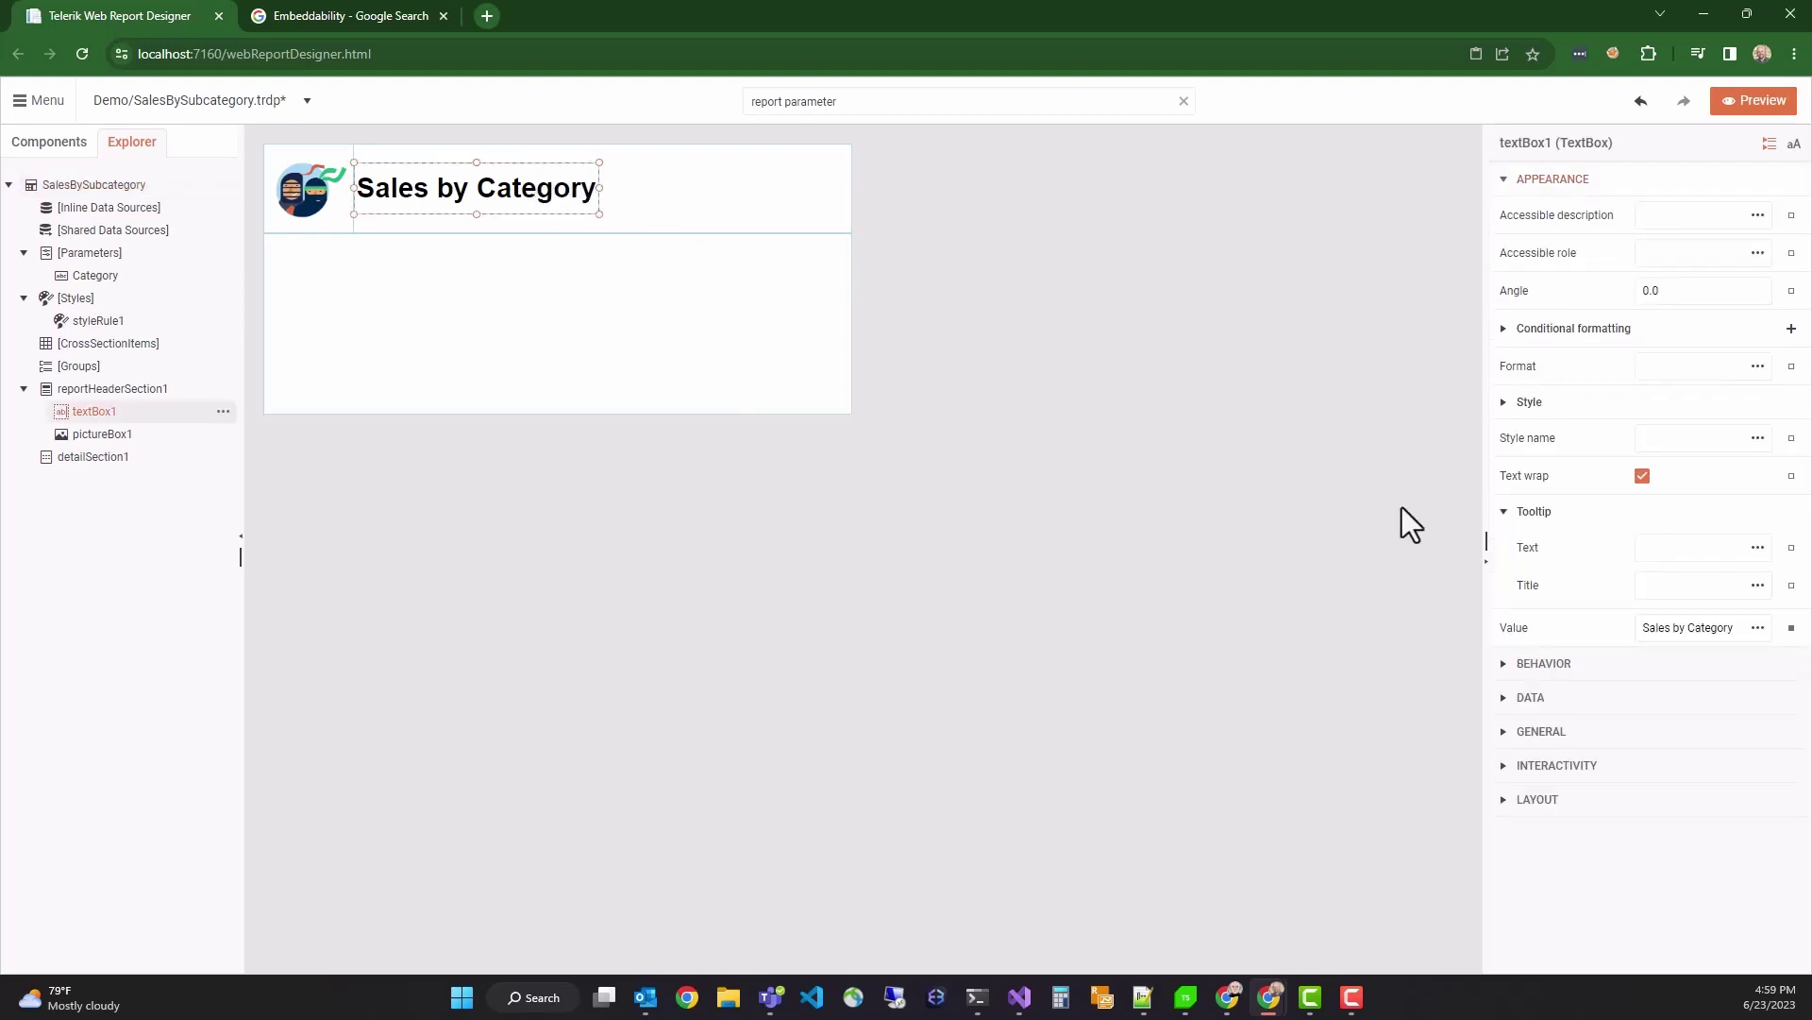
pyautogui.click(1757, 627)
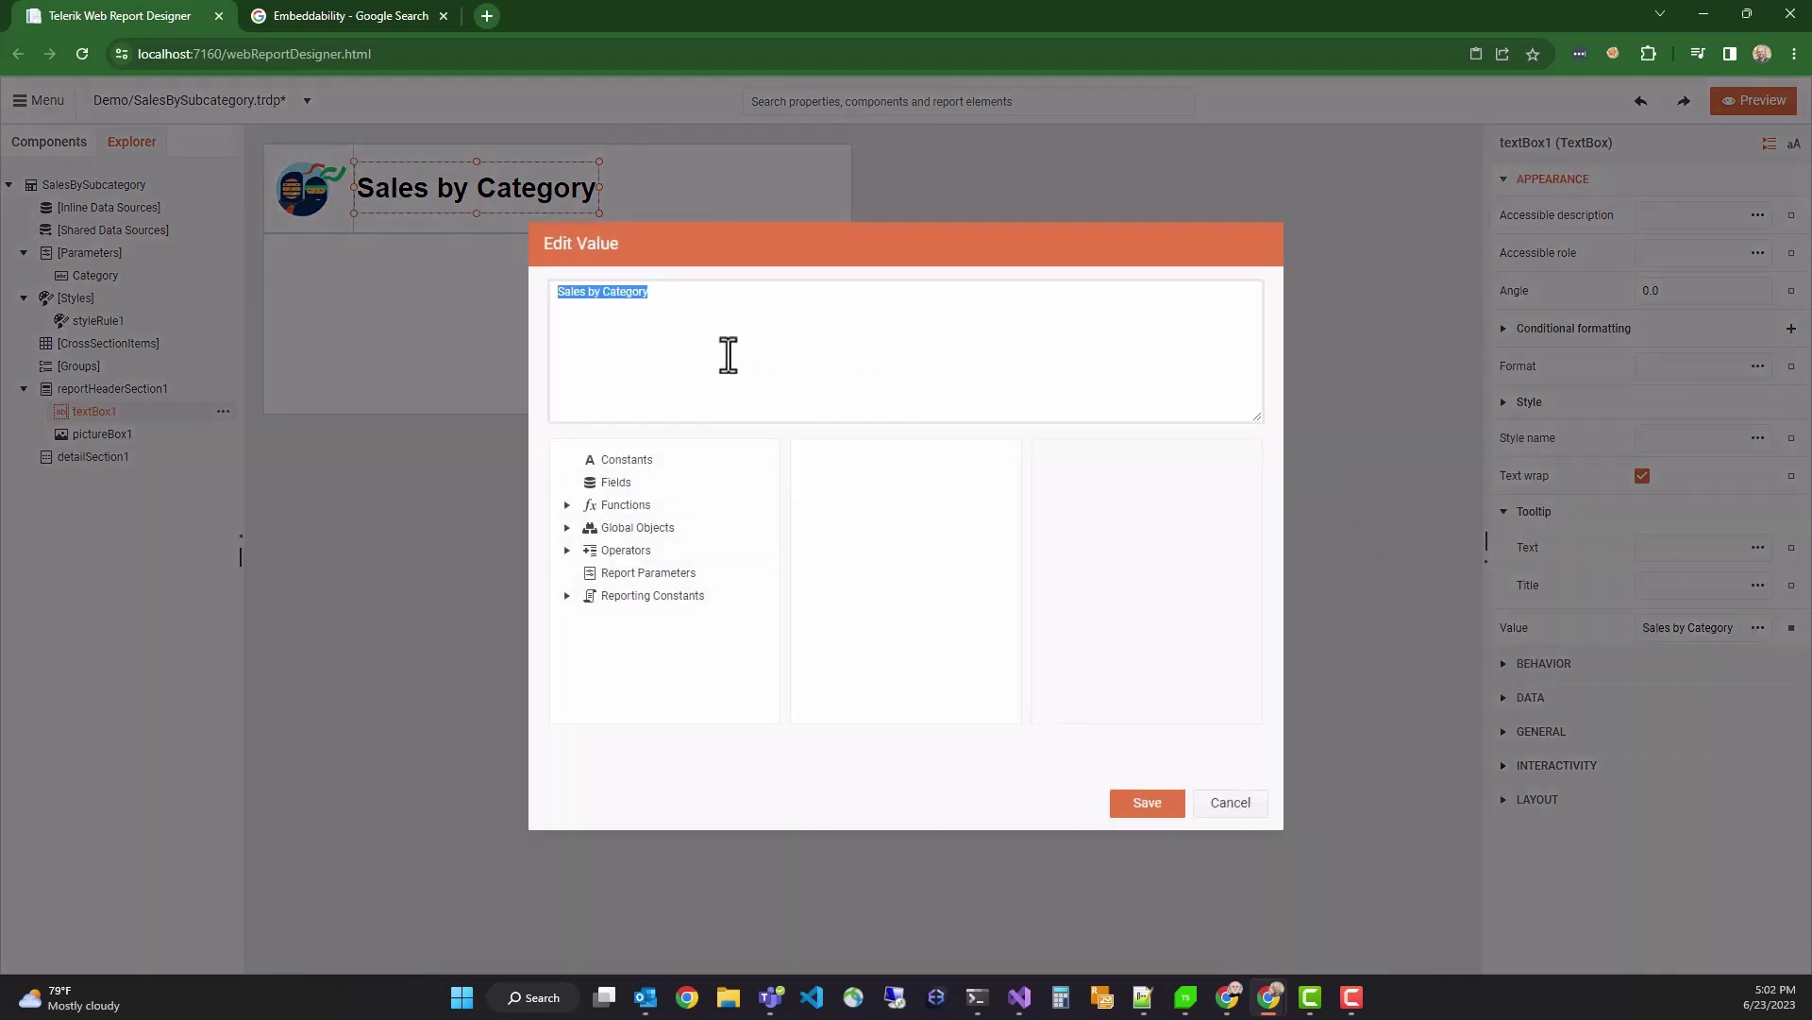
pyautogui.press('BackSpace')
pyautogui.click(645, 572)
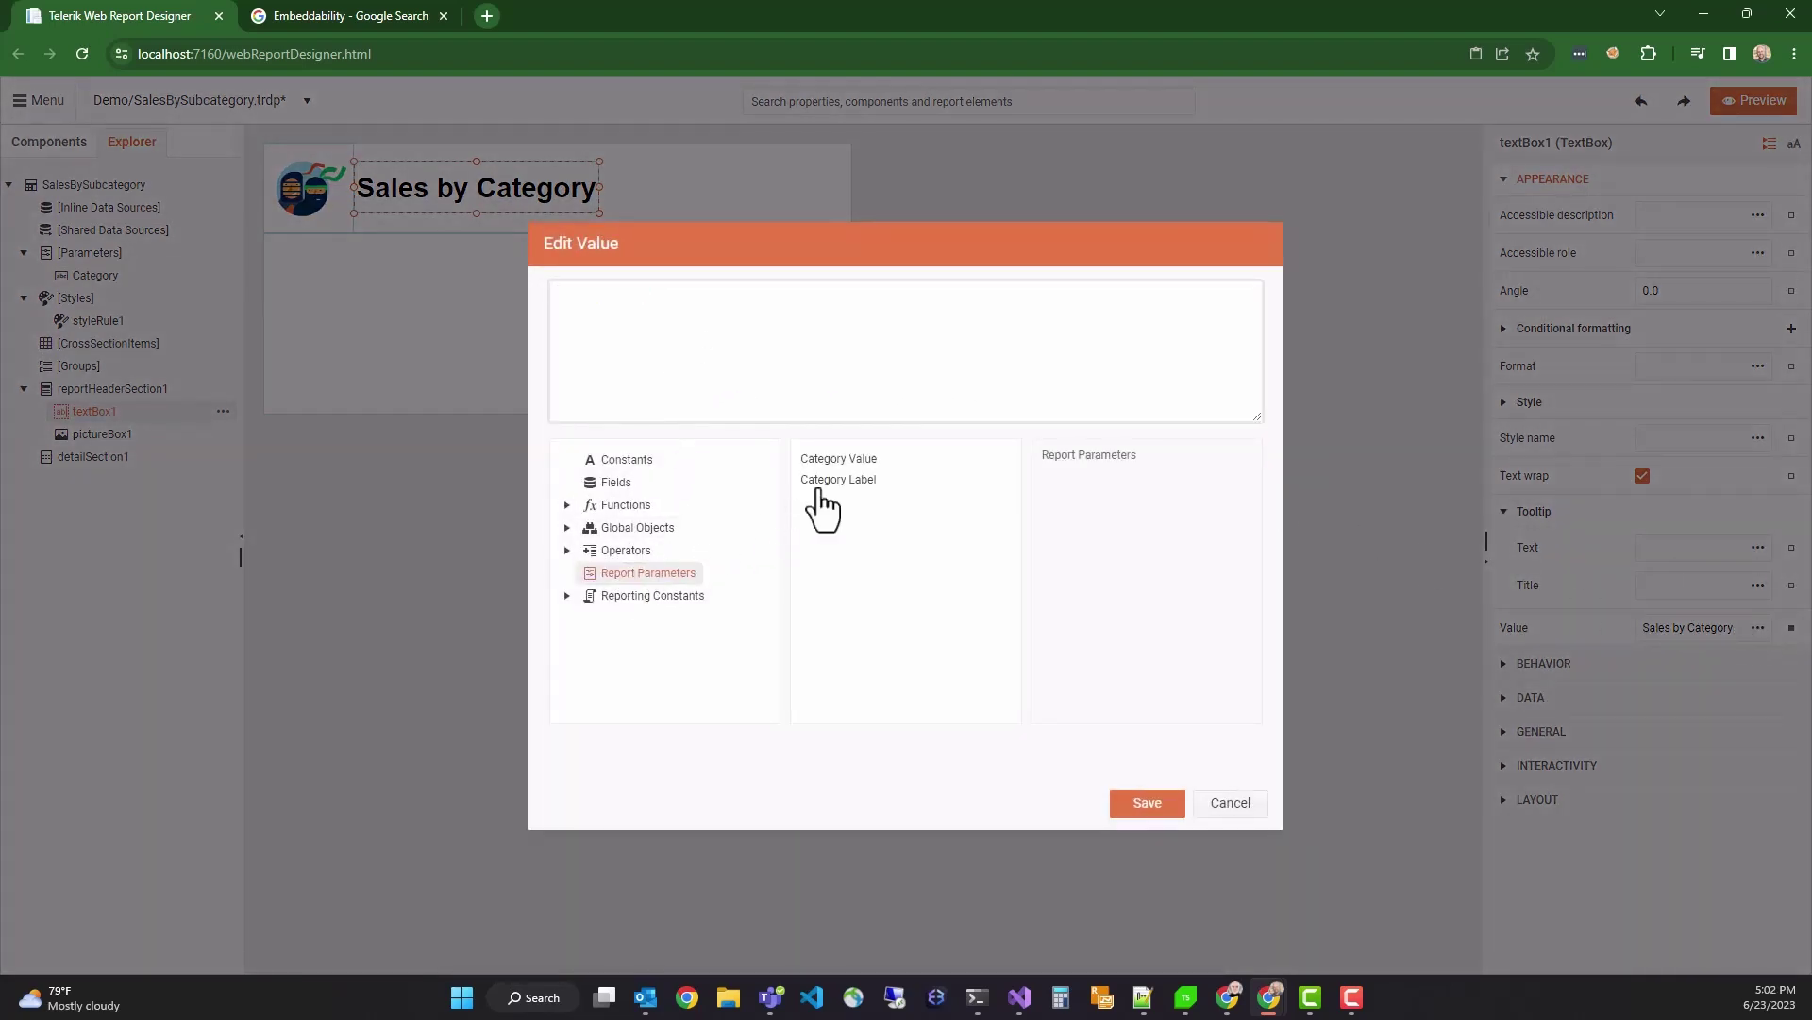
pyautogui.click(840, 463)
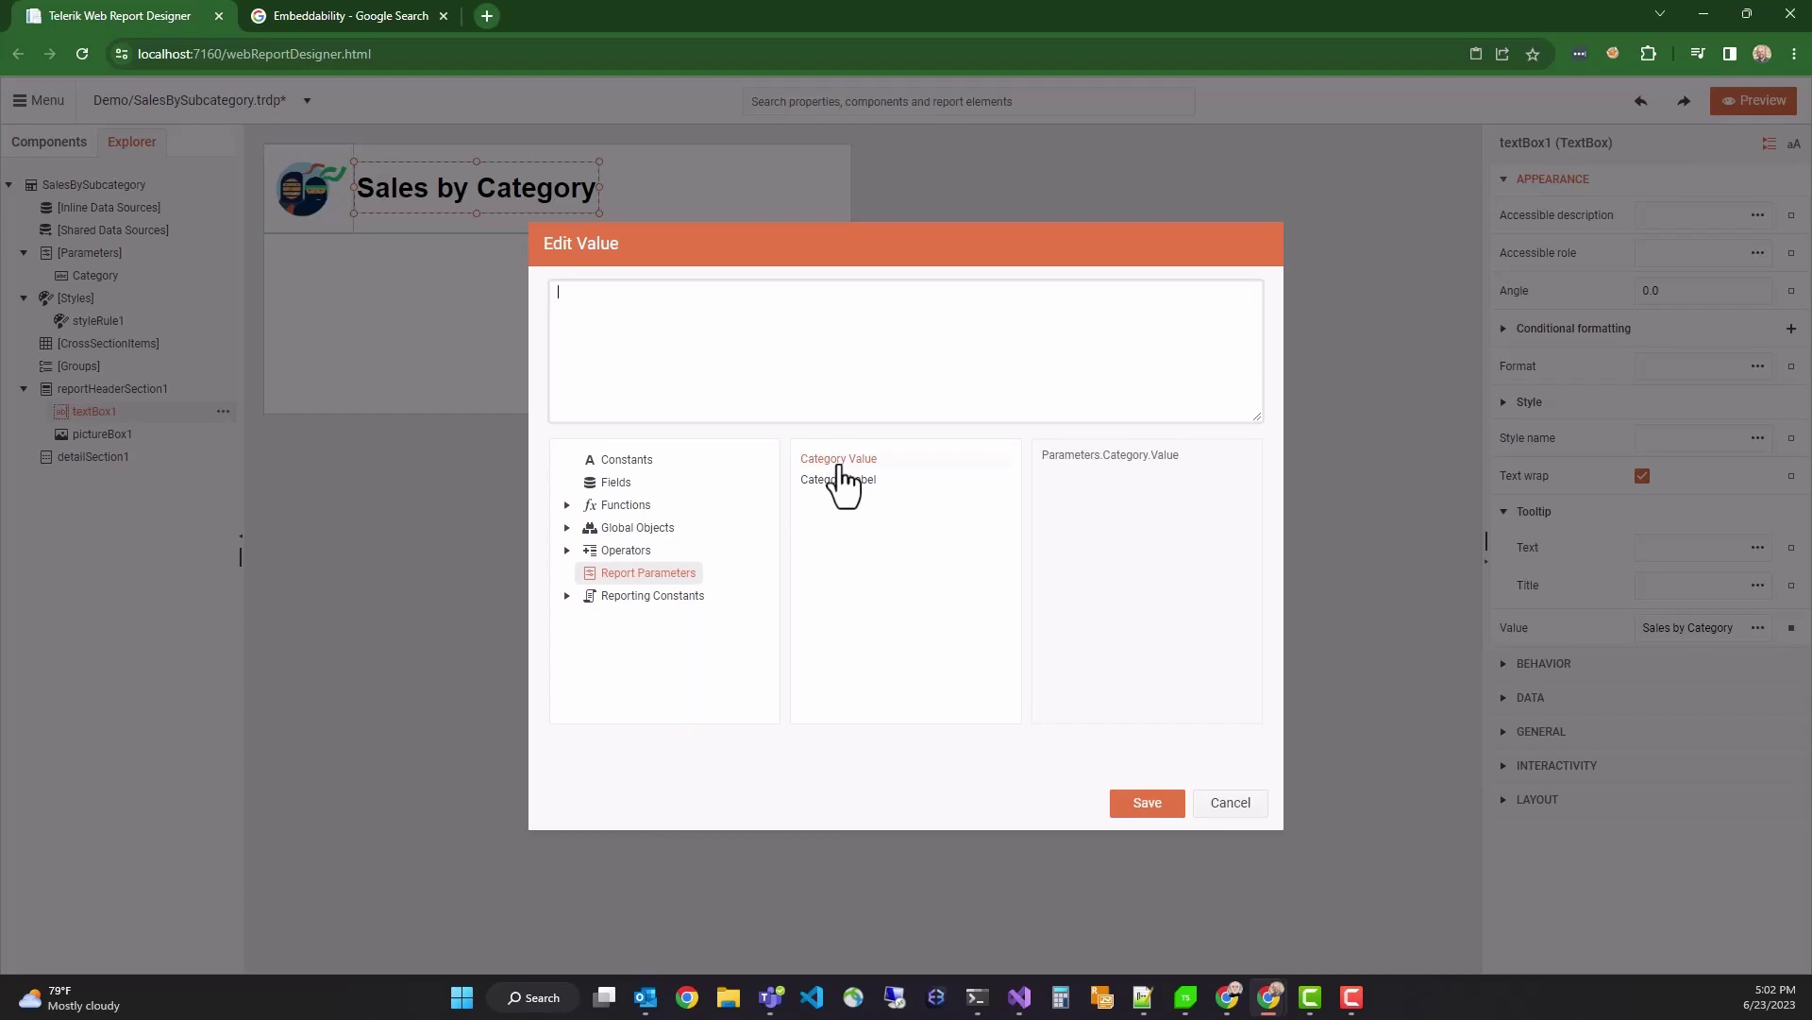
pyautogui.doubleClick(839, 460)
pyautogui.write("+ ' Sales by Subcategory")
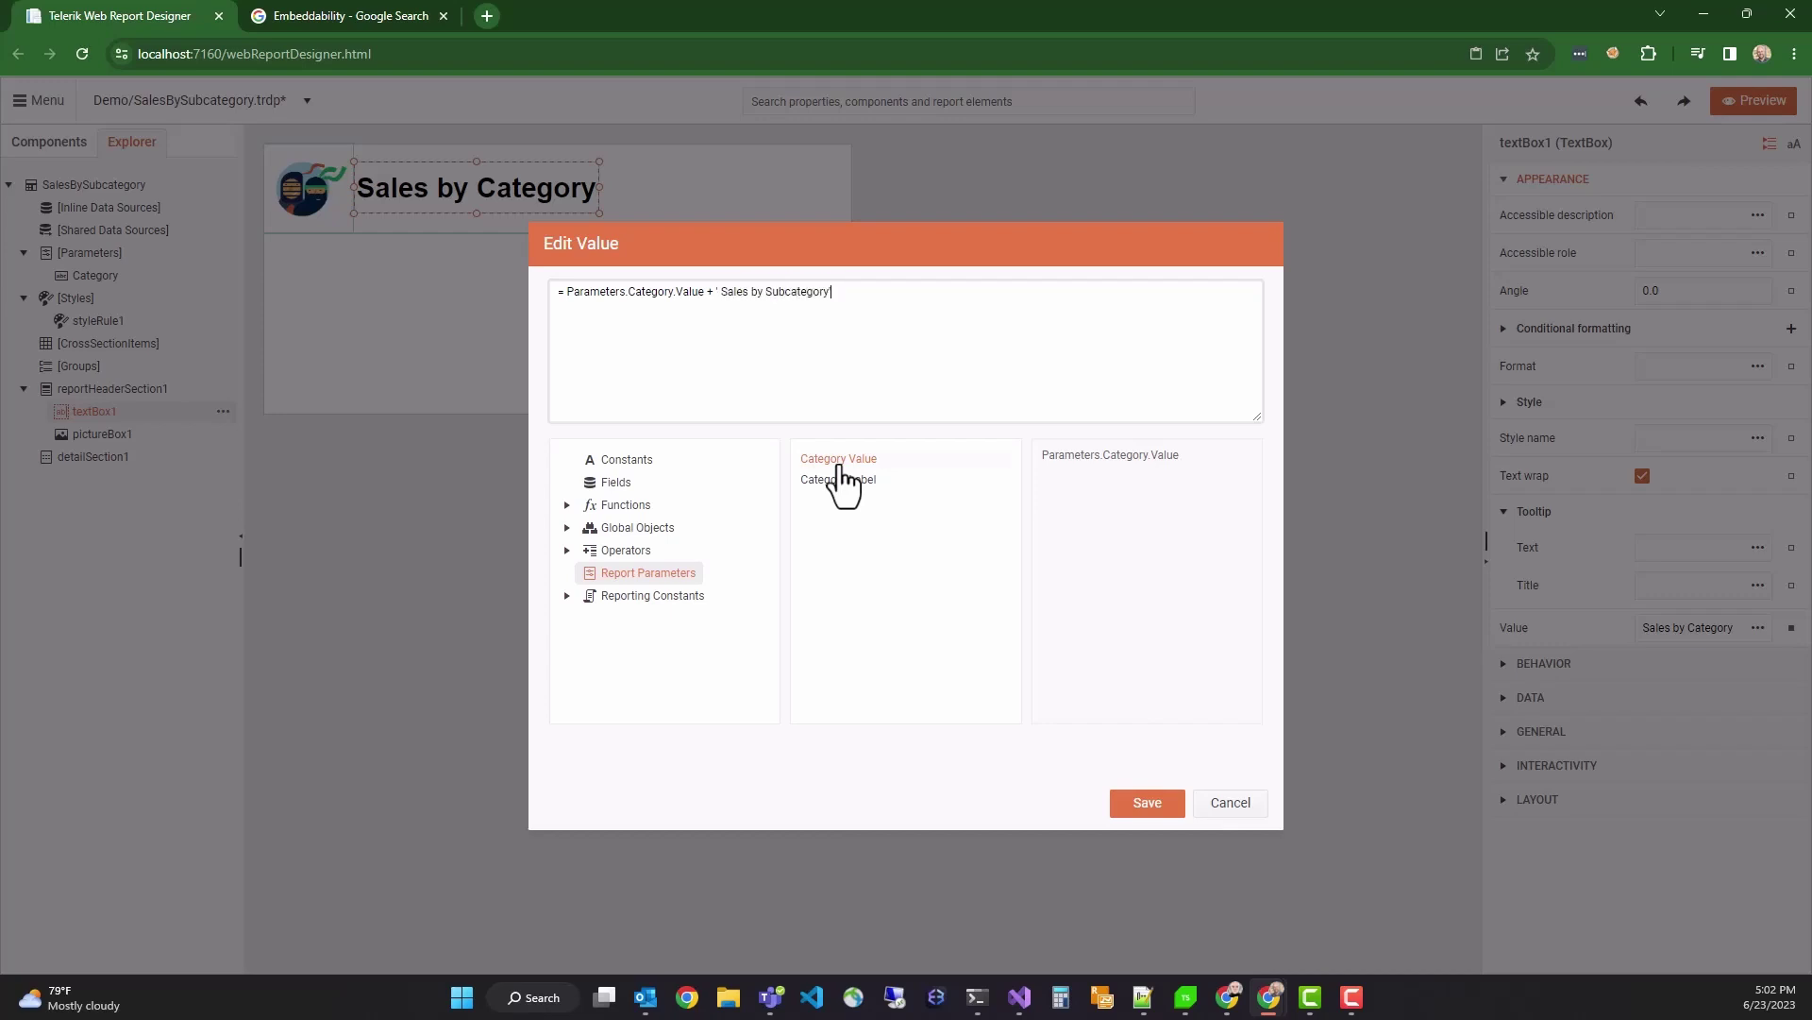
pyautogui.click(1146, 804)
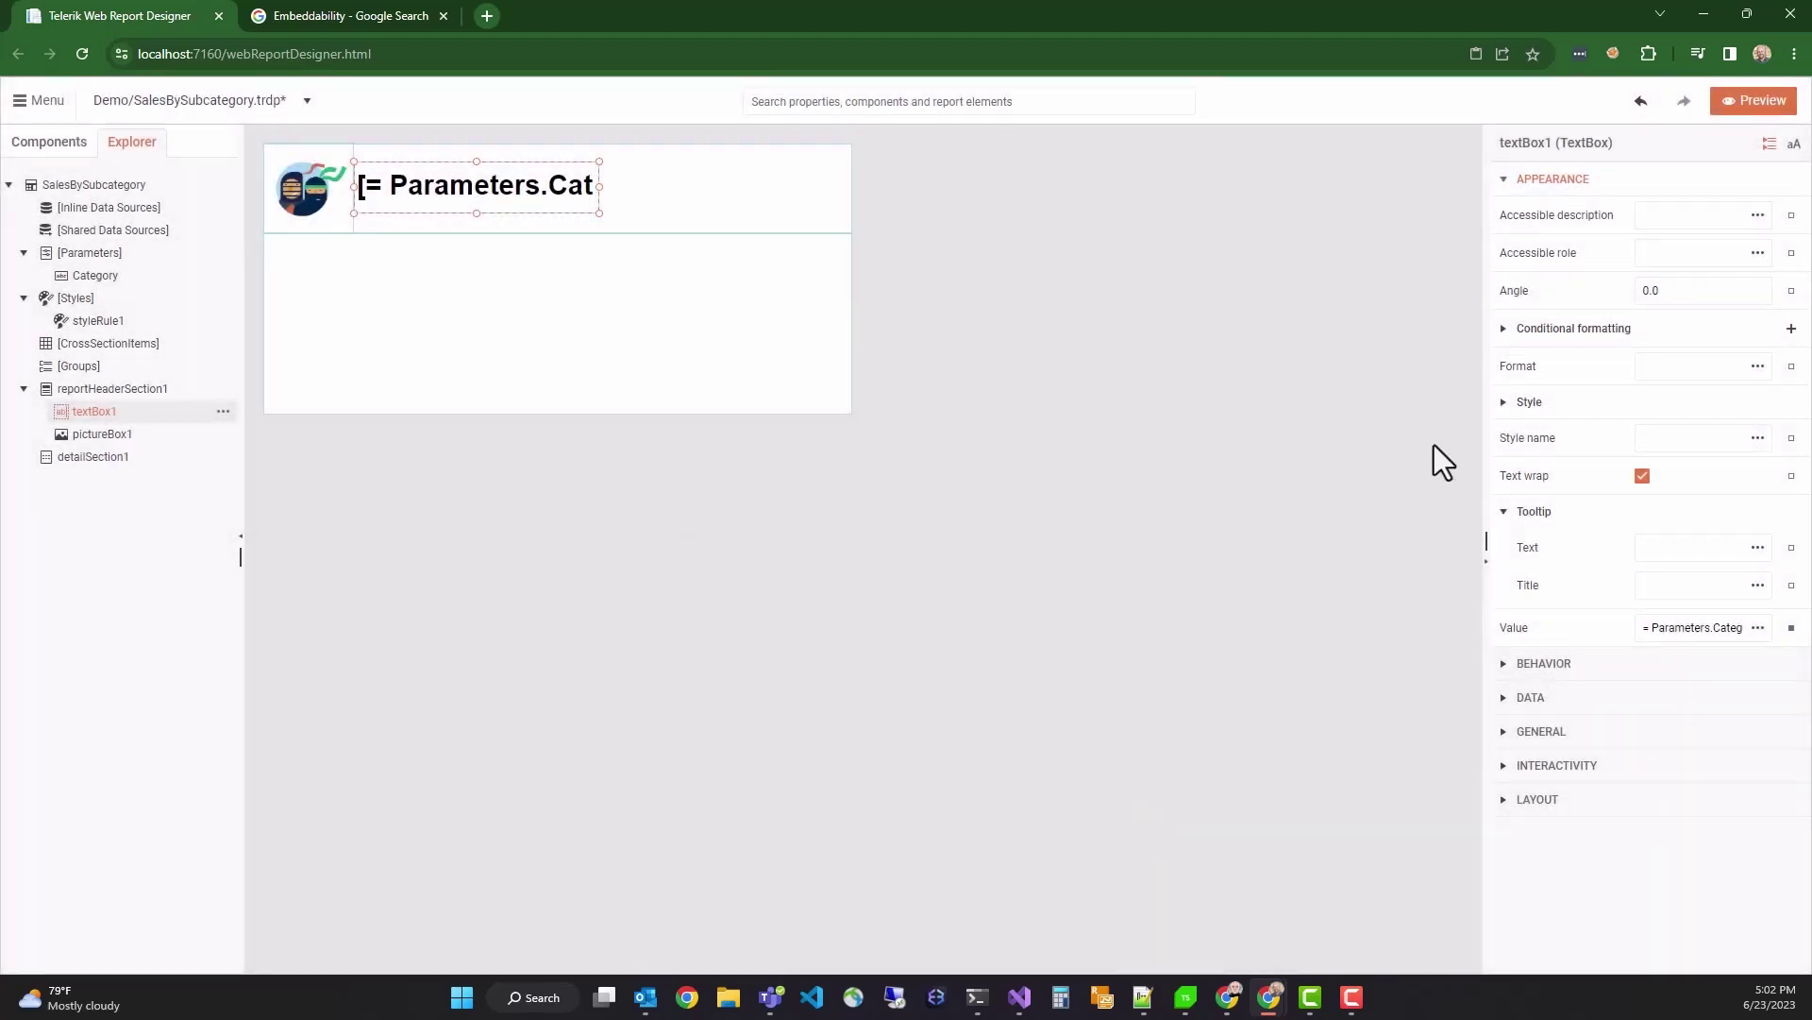
pyautogui.click(1739, 106)
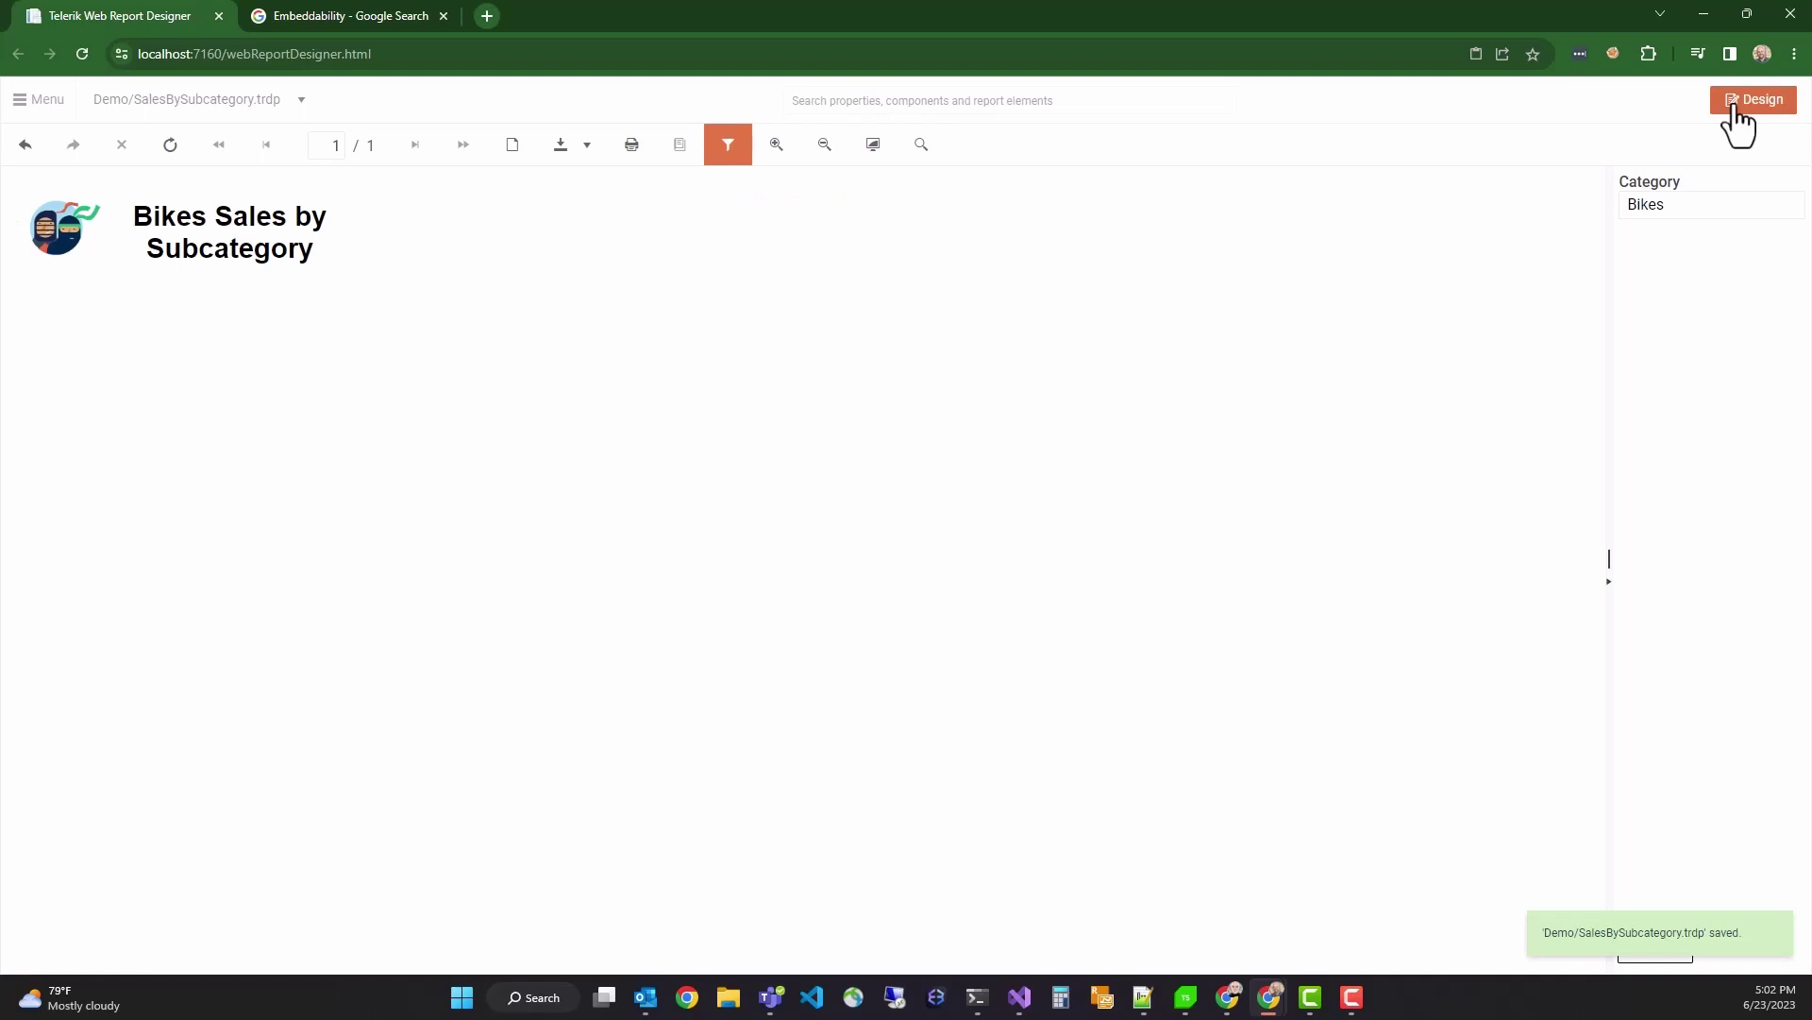
# - In the ProductSales report, save webServiceDataSource1 as a shared data source named productSalesData, replacing the data source in the report
pyautogui.click(1735, 112)
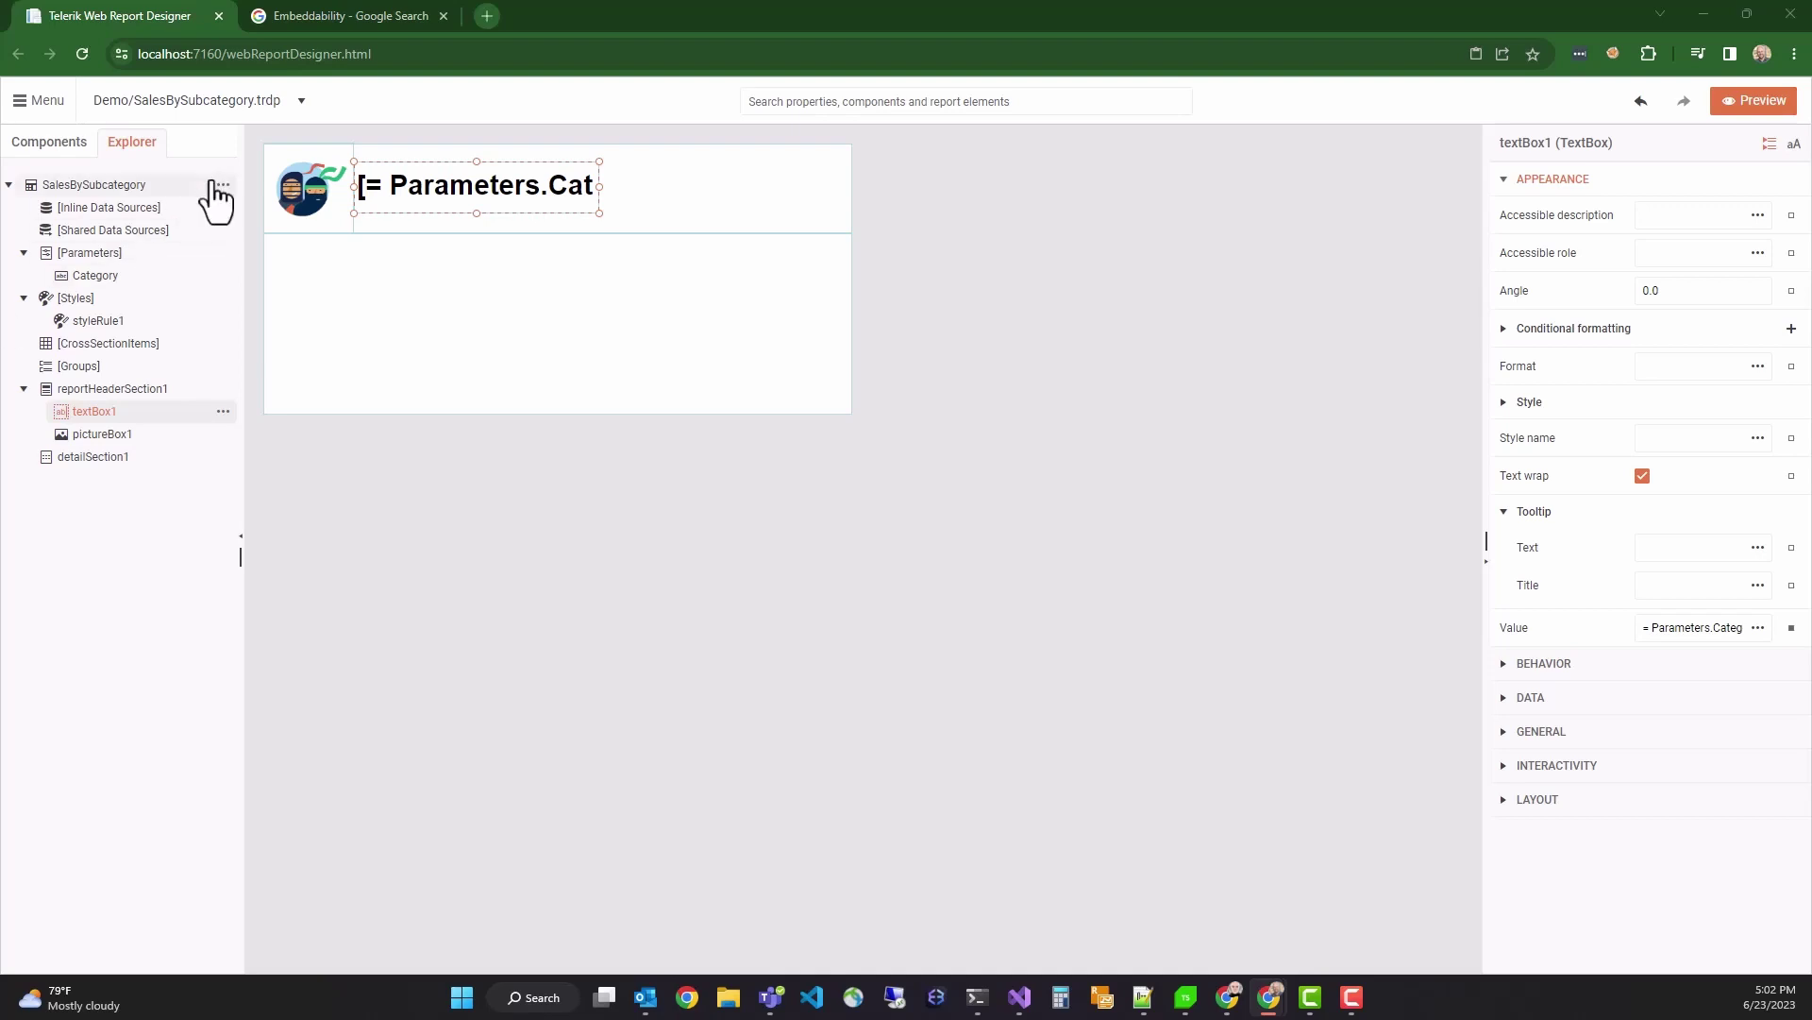
pyautogui.click(293, 108)
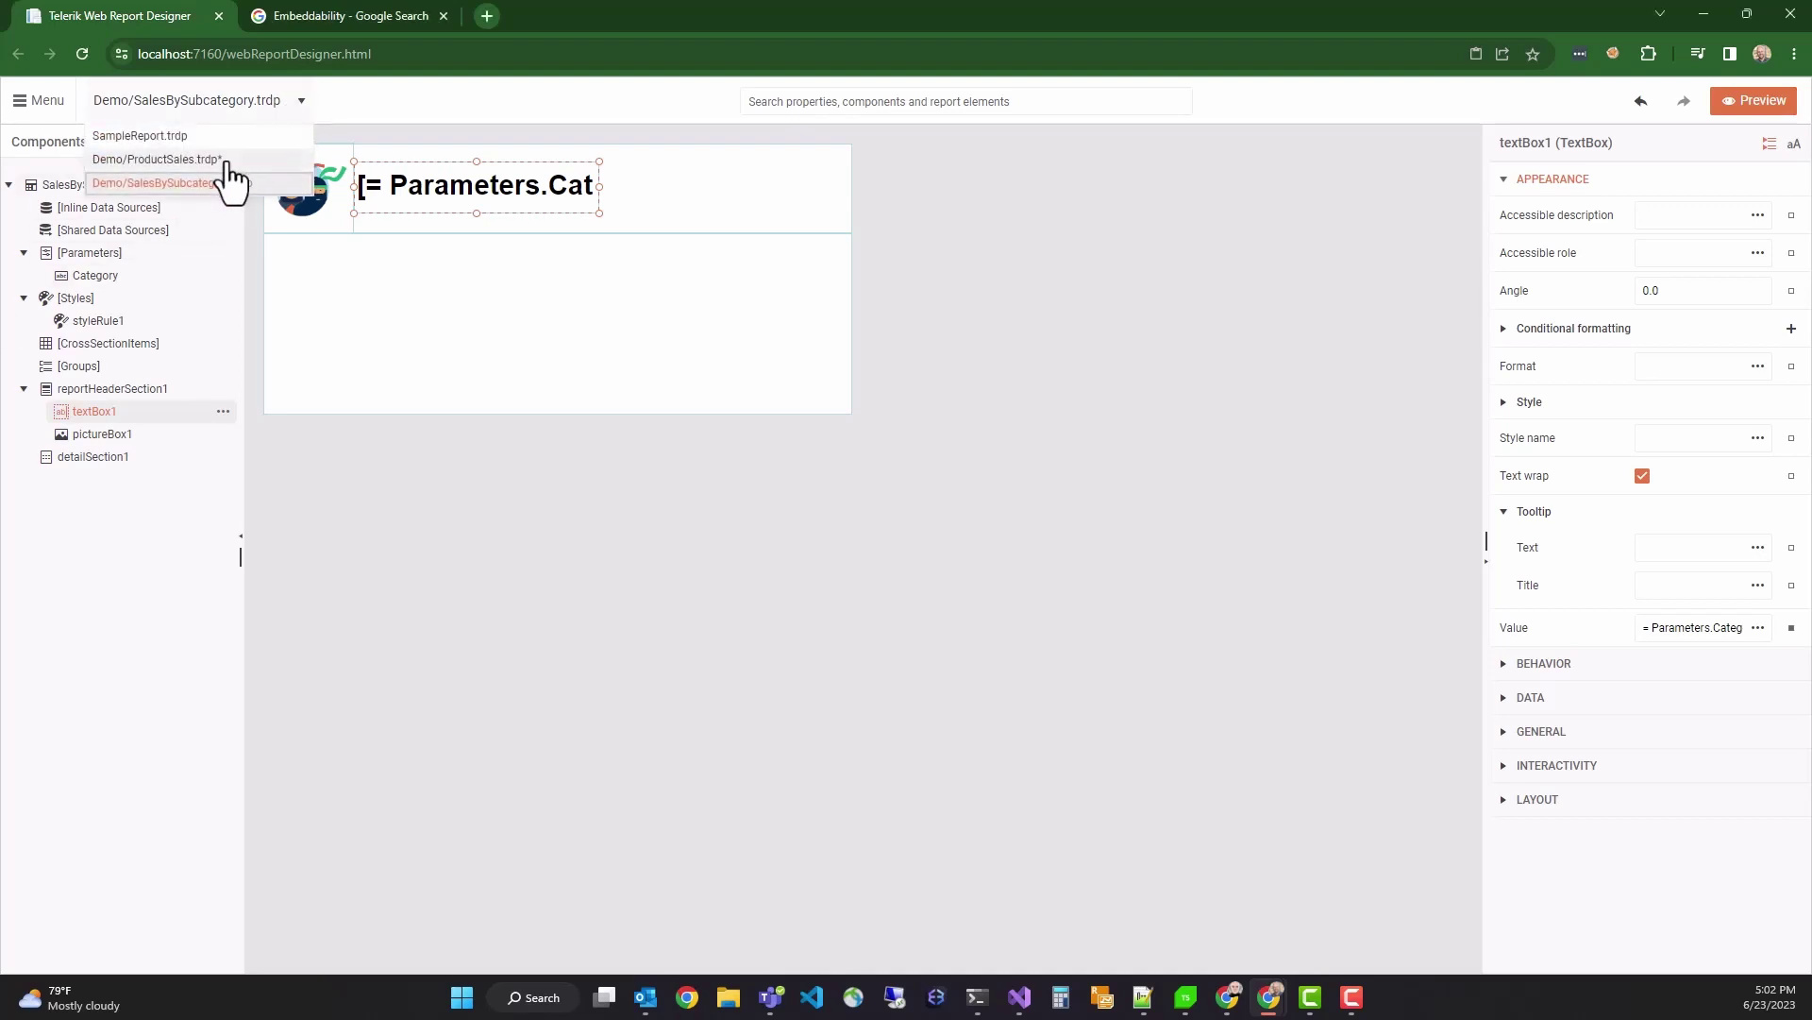
pyautogui.click(189, 159)
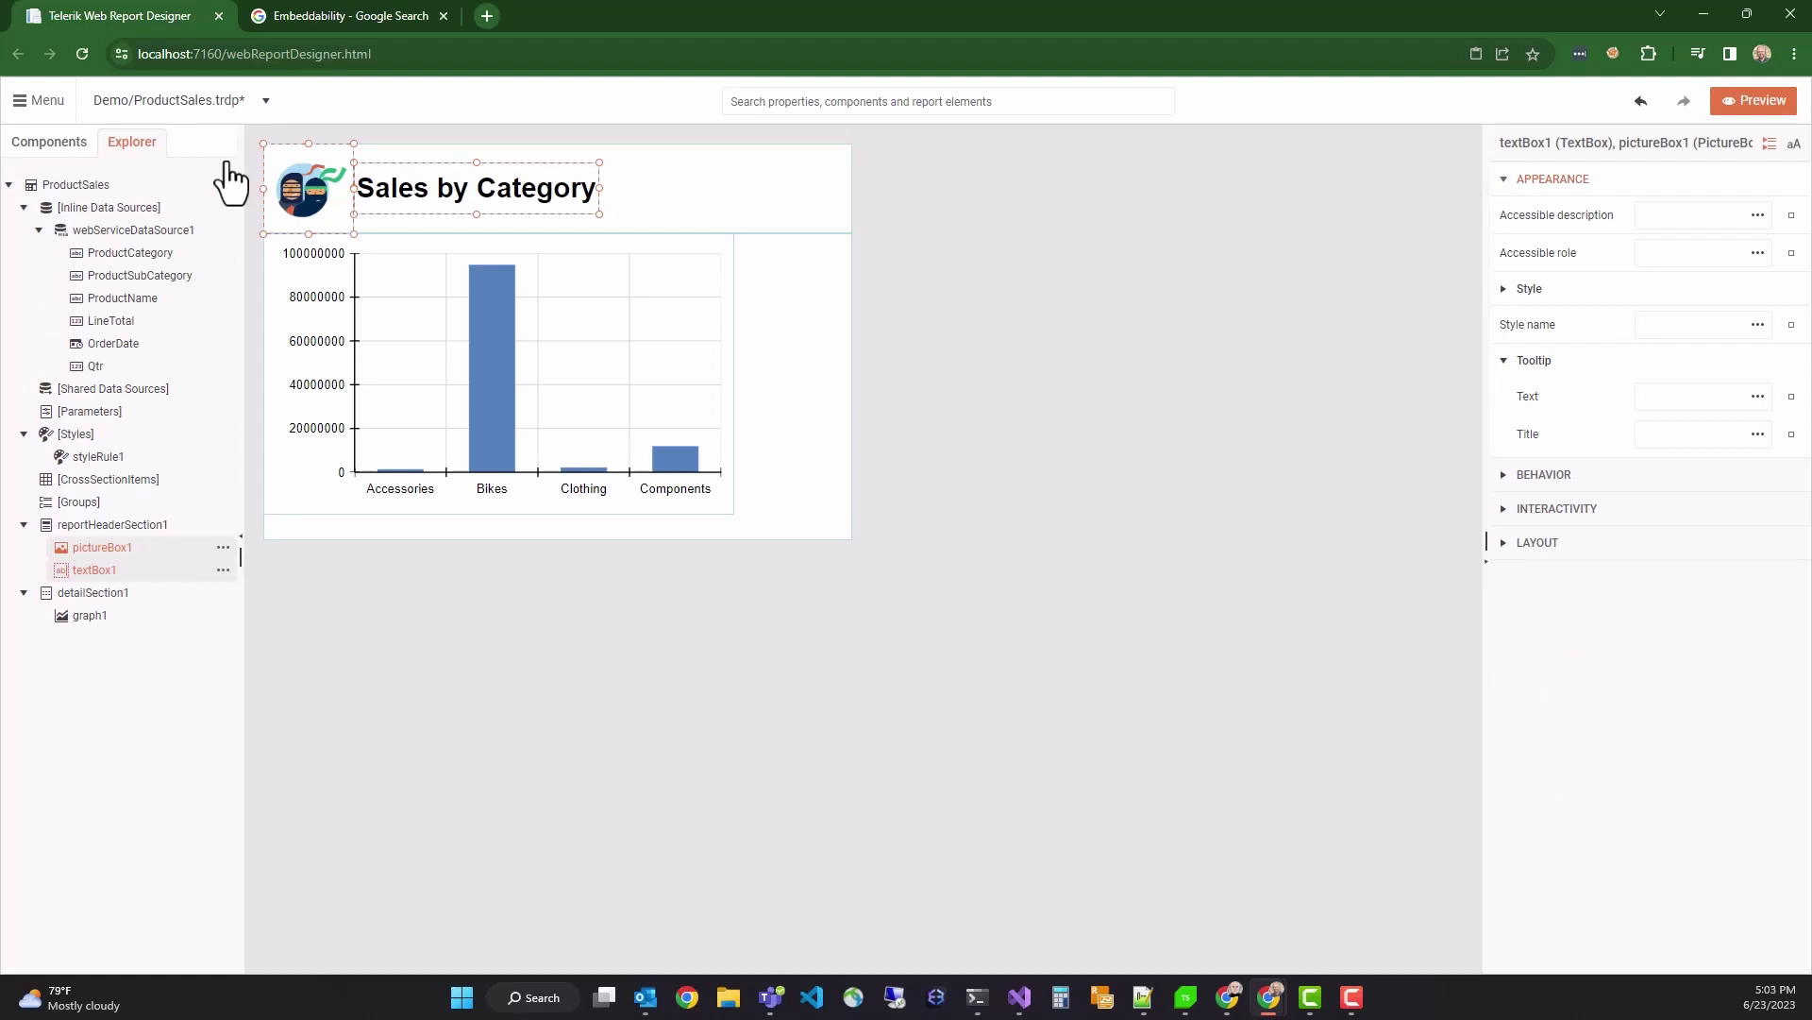
pyautogui.click(115, 231)
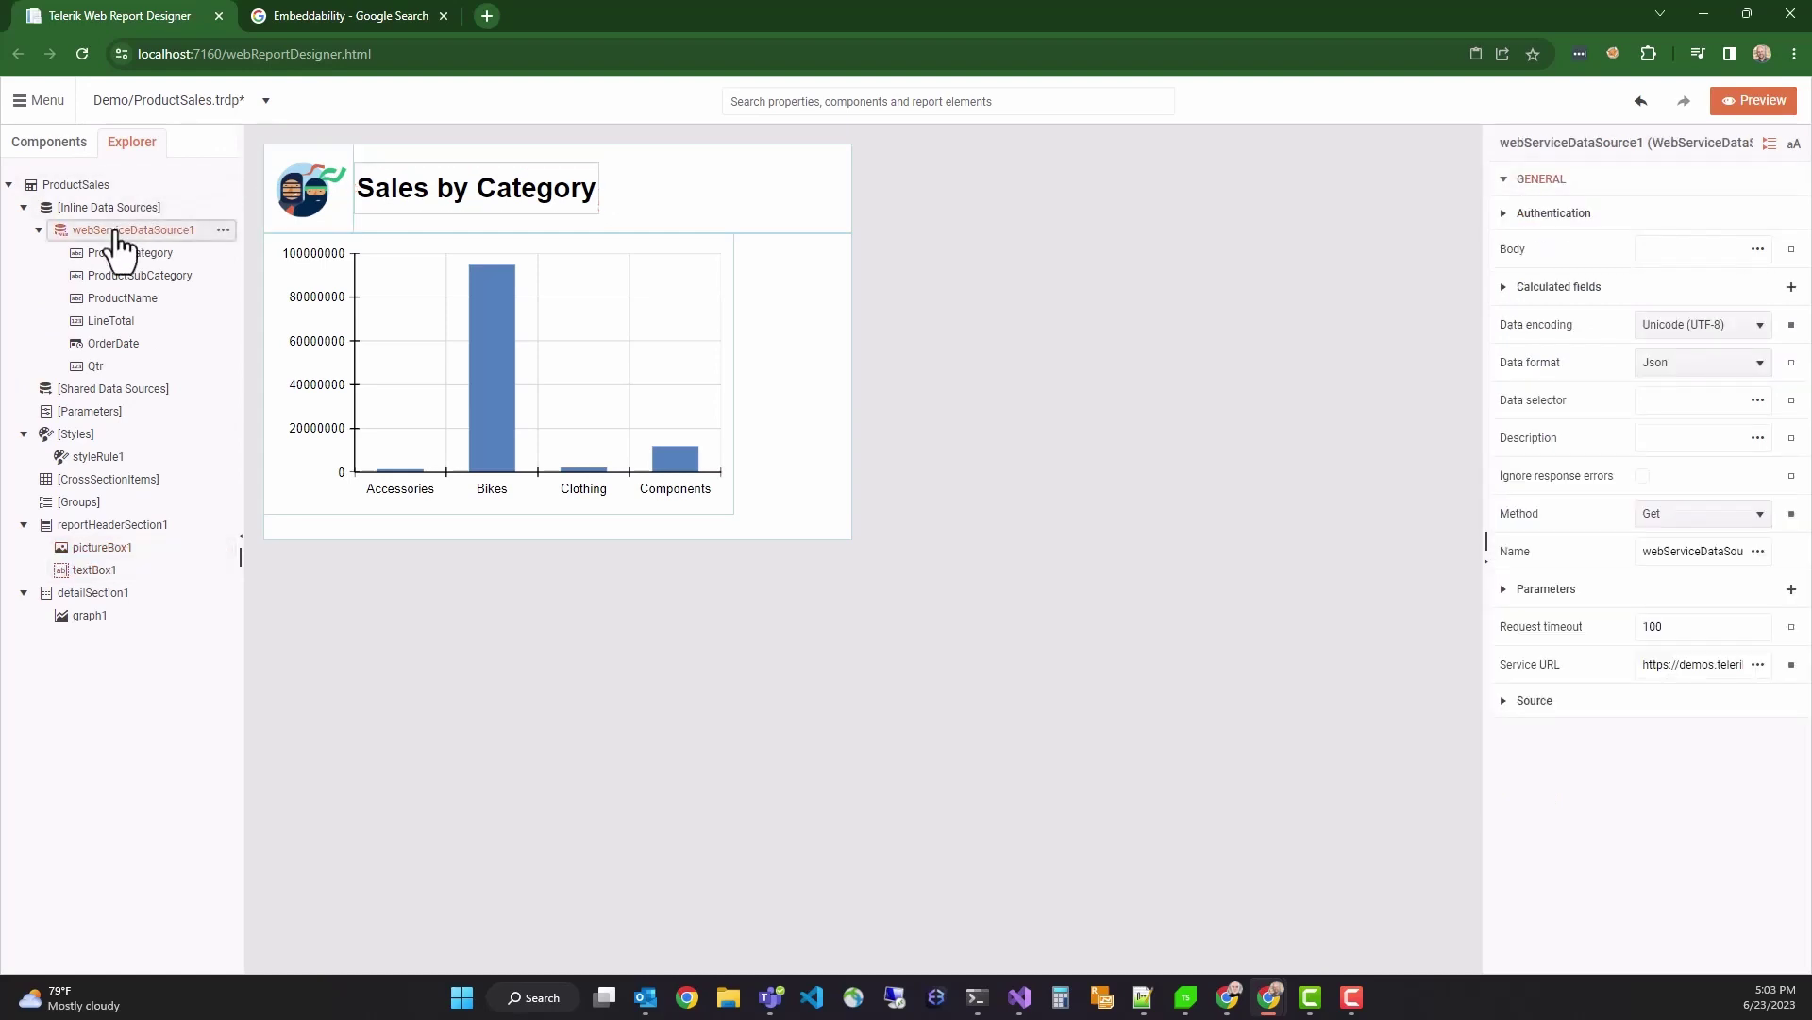
pyautogui.click(223, 232)
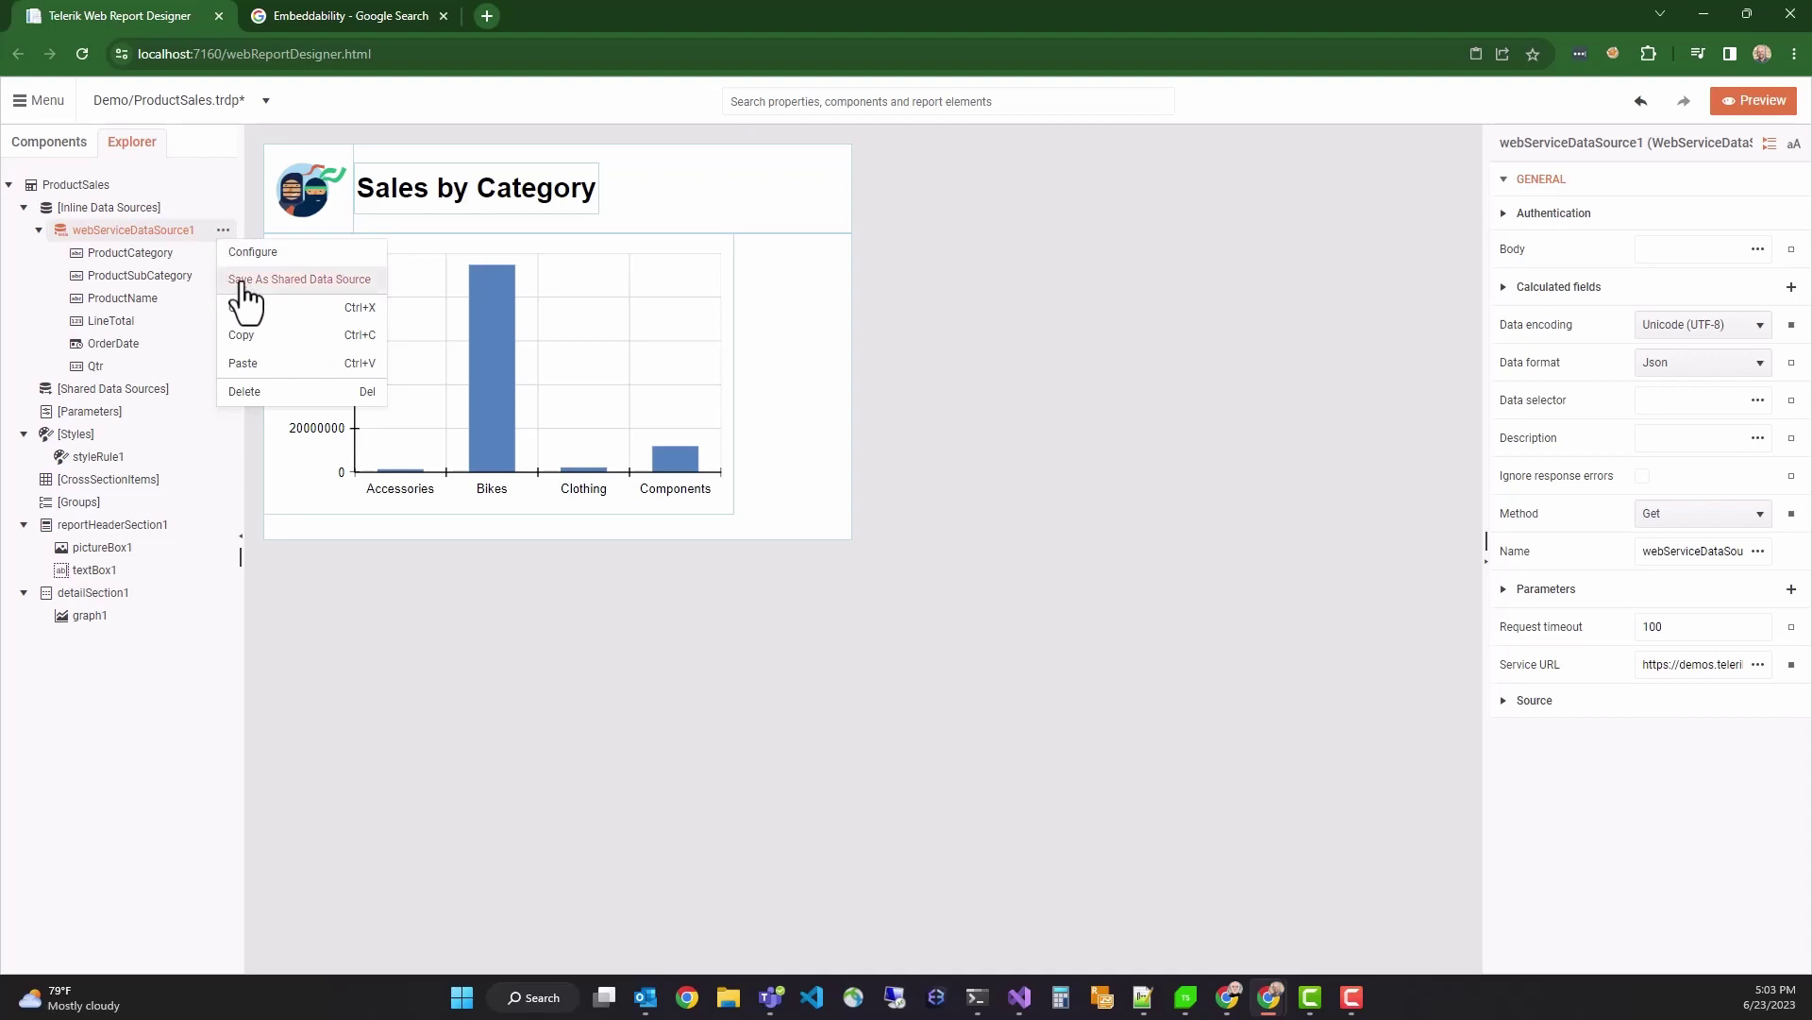
pyautogui.click(244, 281)
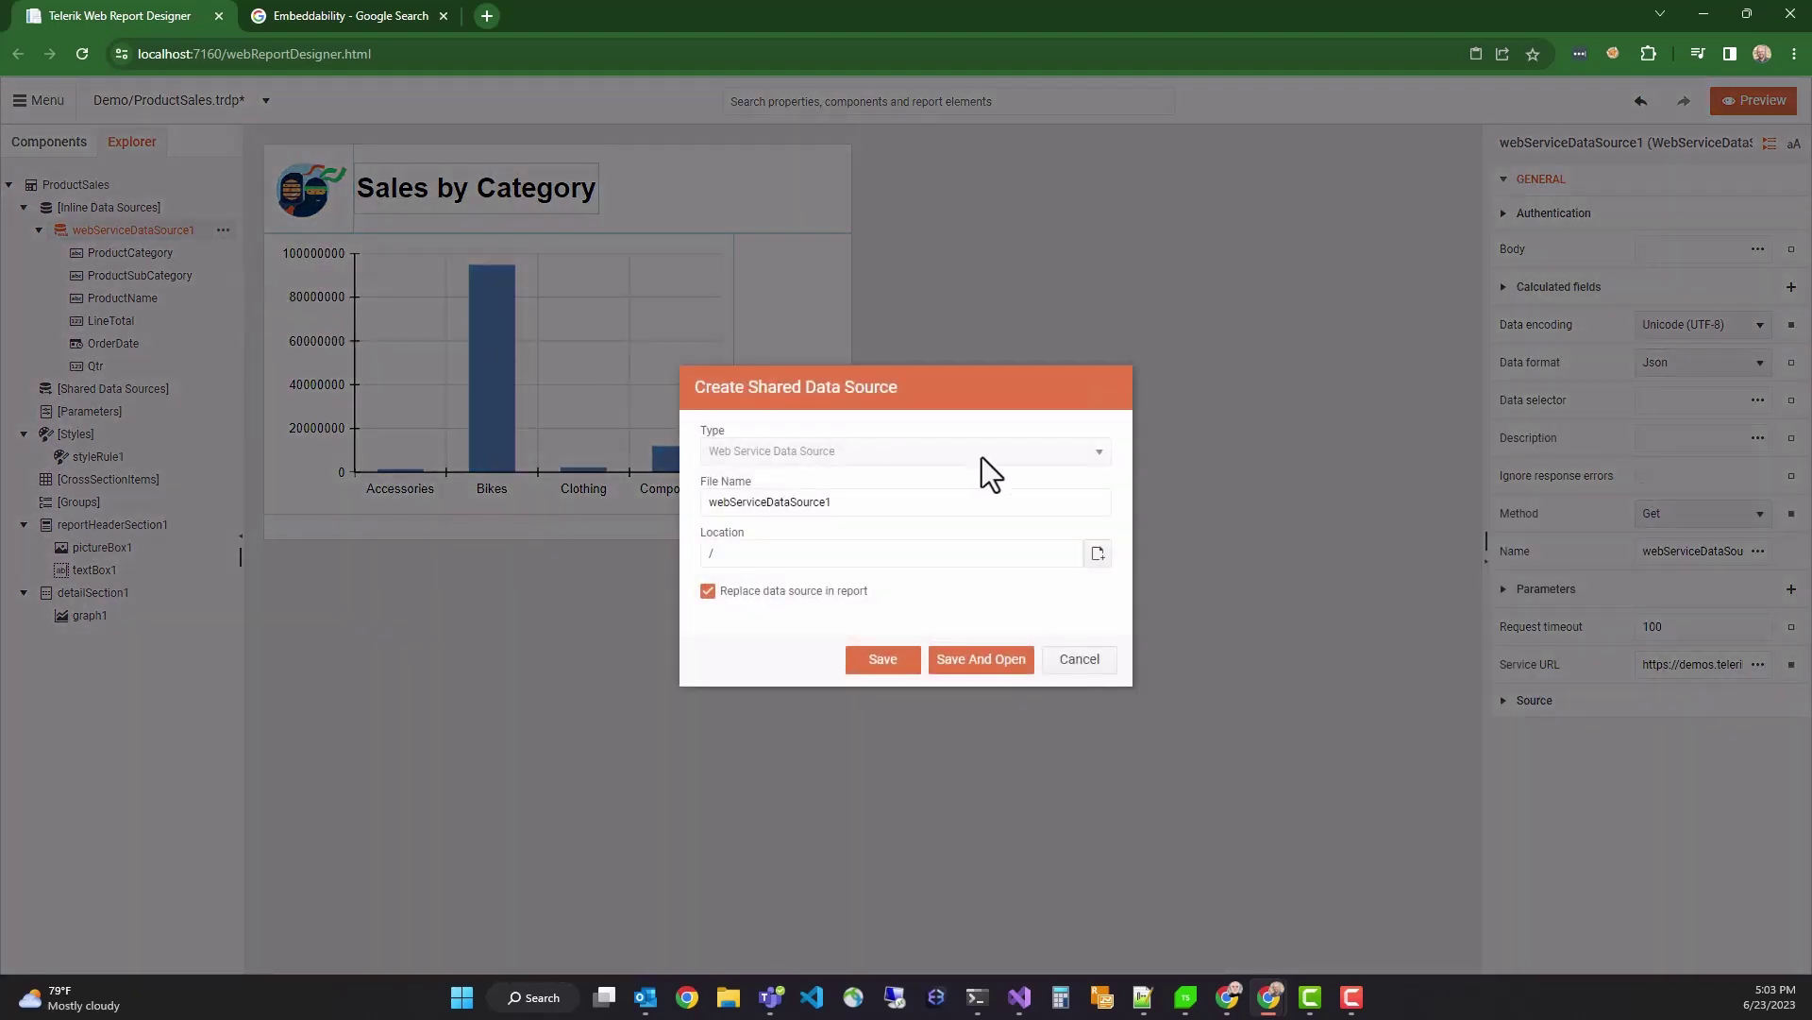
pyautogui.doubleClick(787, 502)
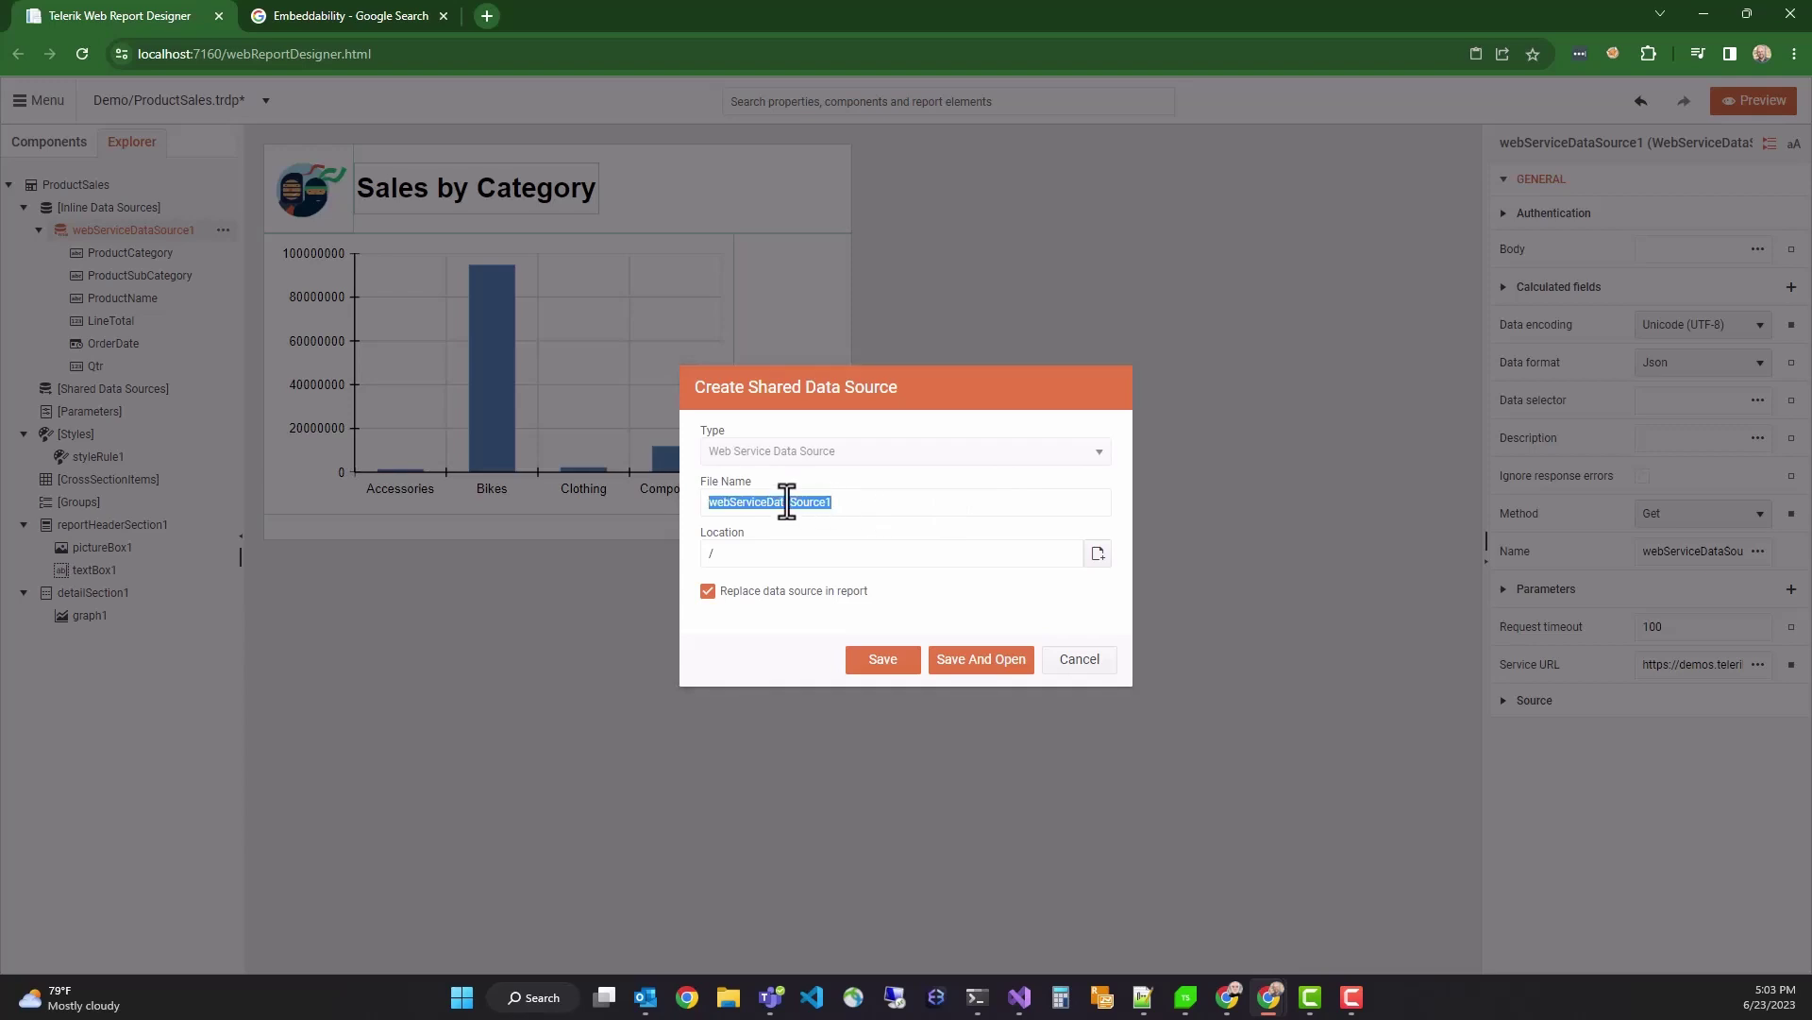
pyautogui.write('productSalesData')
pyautogui.click(883, 668)
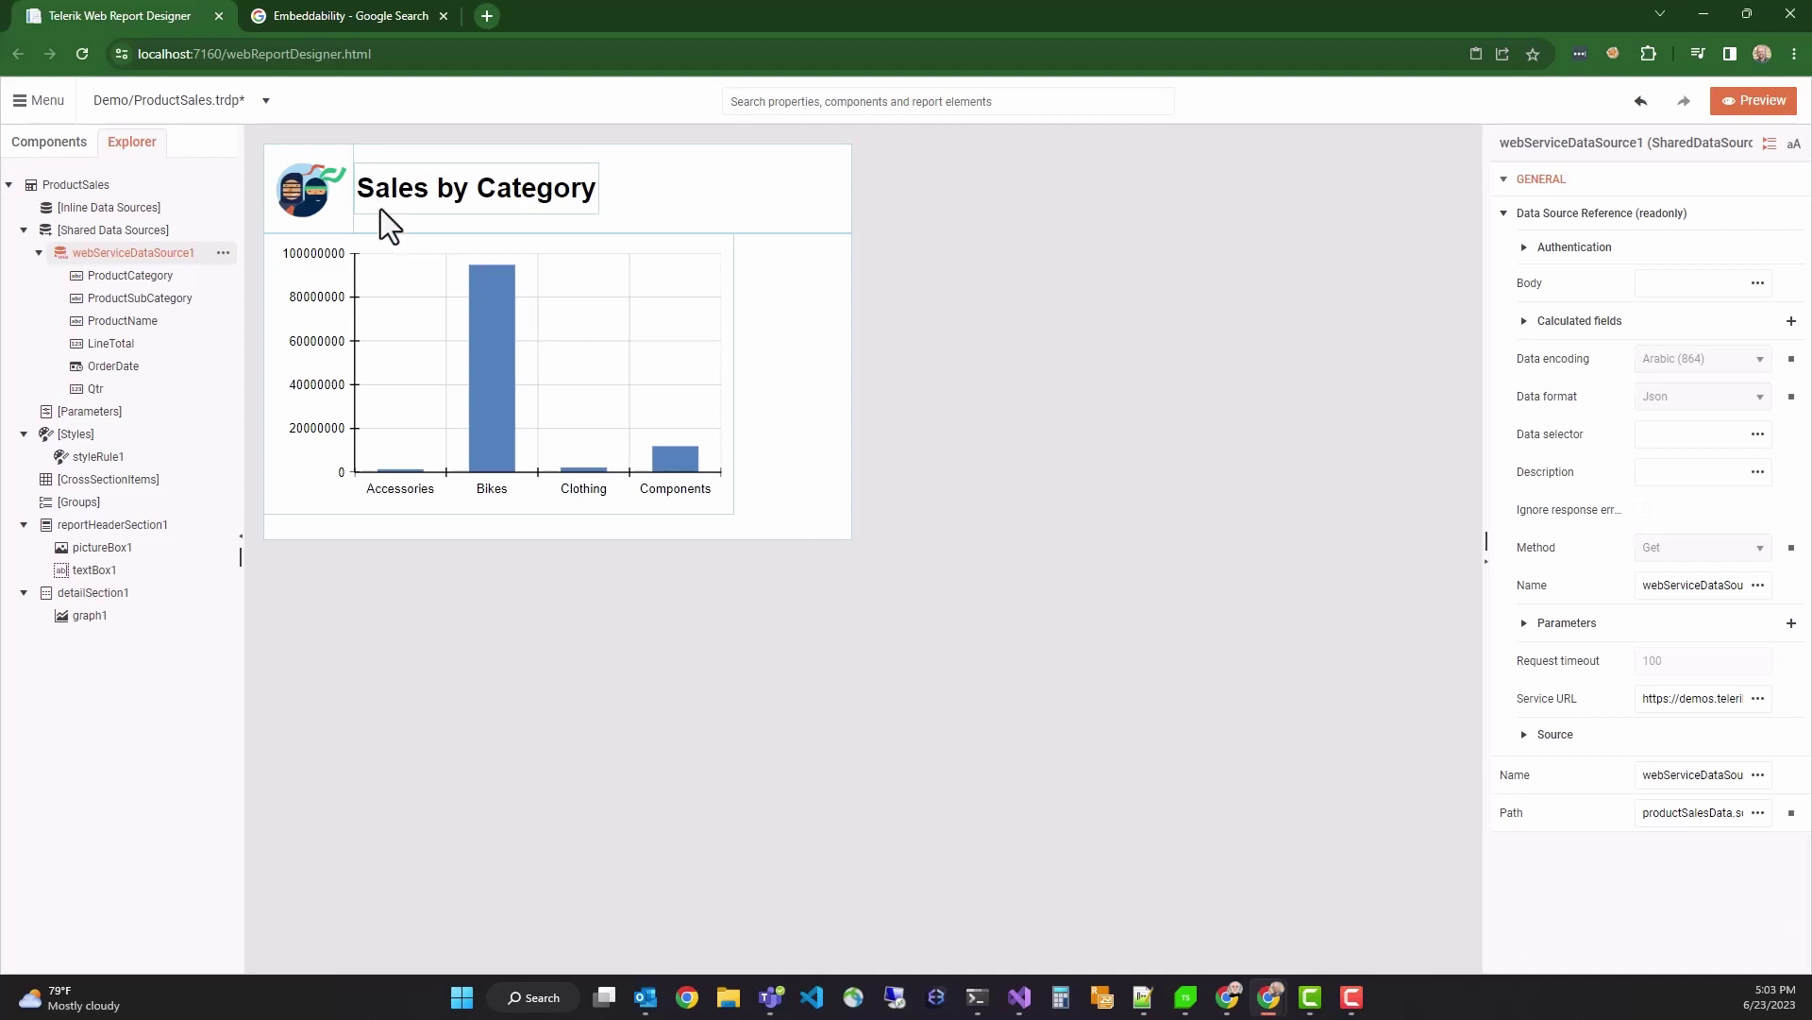
# - Return to the SalesBySubcategory report and add the existing shared data source productSalesData.sdsx
pyautogui.click(222, 112)
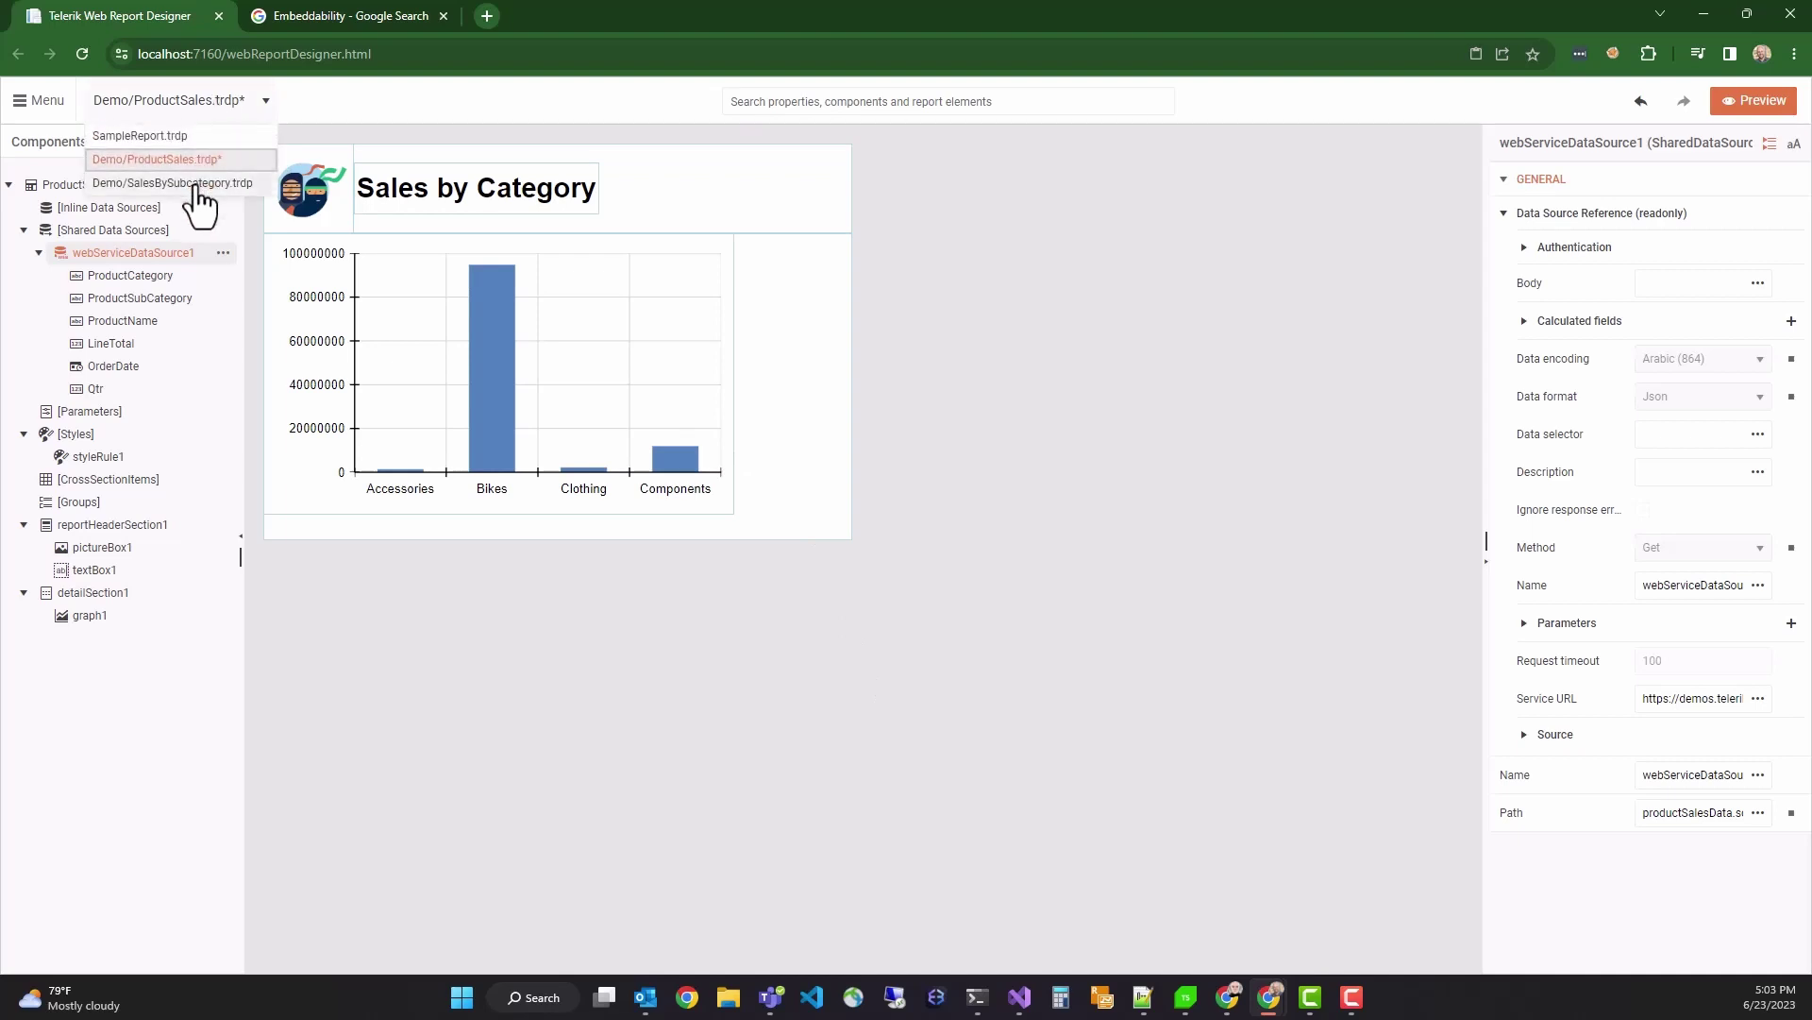
pyautogui.click(201, 183)
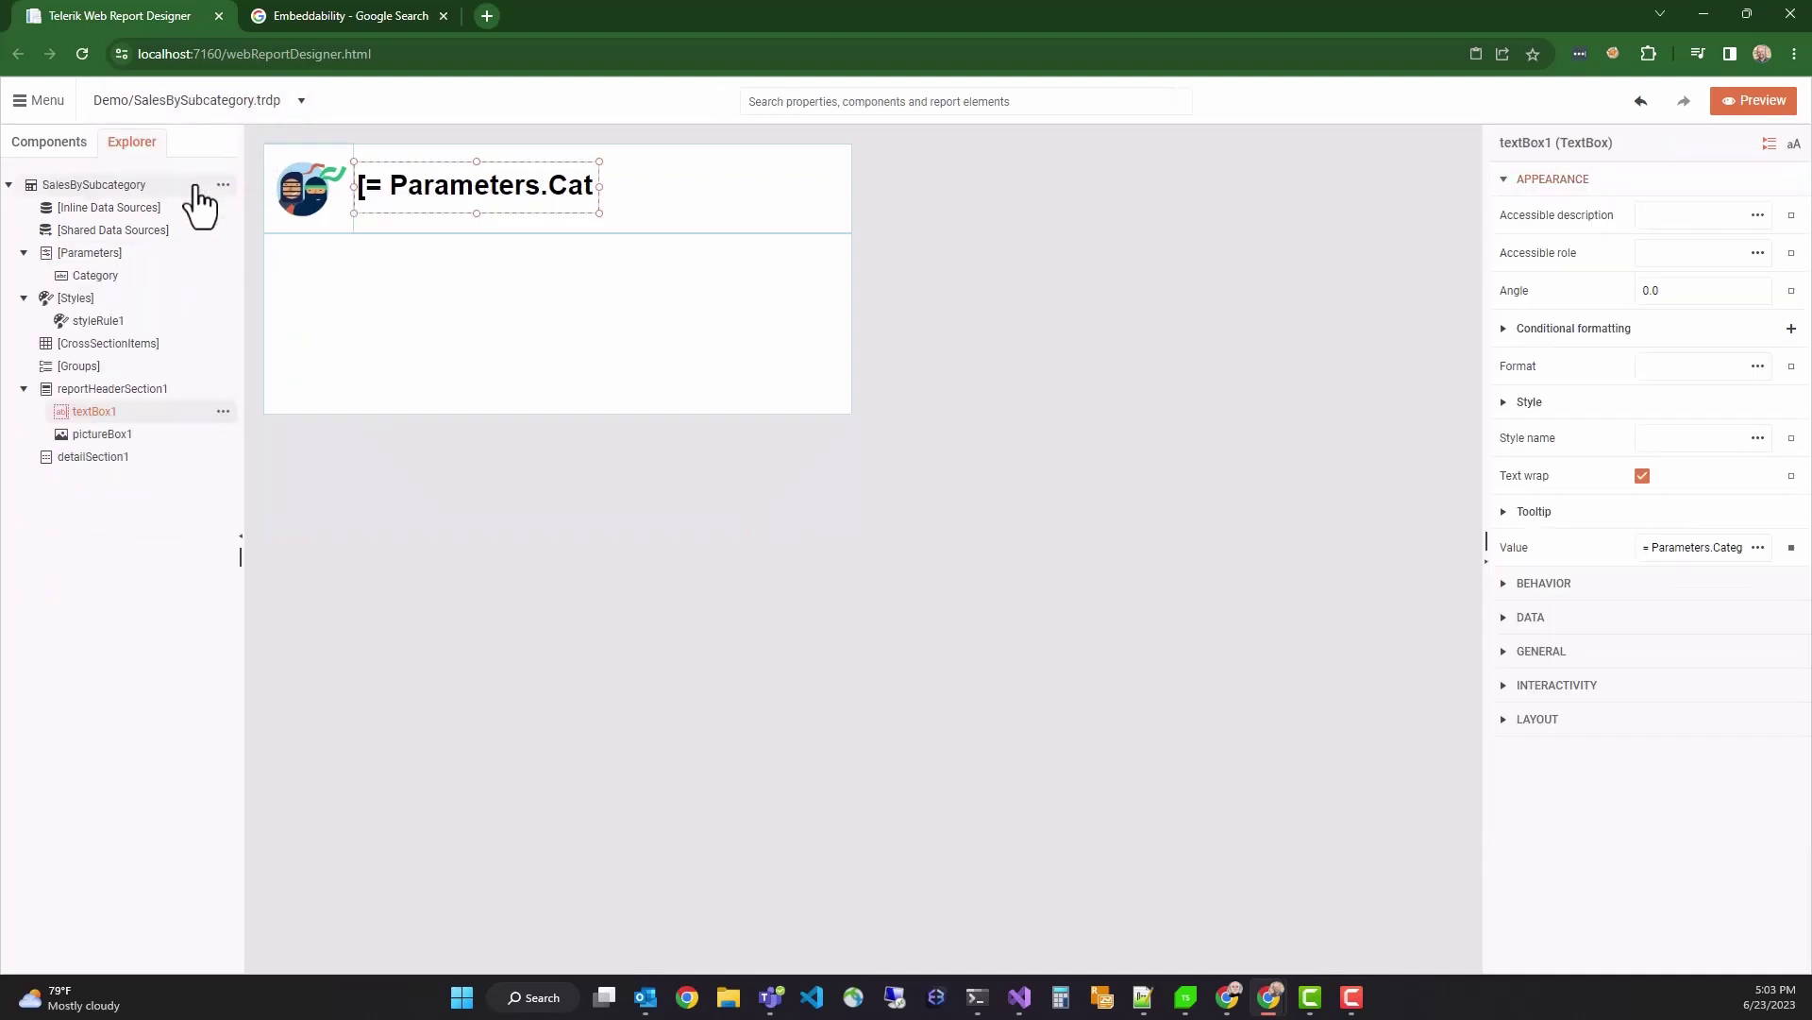
pyautogui.click(109, 231)
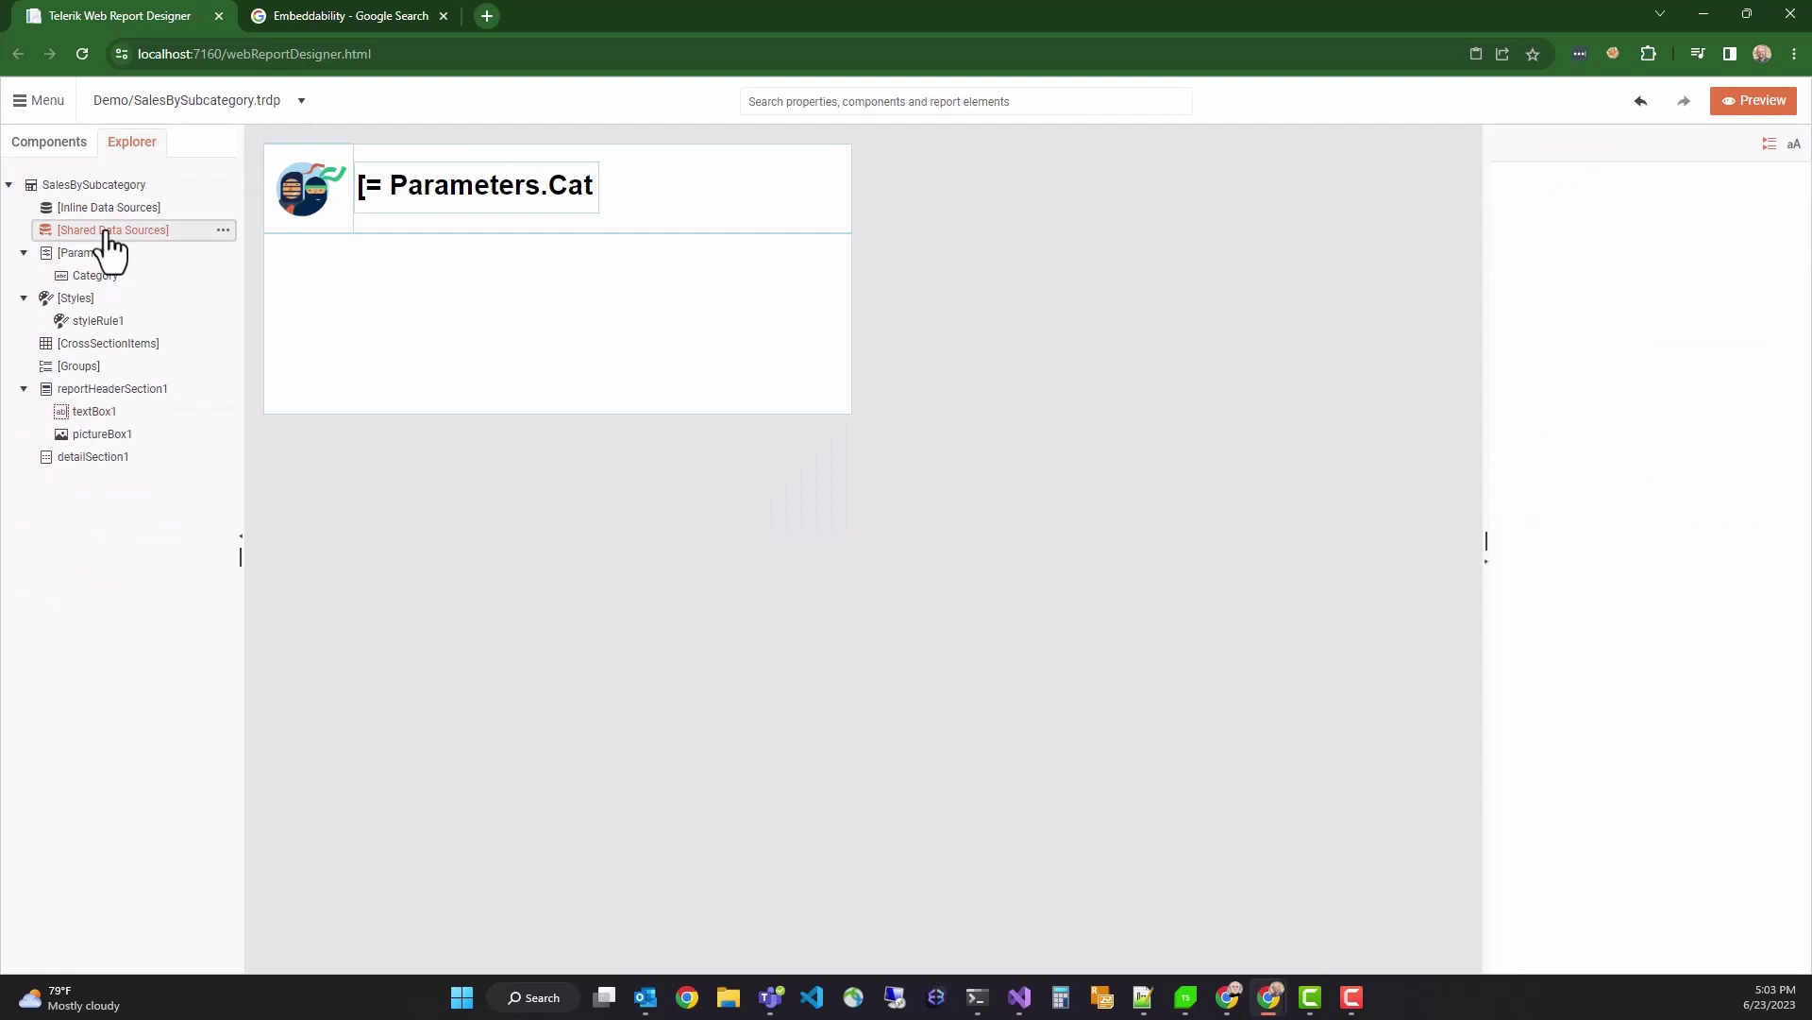
pyautogui.click(222, 230)
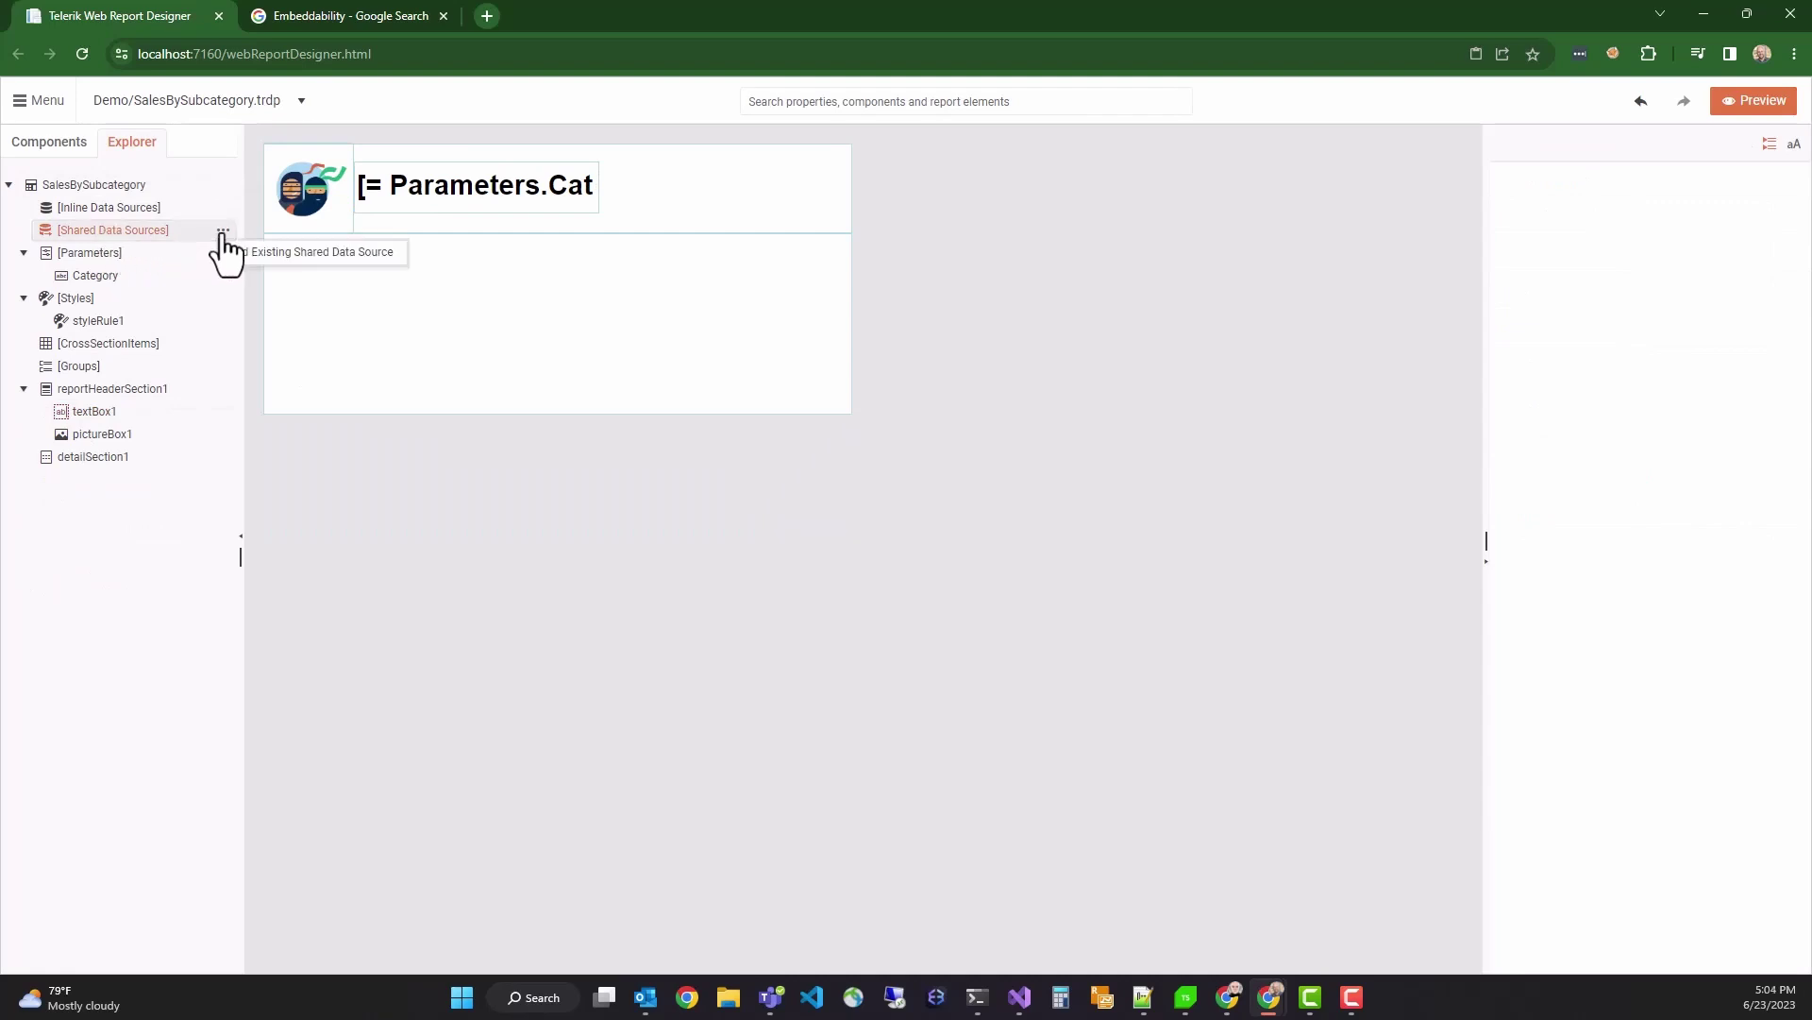
pyautogui.click(283, 253)
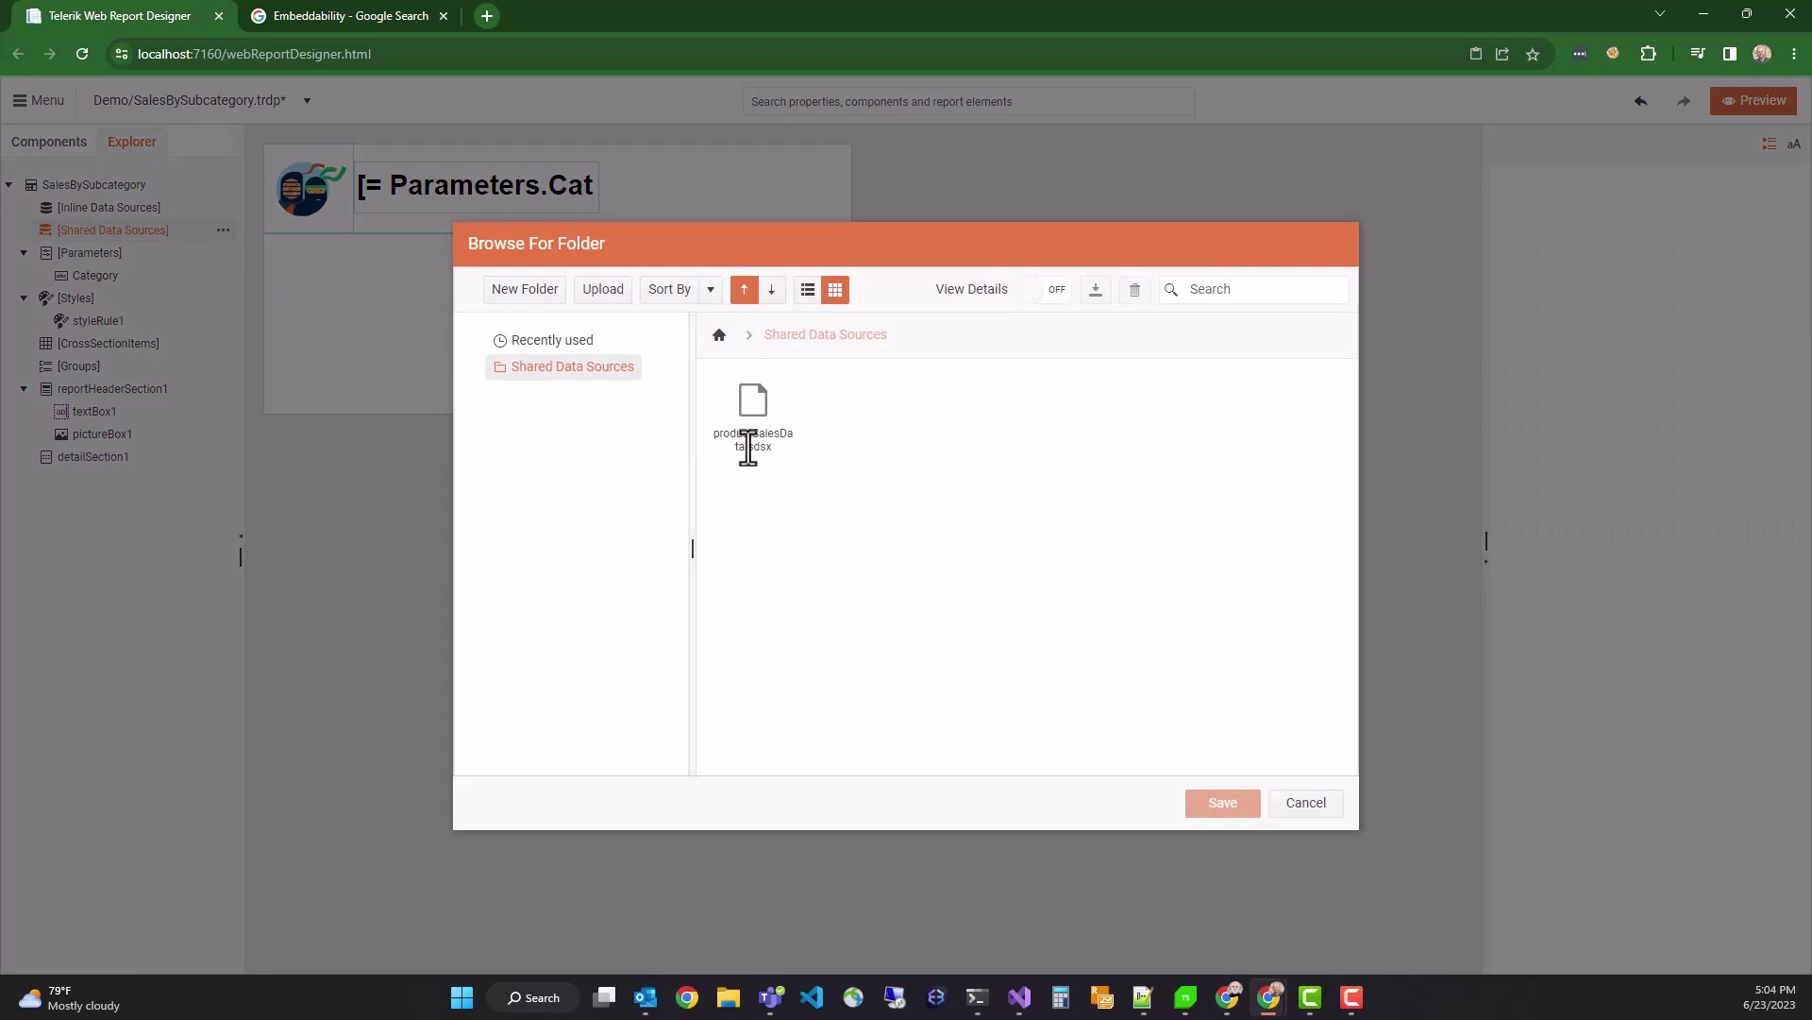
pyautogui.click(753, 412)
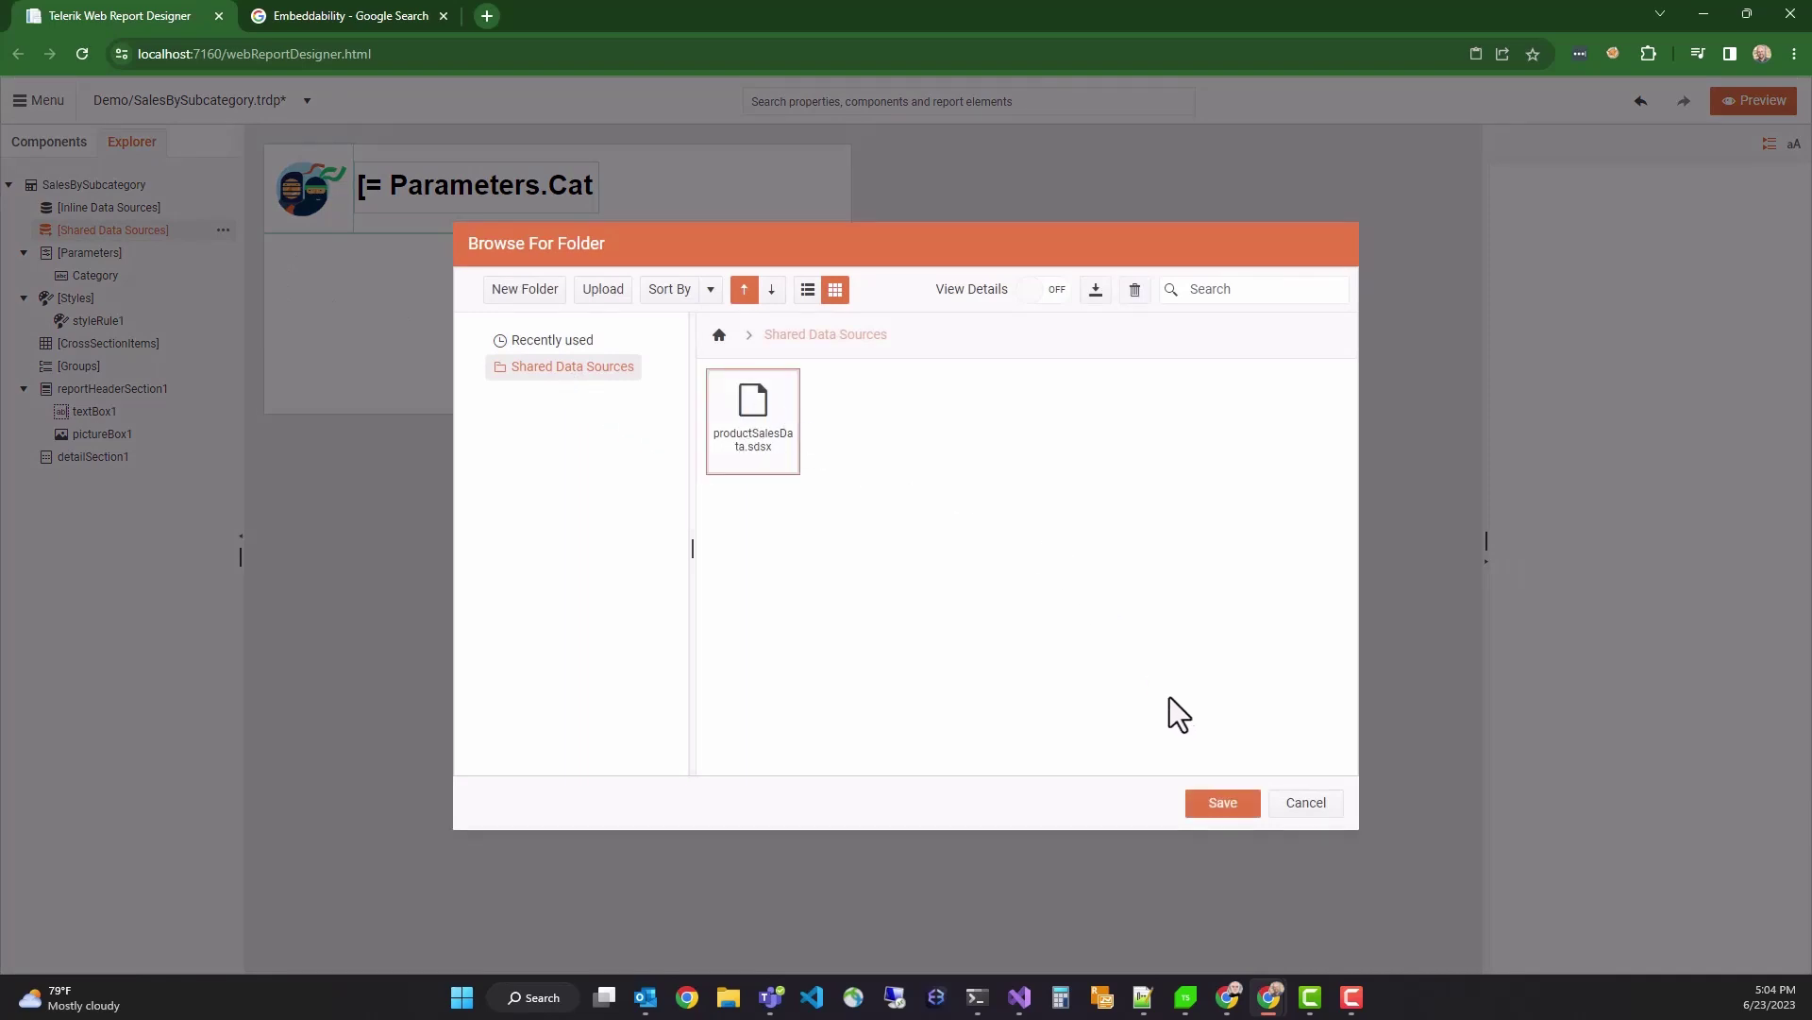
pyautogui.click(1223, 803)
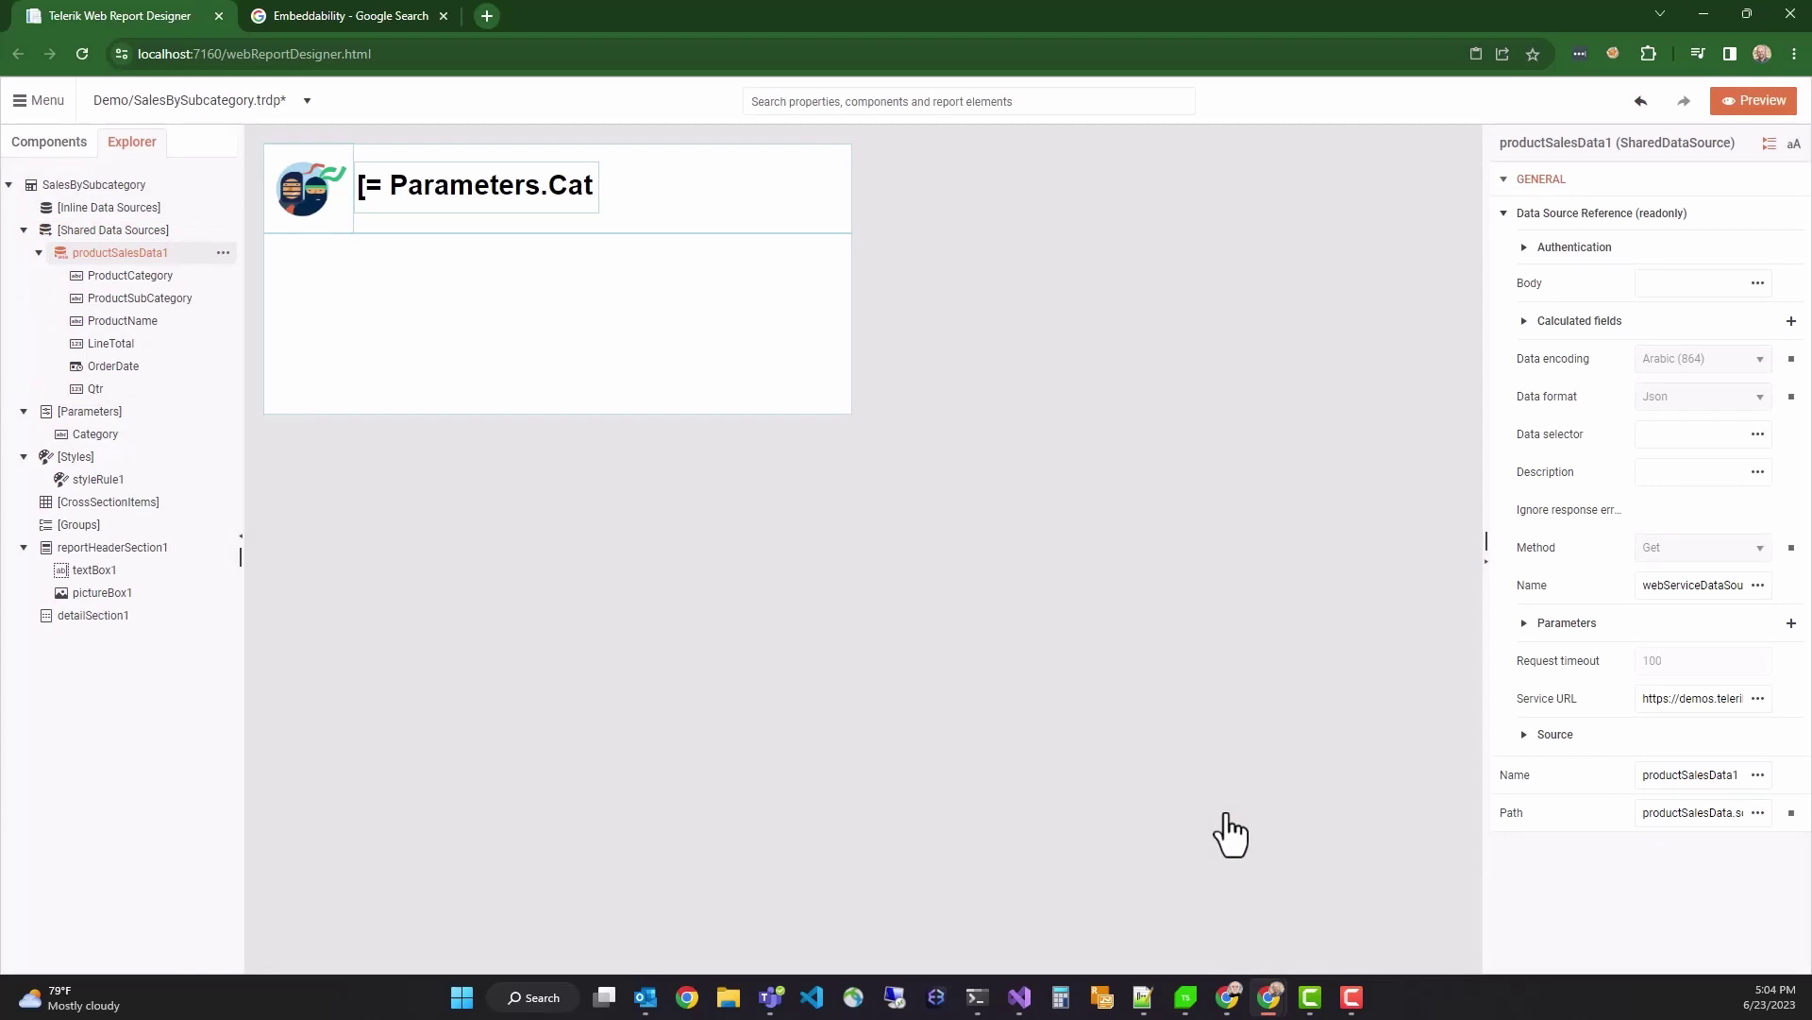
# - Stretch the detail section downward to about 400 px high and check its height property
pyautogui.click(578, 370)
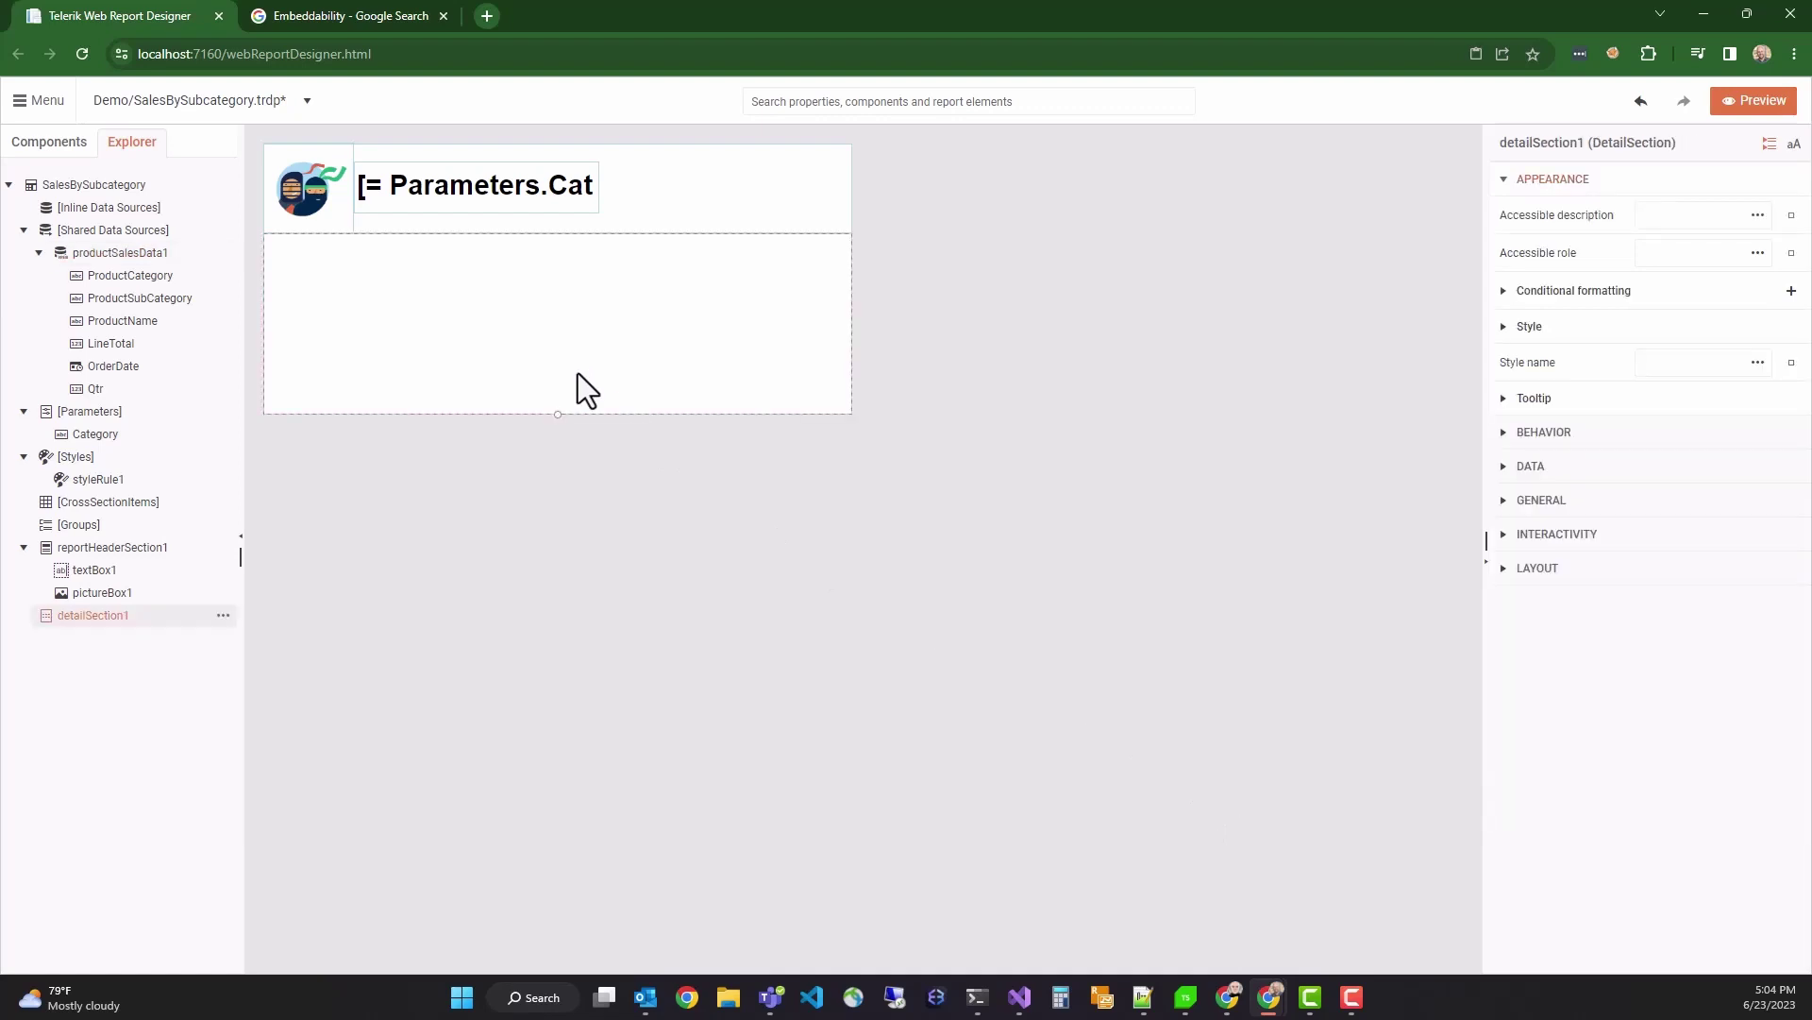
pyautogui.moveTo(559, 414); pyautogui.dragTo(564, 610)
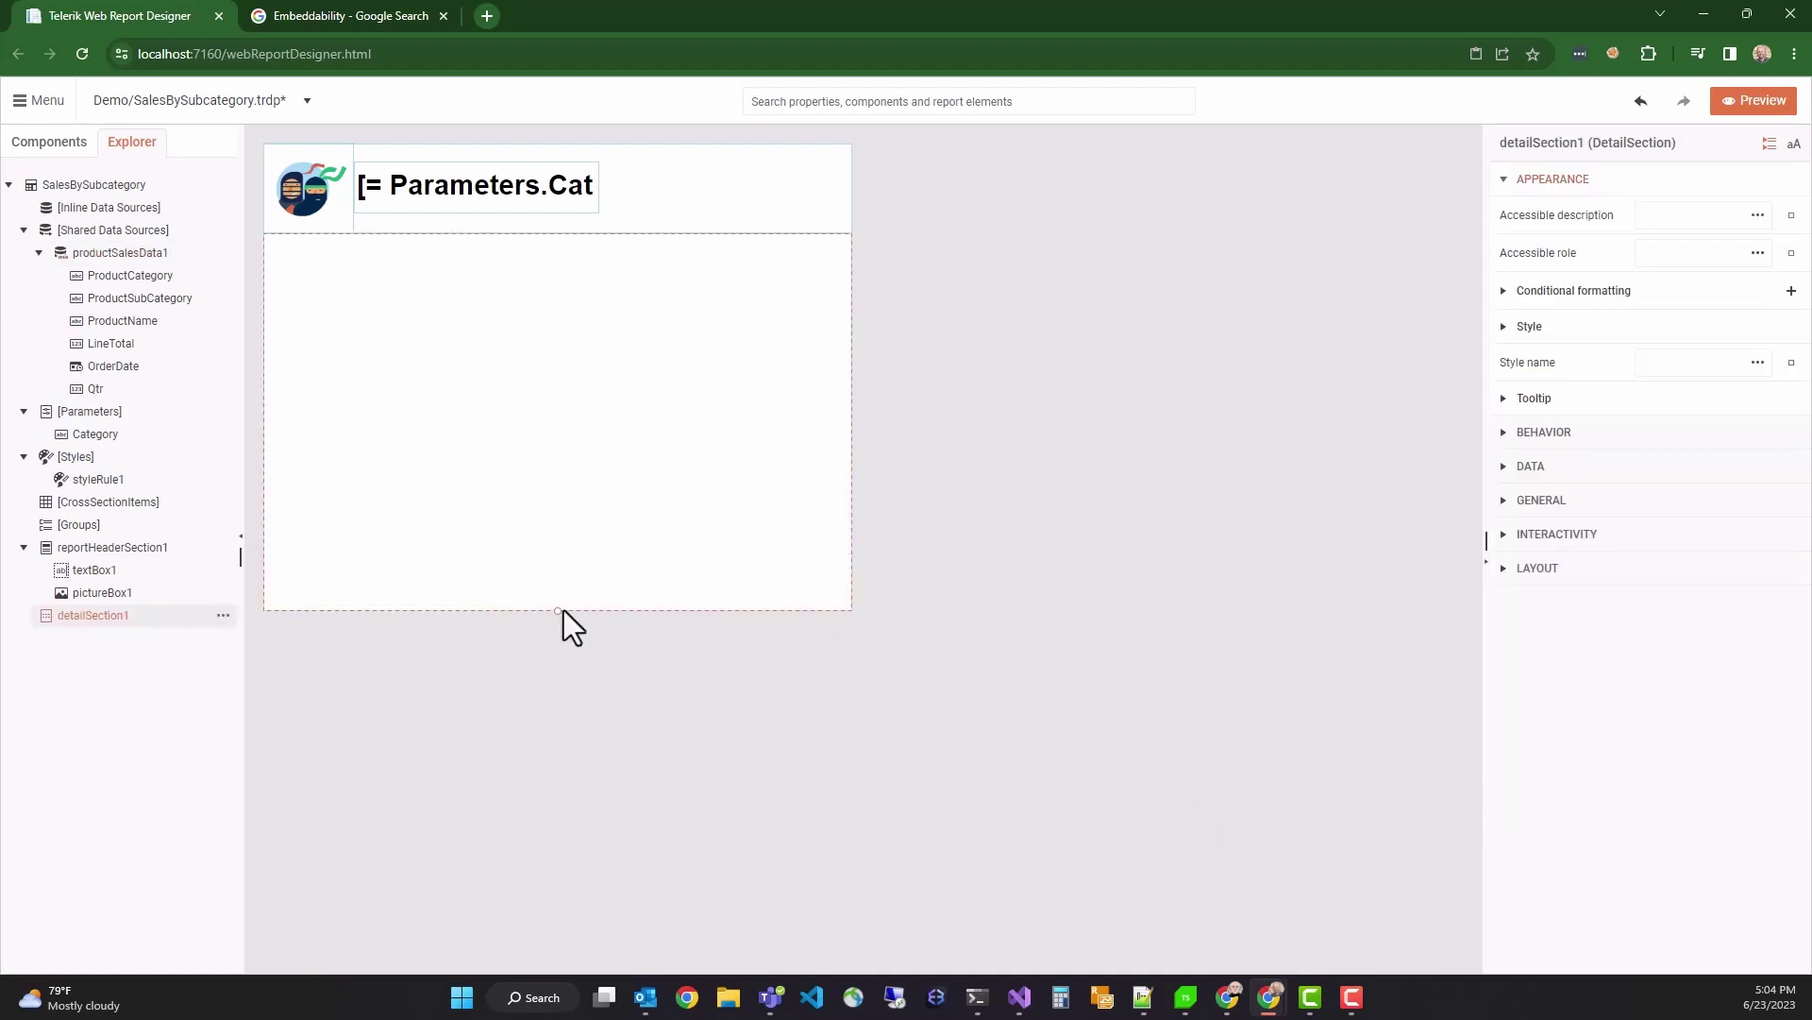
pyautogui.click(850, 101)
pyautogui.write('height')
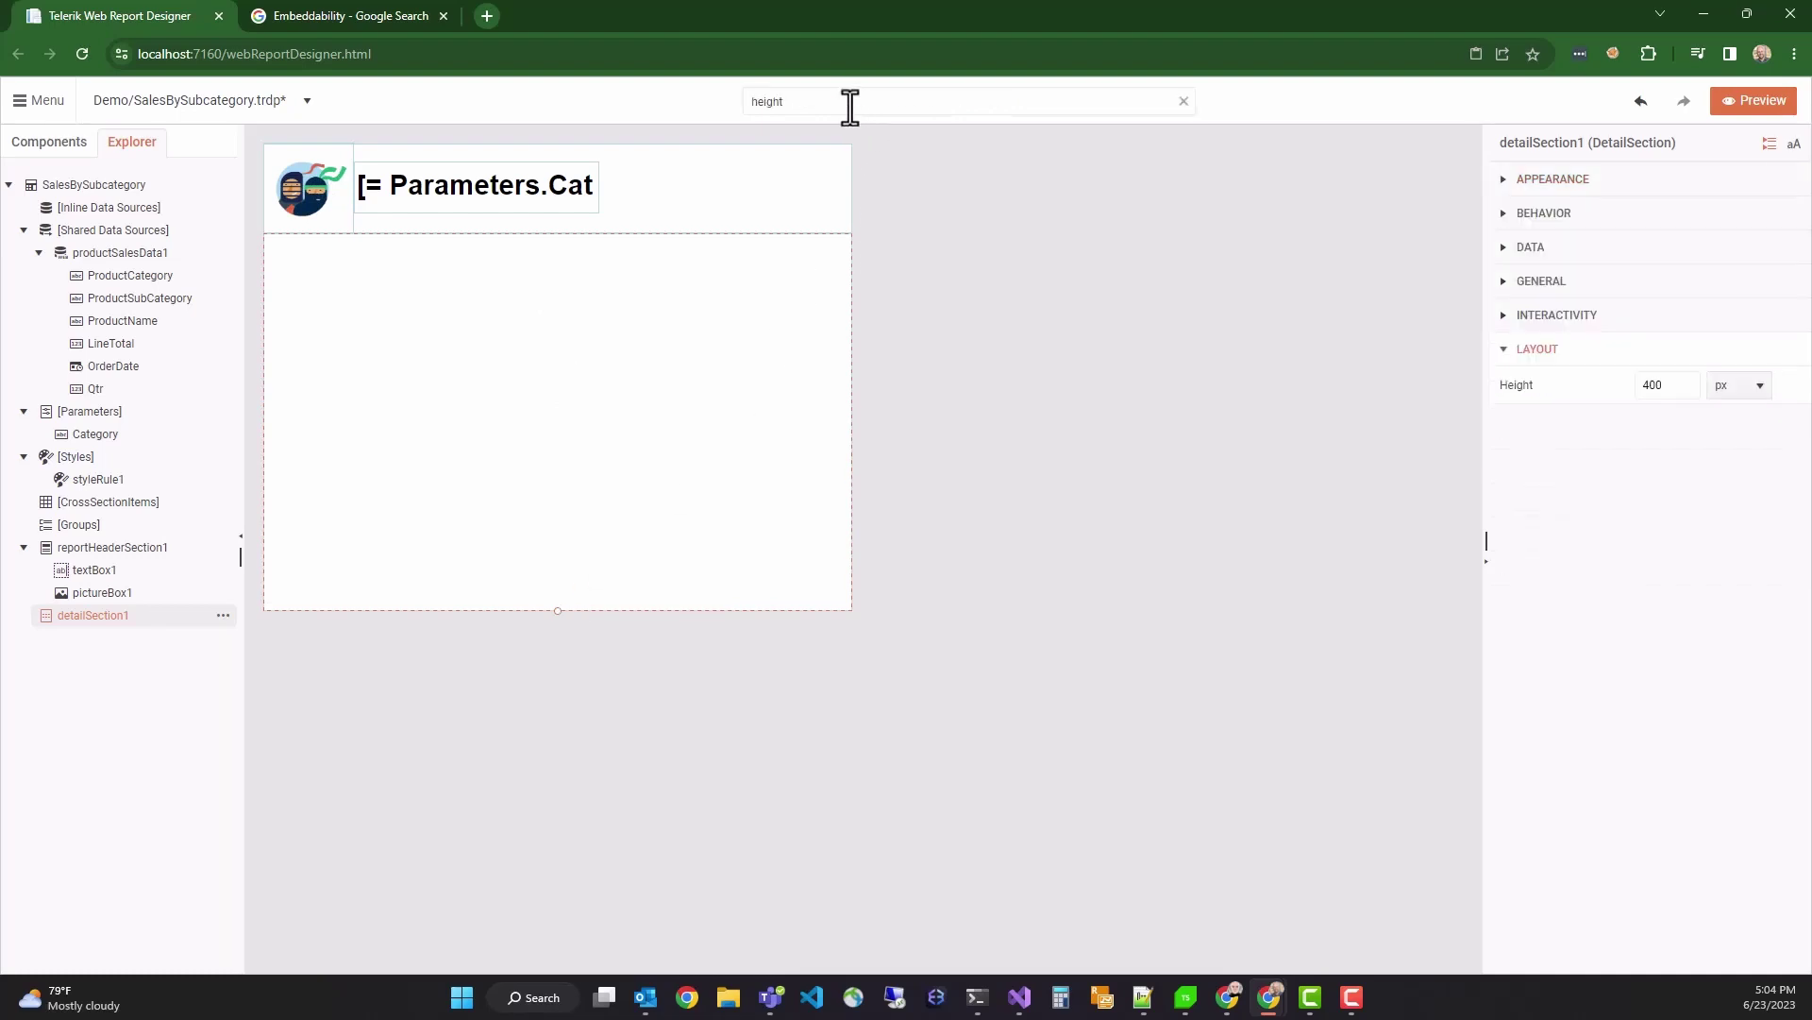
# - Start a pie chart in the detail section and choose productSalesData1 as its data source
pyautogui.doubleClick(849, 105)
pyautogui.write('pie')
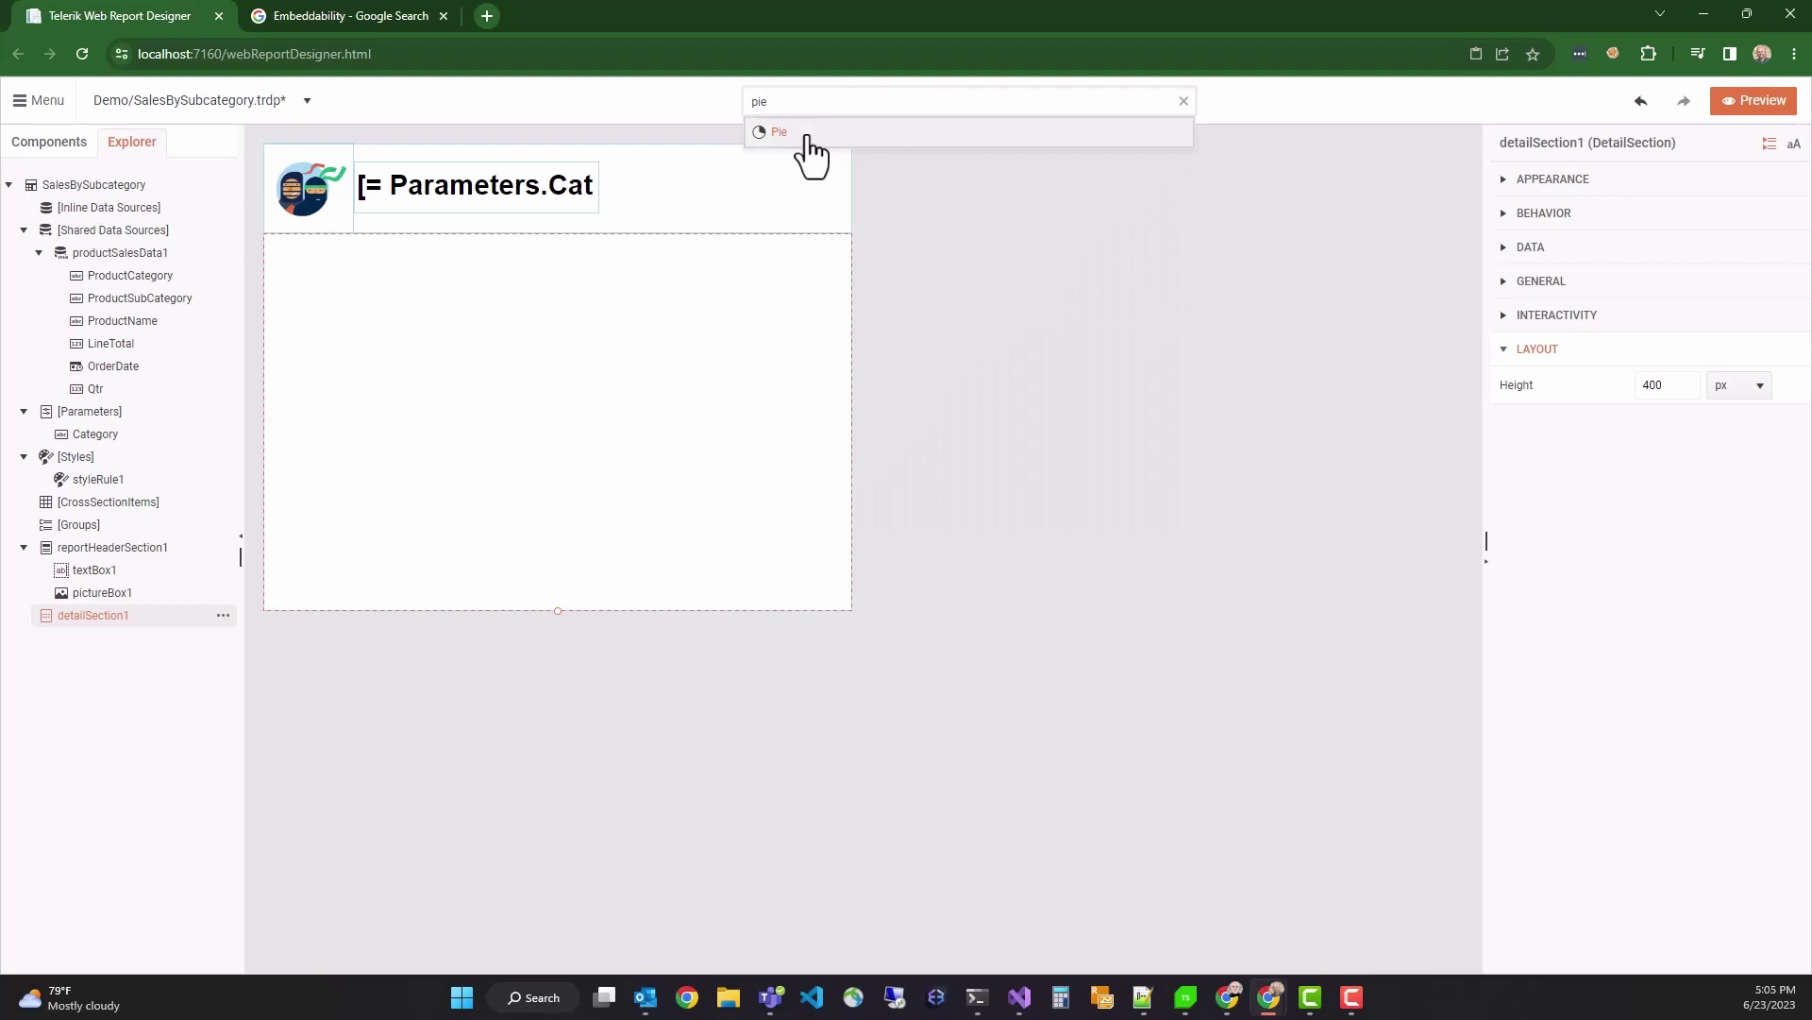
pyautogui.click(779, 132)
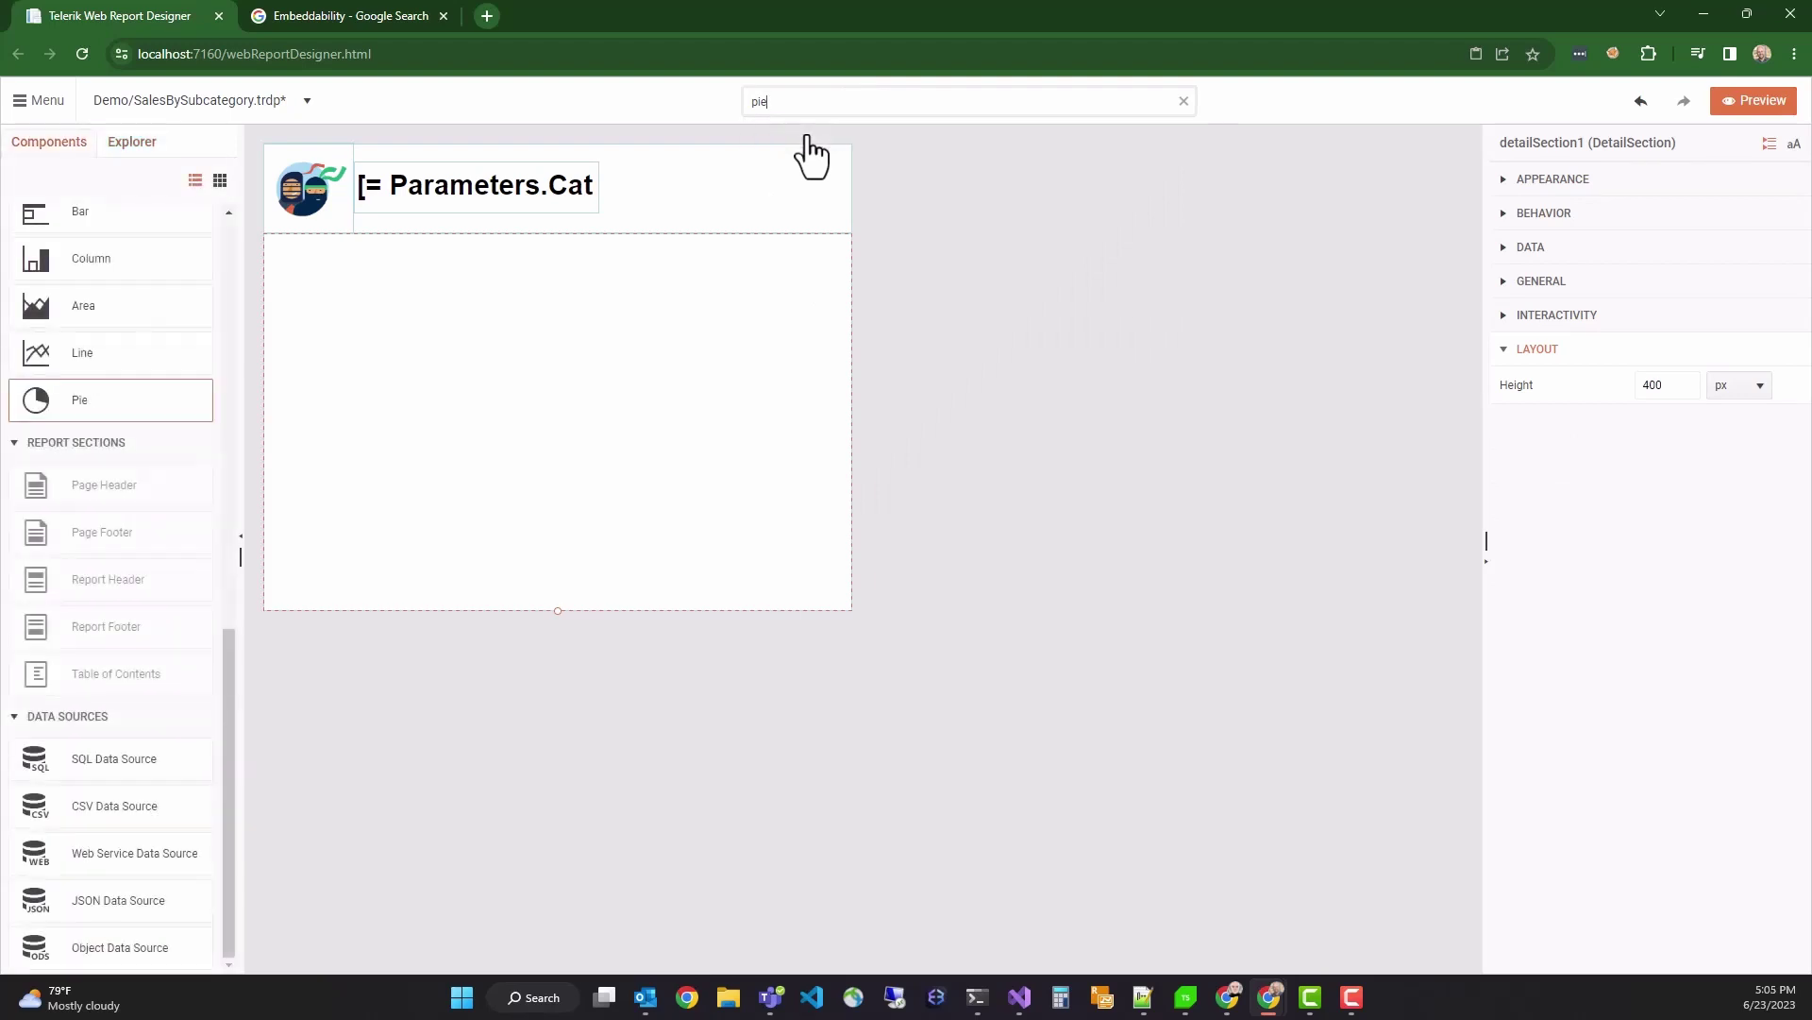
pyautogui.click(113, 412)
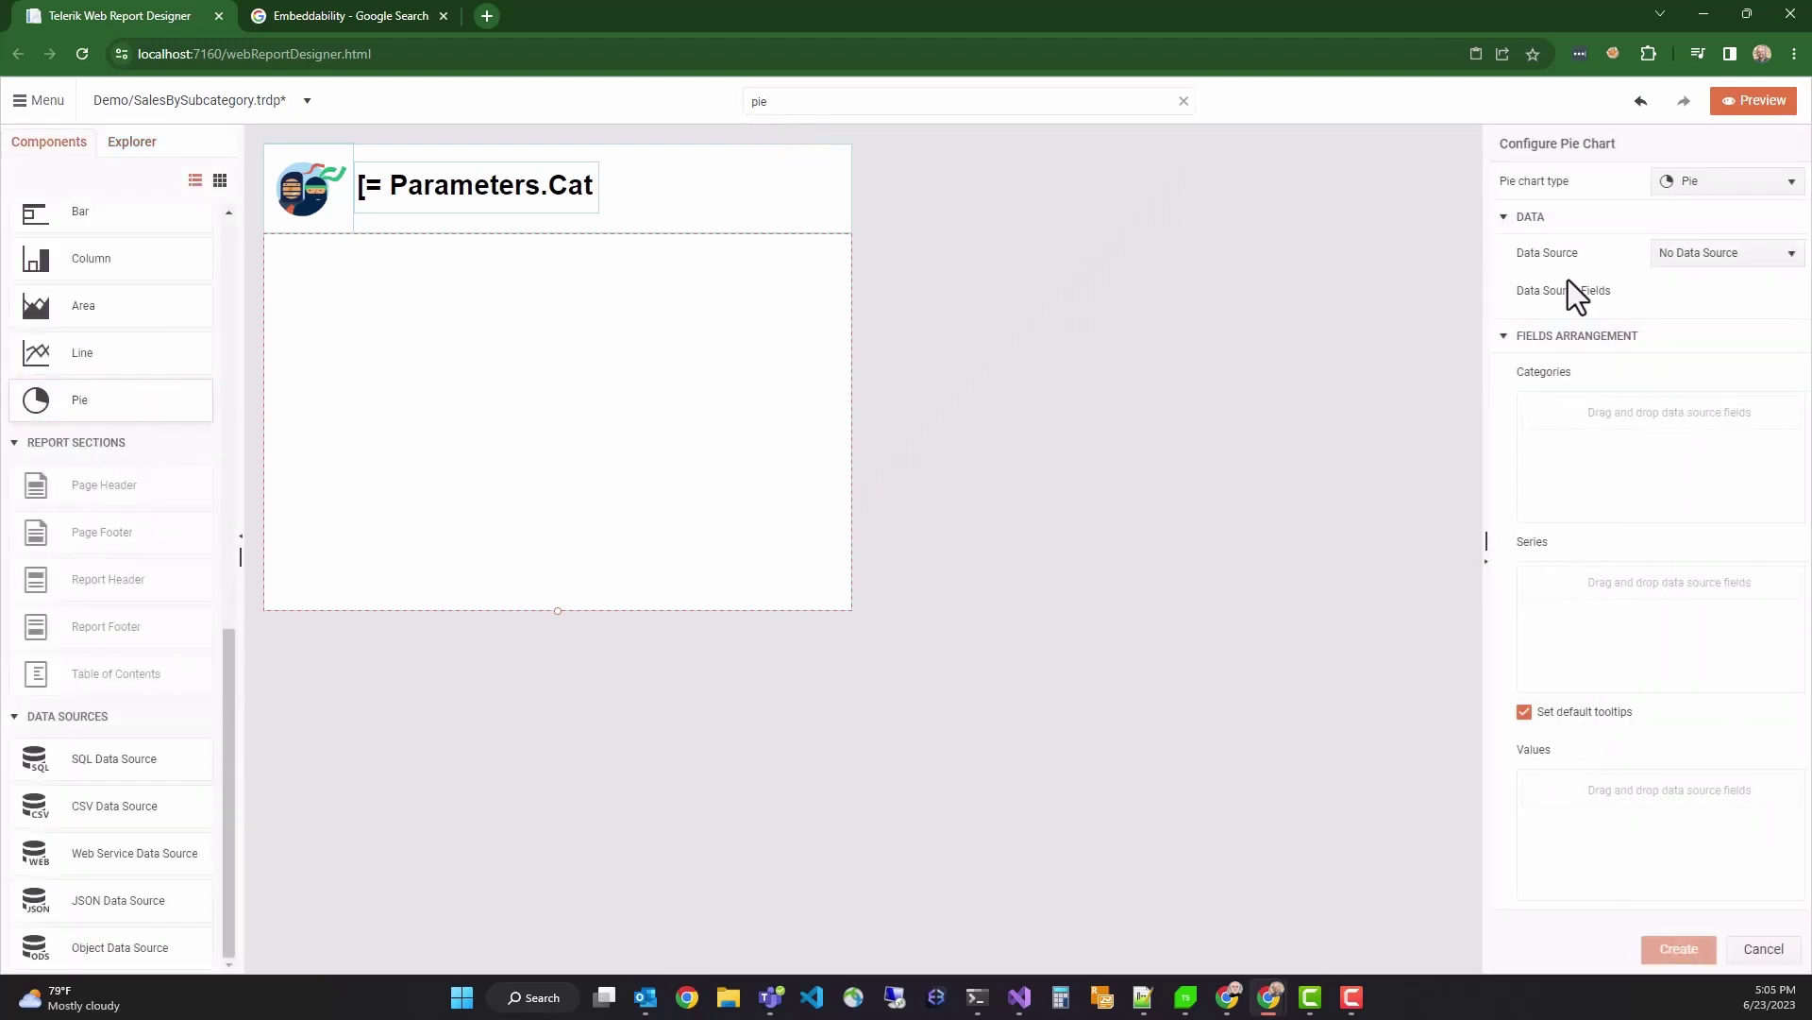
pyautogui.click(1684, 257)
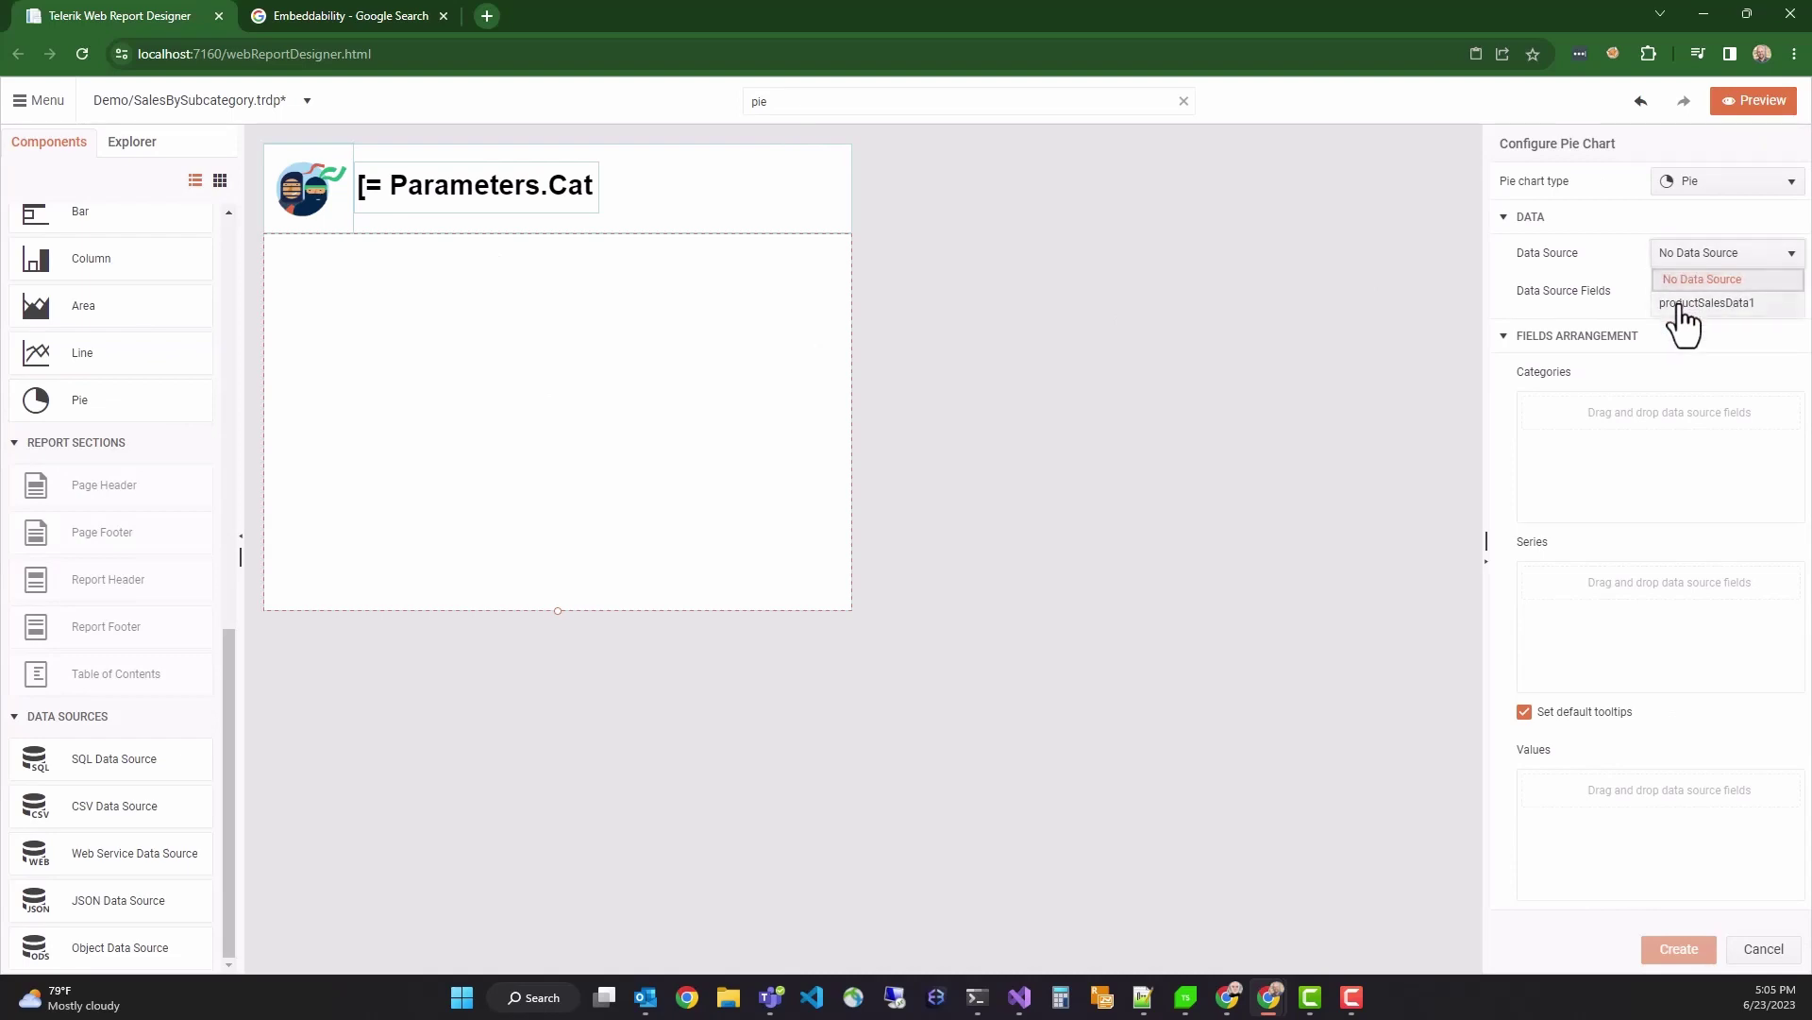
pyautogui.click(1681, 300)
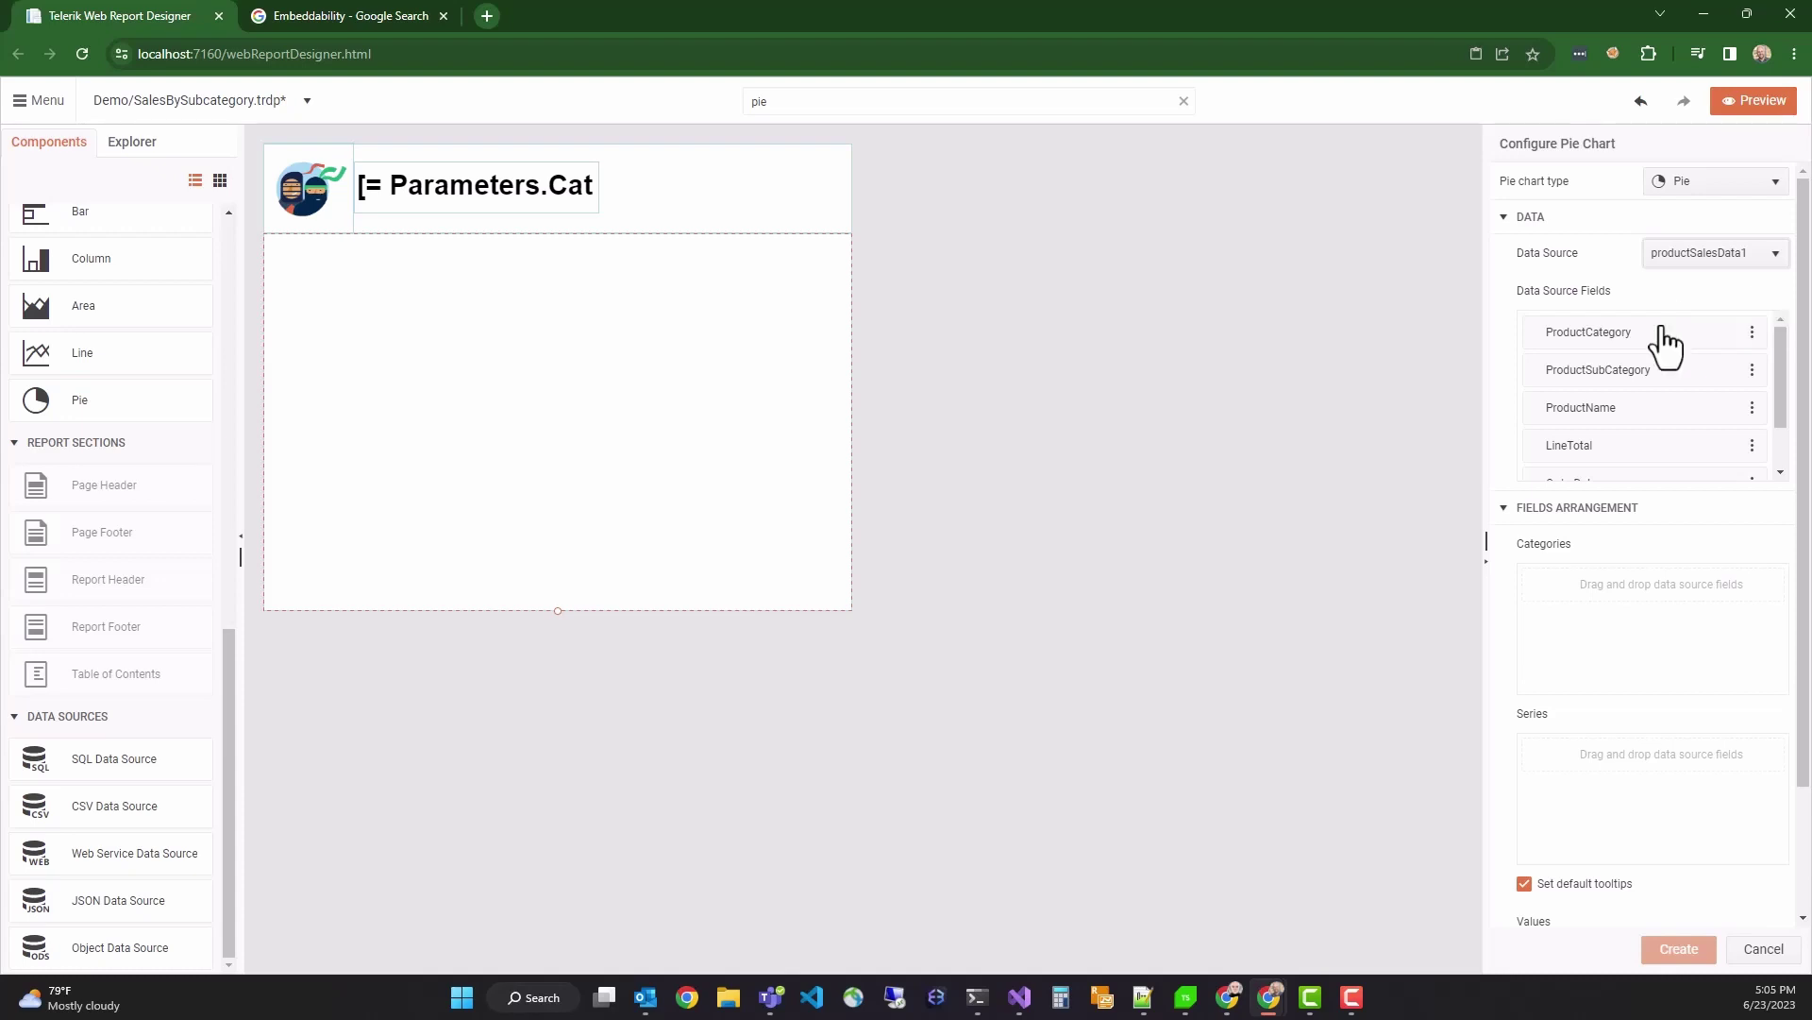
# - Assign ProductSubCategory to the pie chart's series and LineTotal to its values, and create the chart
pyautogui.moveTo(1620, 391); pyautogui.dragTo(1615, 822)
pyautogui.scroll(-2, 1611, 787)
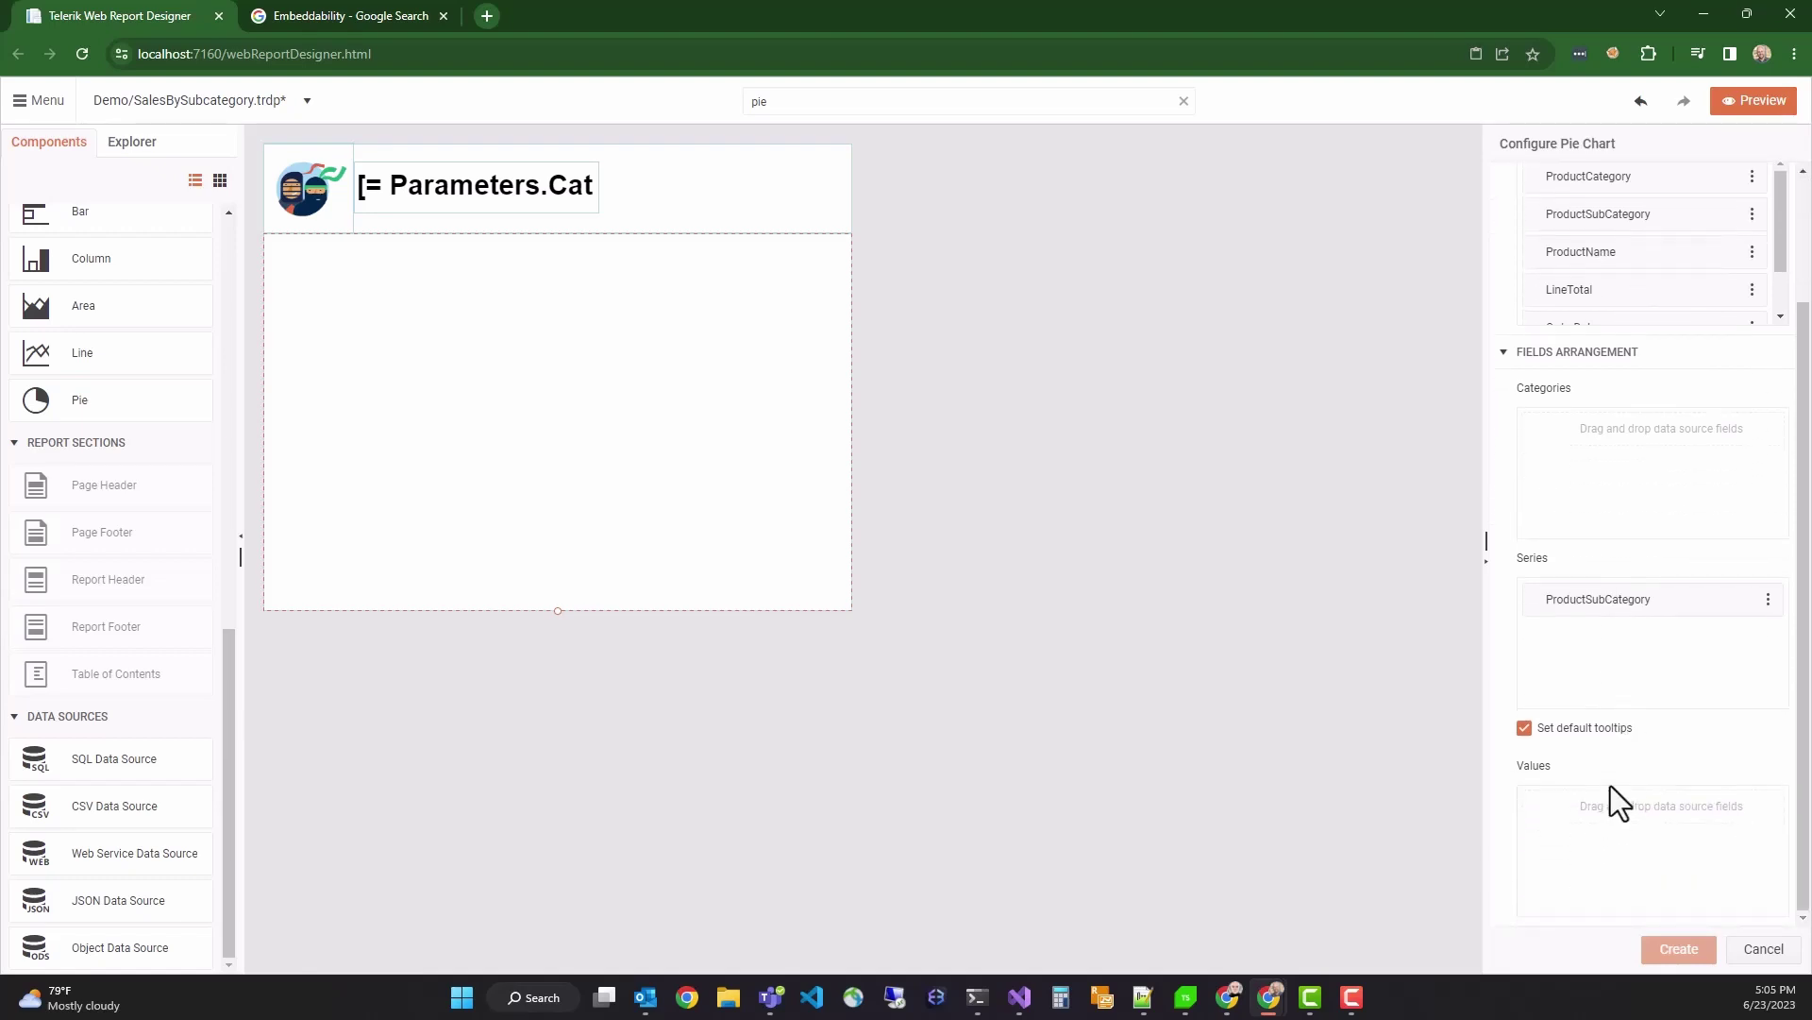
pyautogui.moveTo(1576, 311); pyautogui.dragTo(1600, 849)
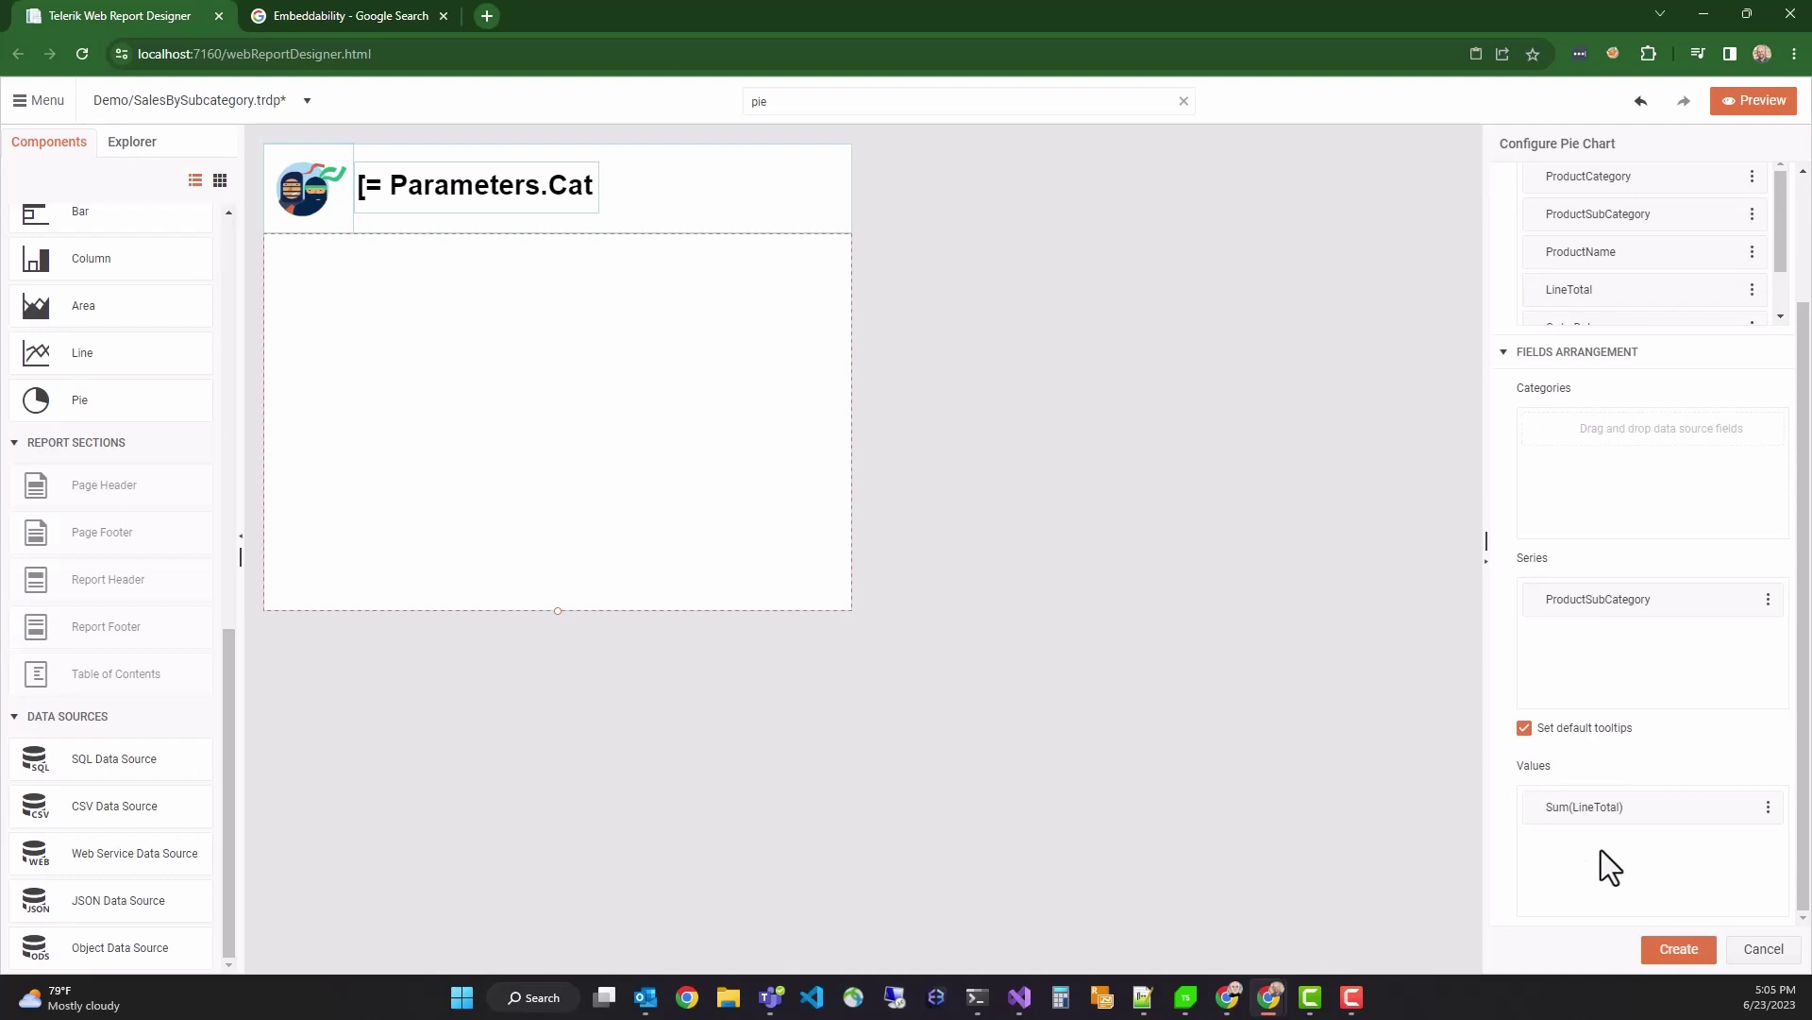
pyautogui.click(1679, 950)
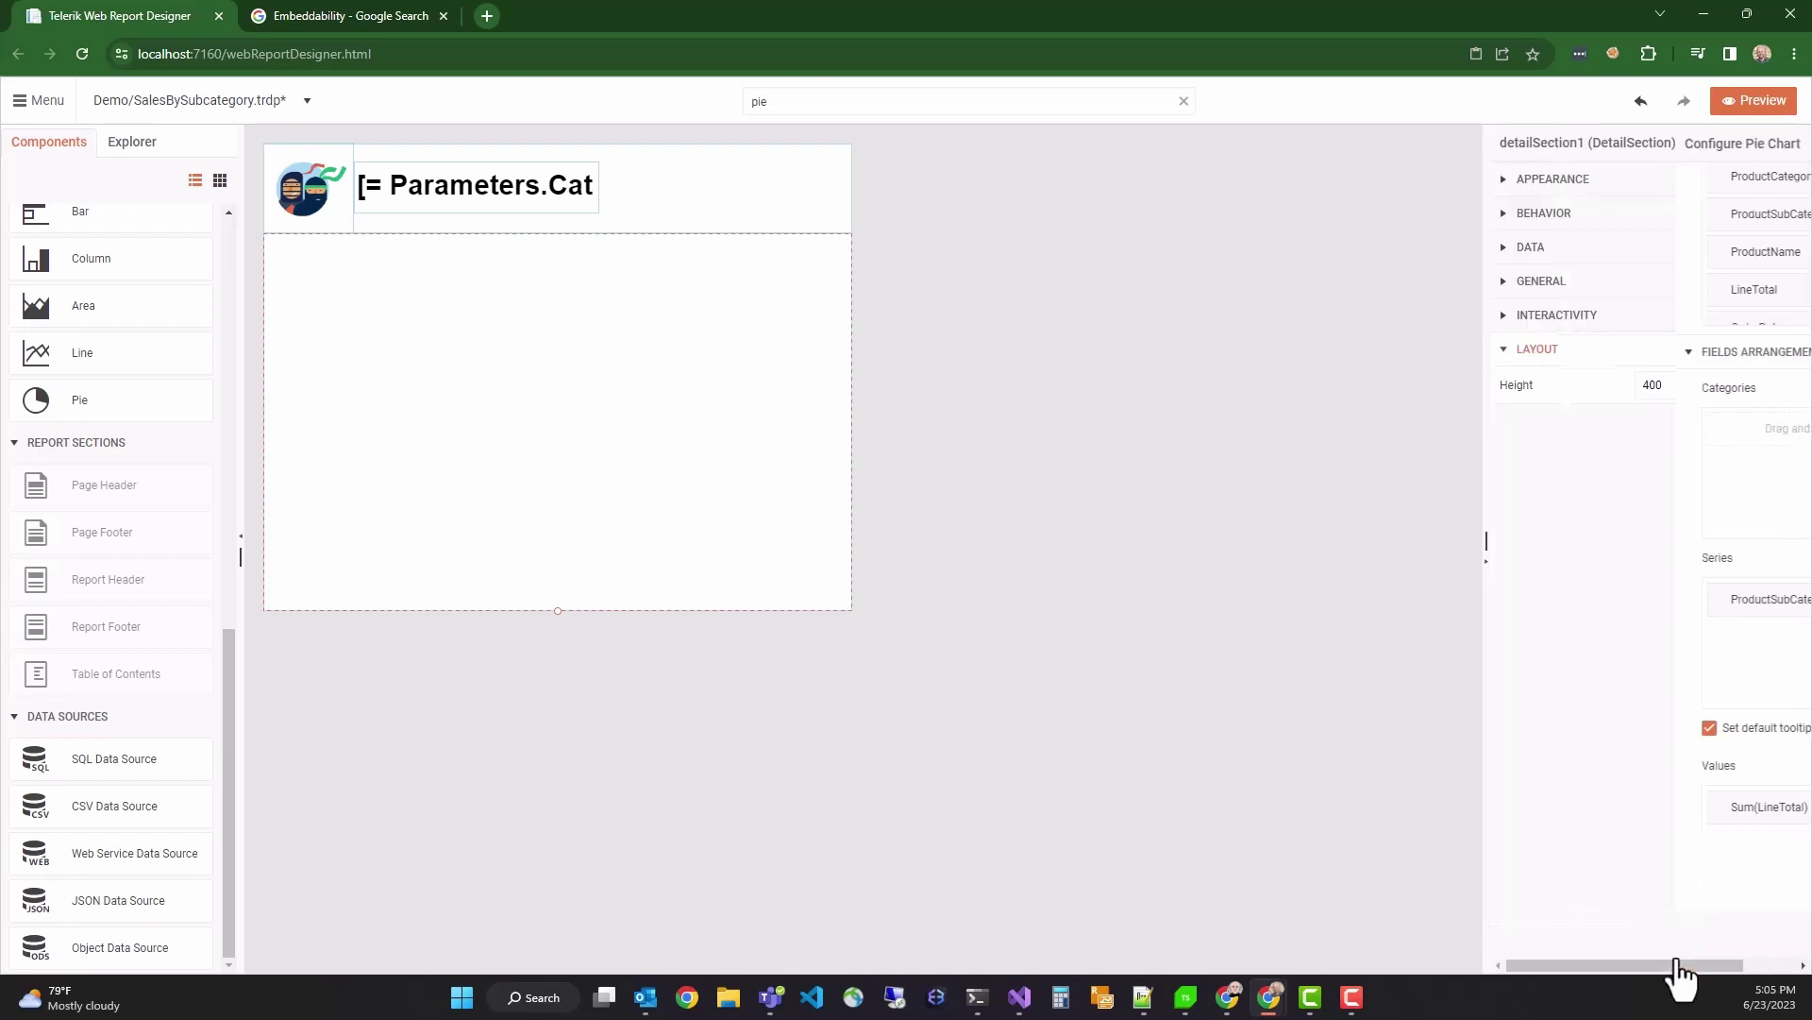
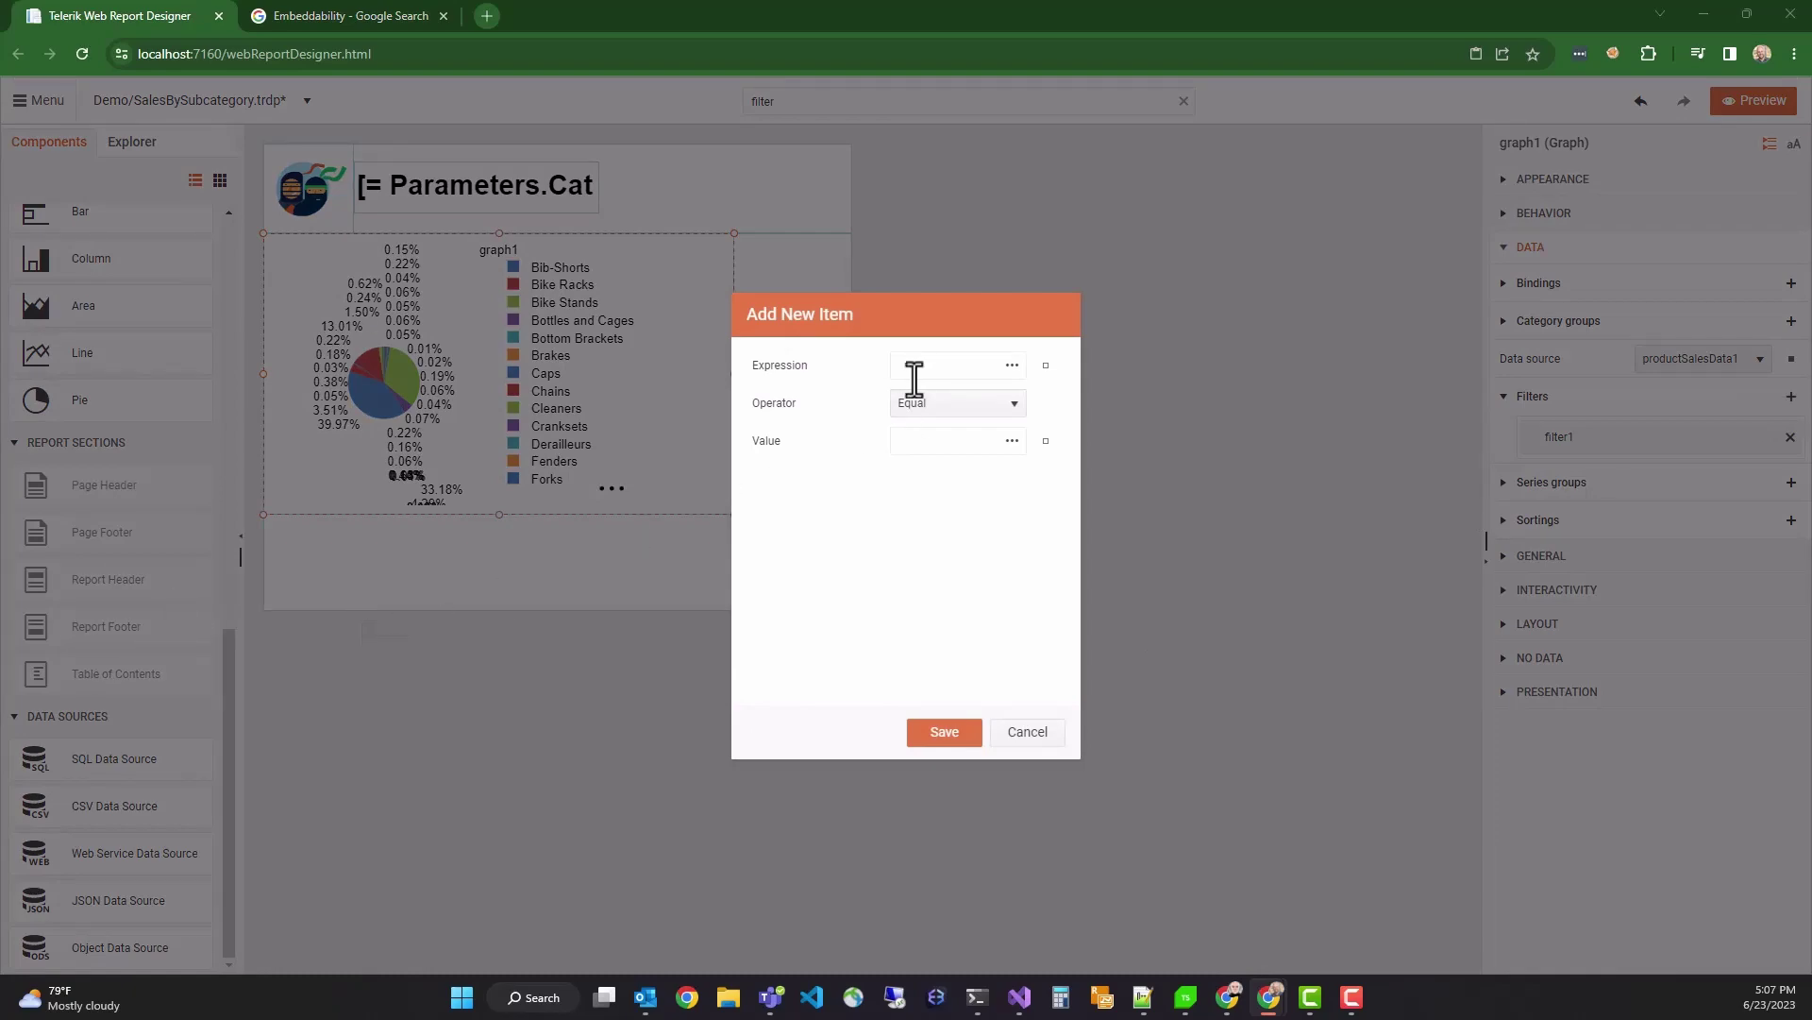
# - Set the expression of the graph's new filter to = Fields.ProductCategory
pyautogui.click(1012, 367)
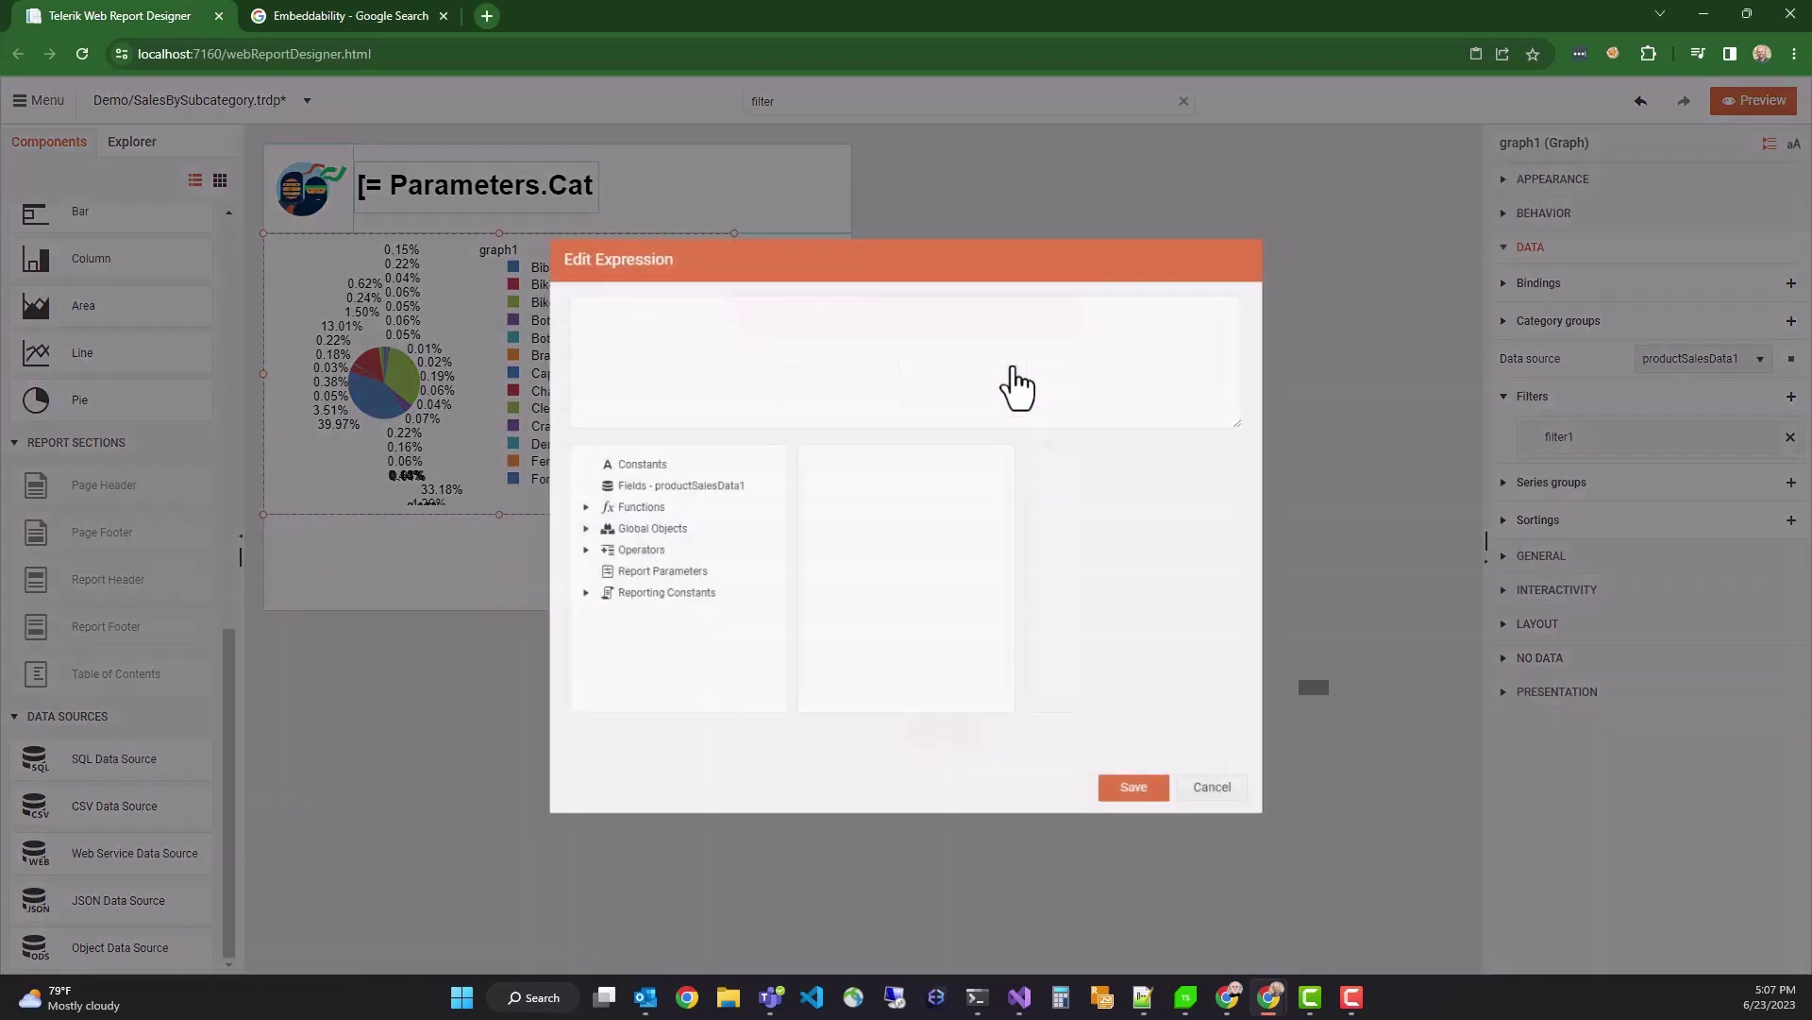
pyautogui.click(638, 484)
pyautogui.doubleClick(868, 463)
pyautogui.click(1123, 804)
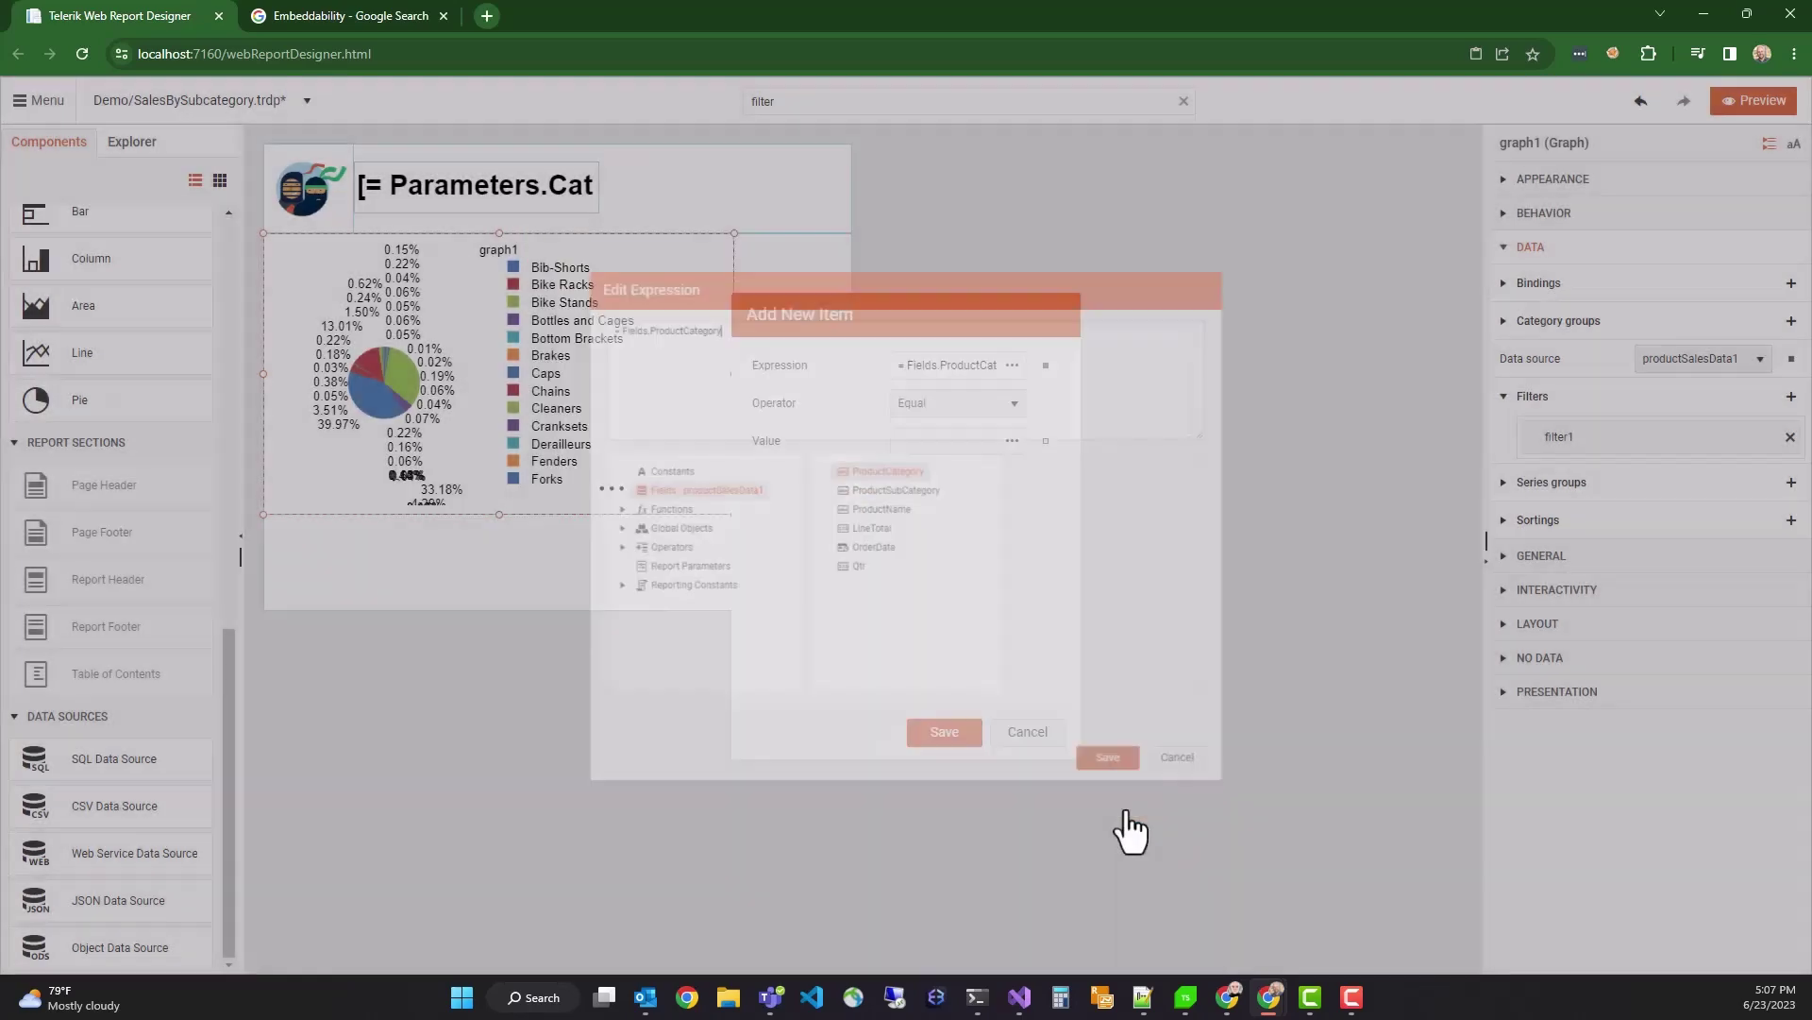
# - Set the filter's value to = Parameters.Category.Value and save the filter on the graph
pyautogui.click(926, 441)
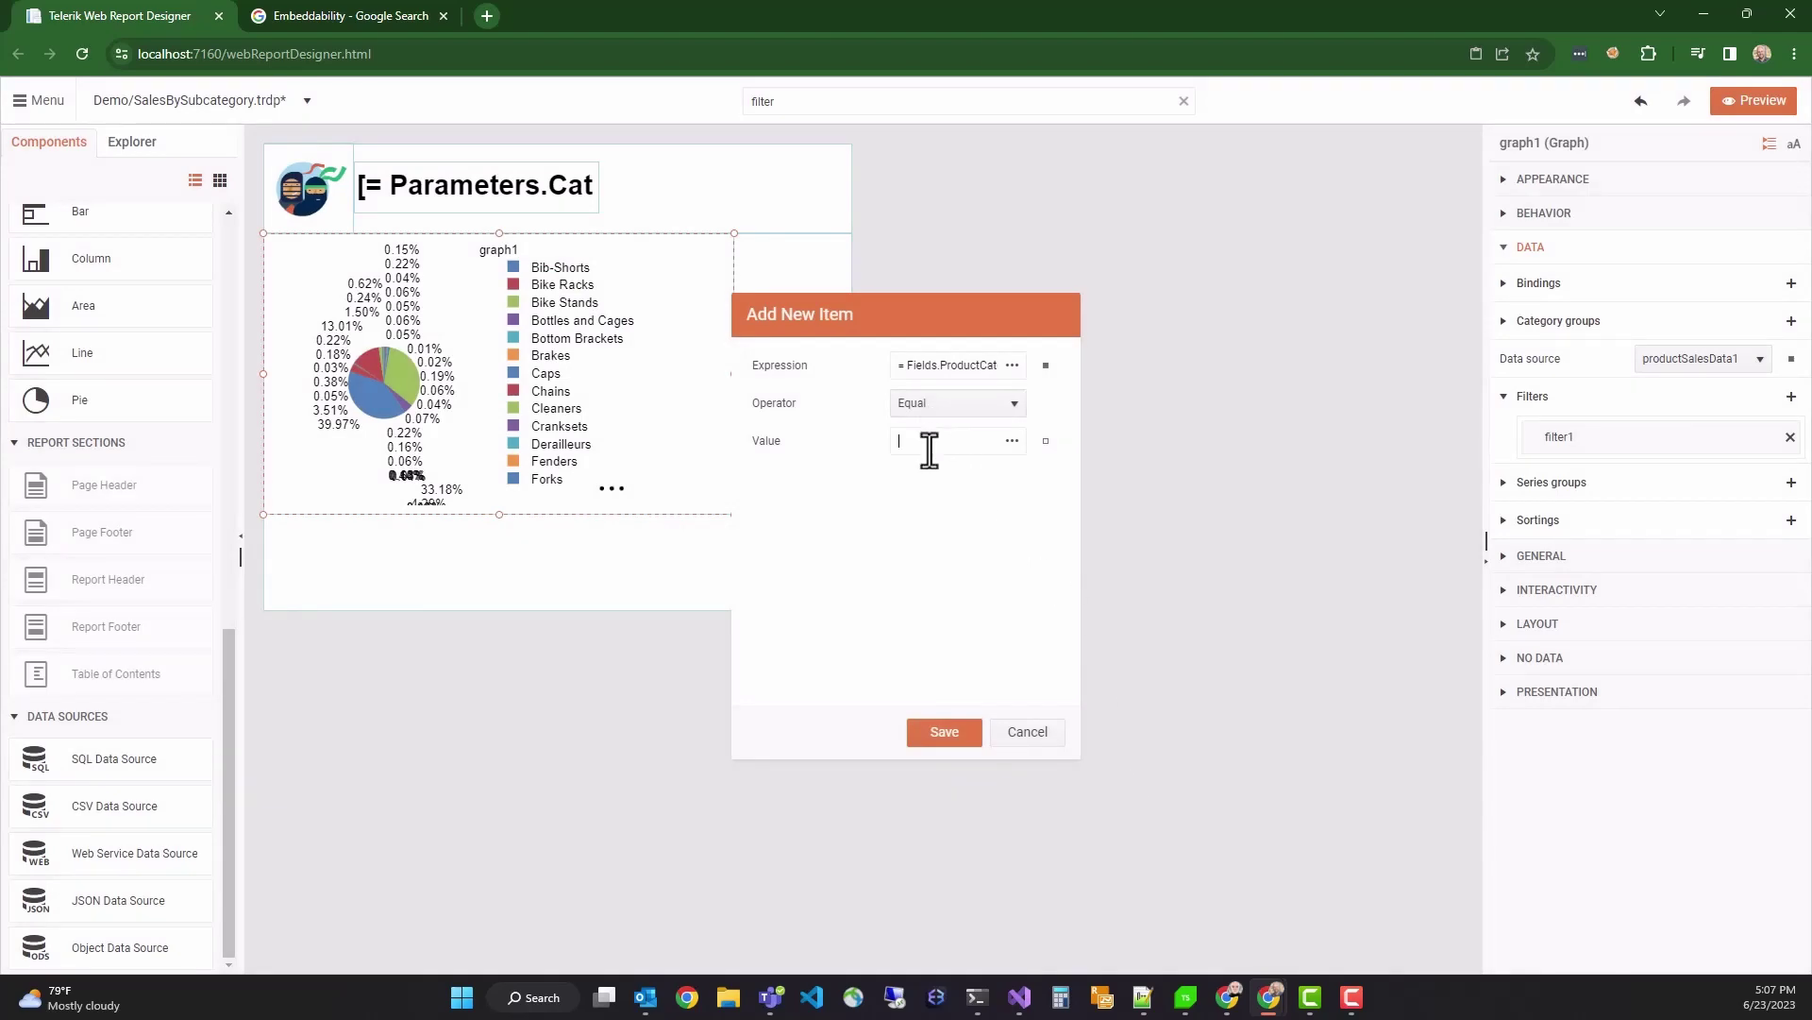
pyautogui.click(1012, 442)
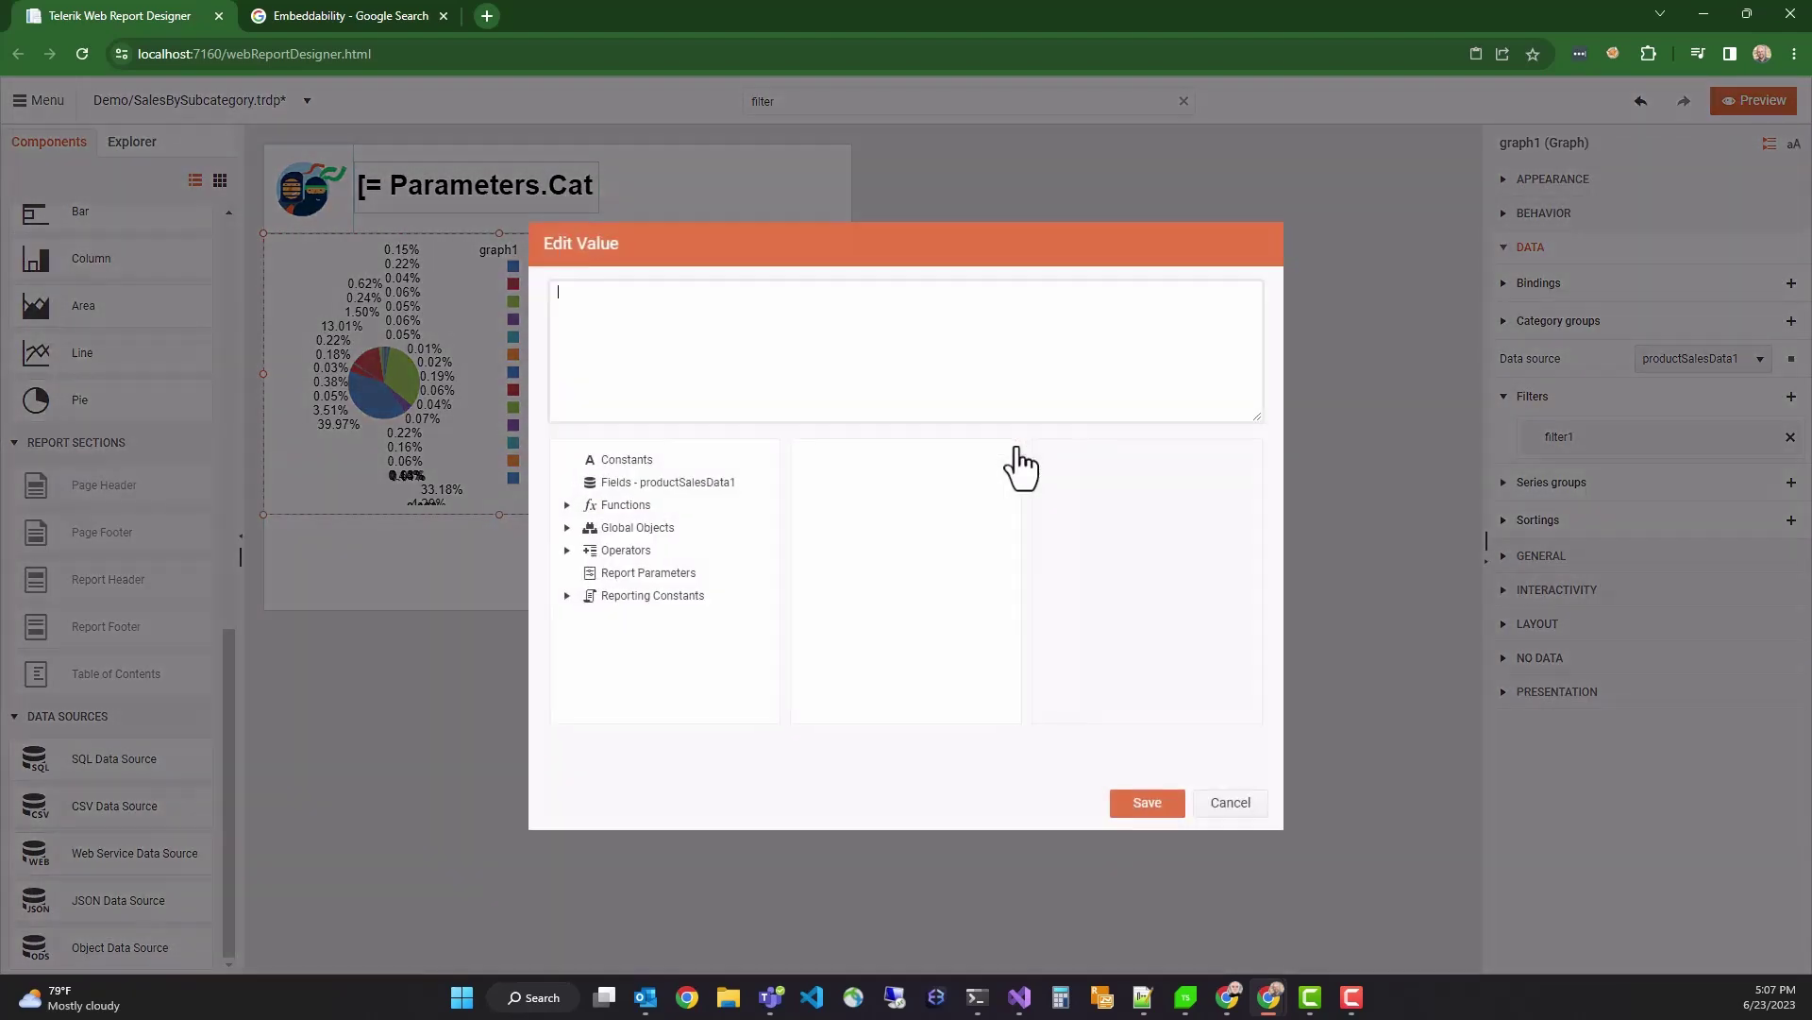
pyautogui.click(625, 572)
pyautogui.click(840, 461)
pyautogui.doubleClick(841, 463)
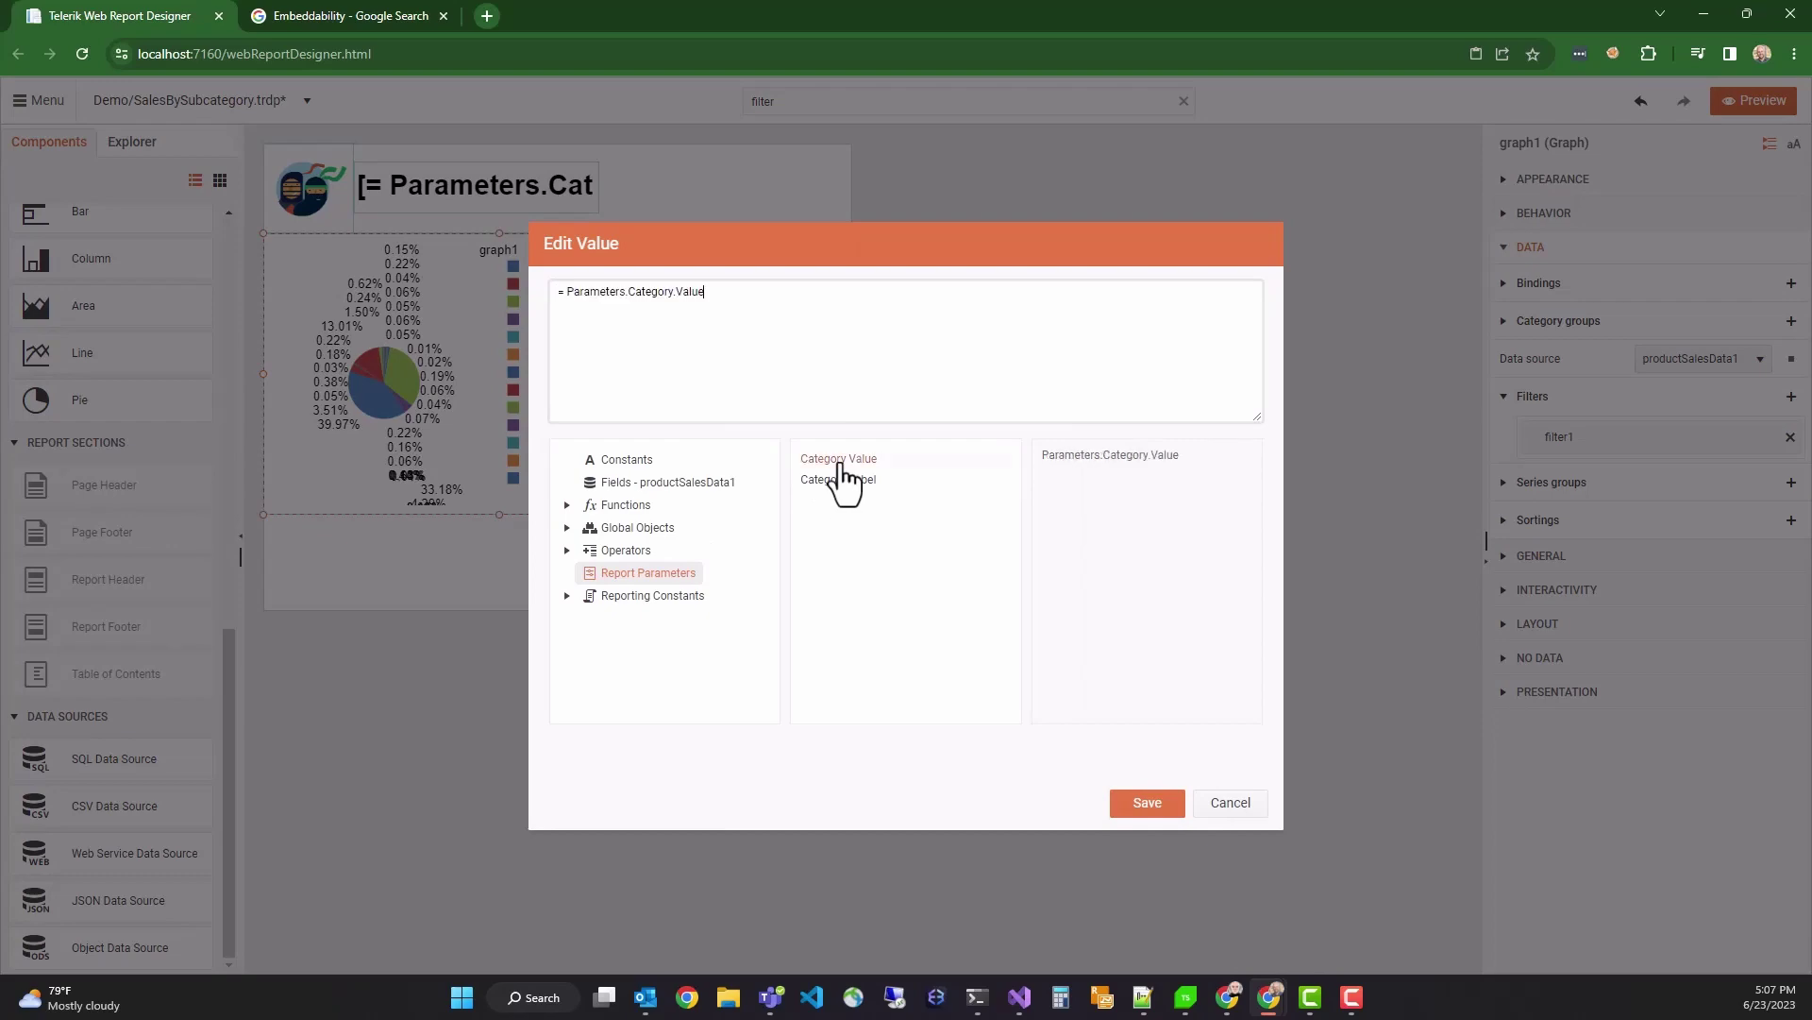
pyautogui.click(1168, 808)
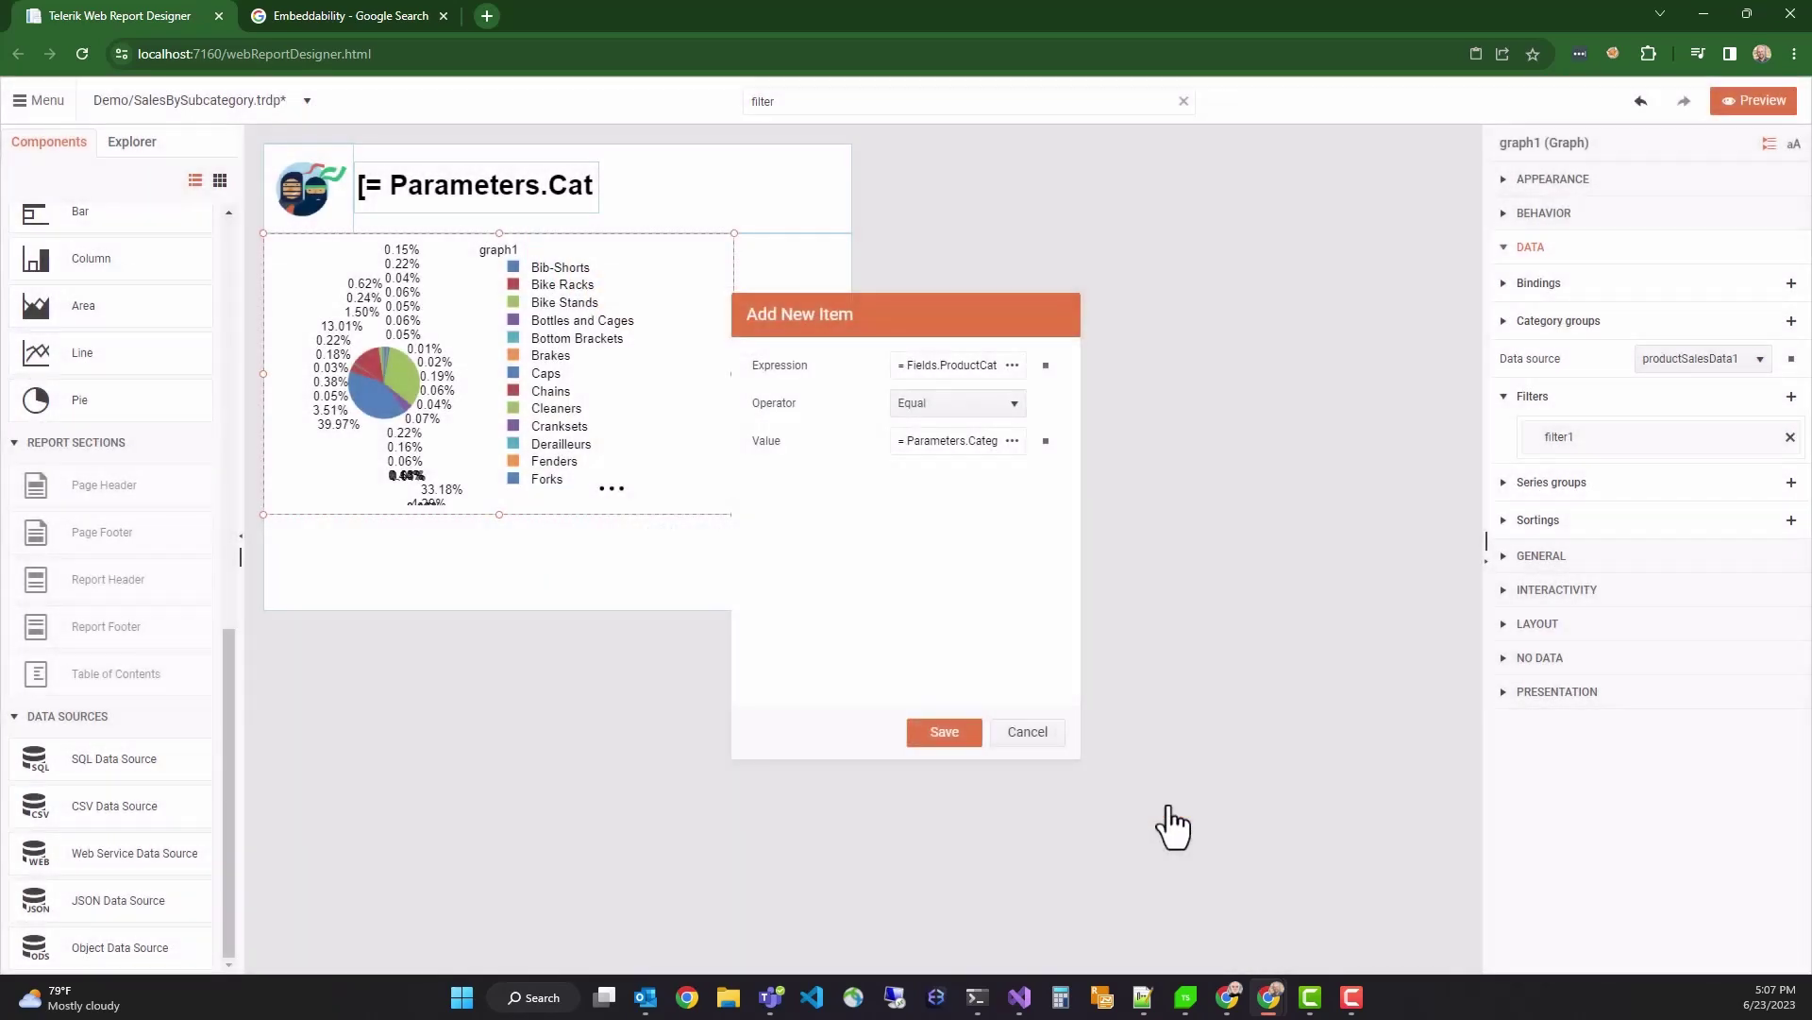
pyautogui.click(945, 734)
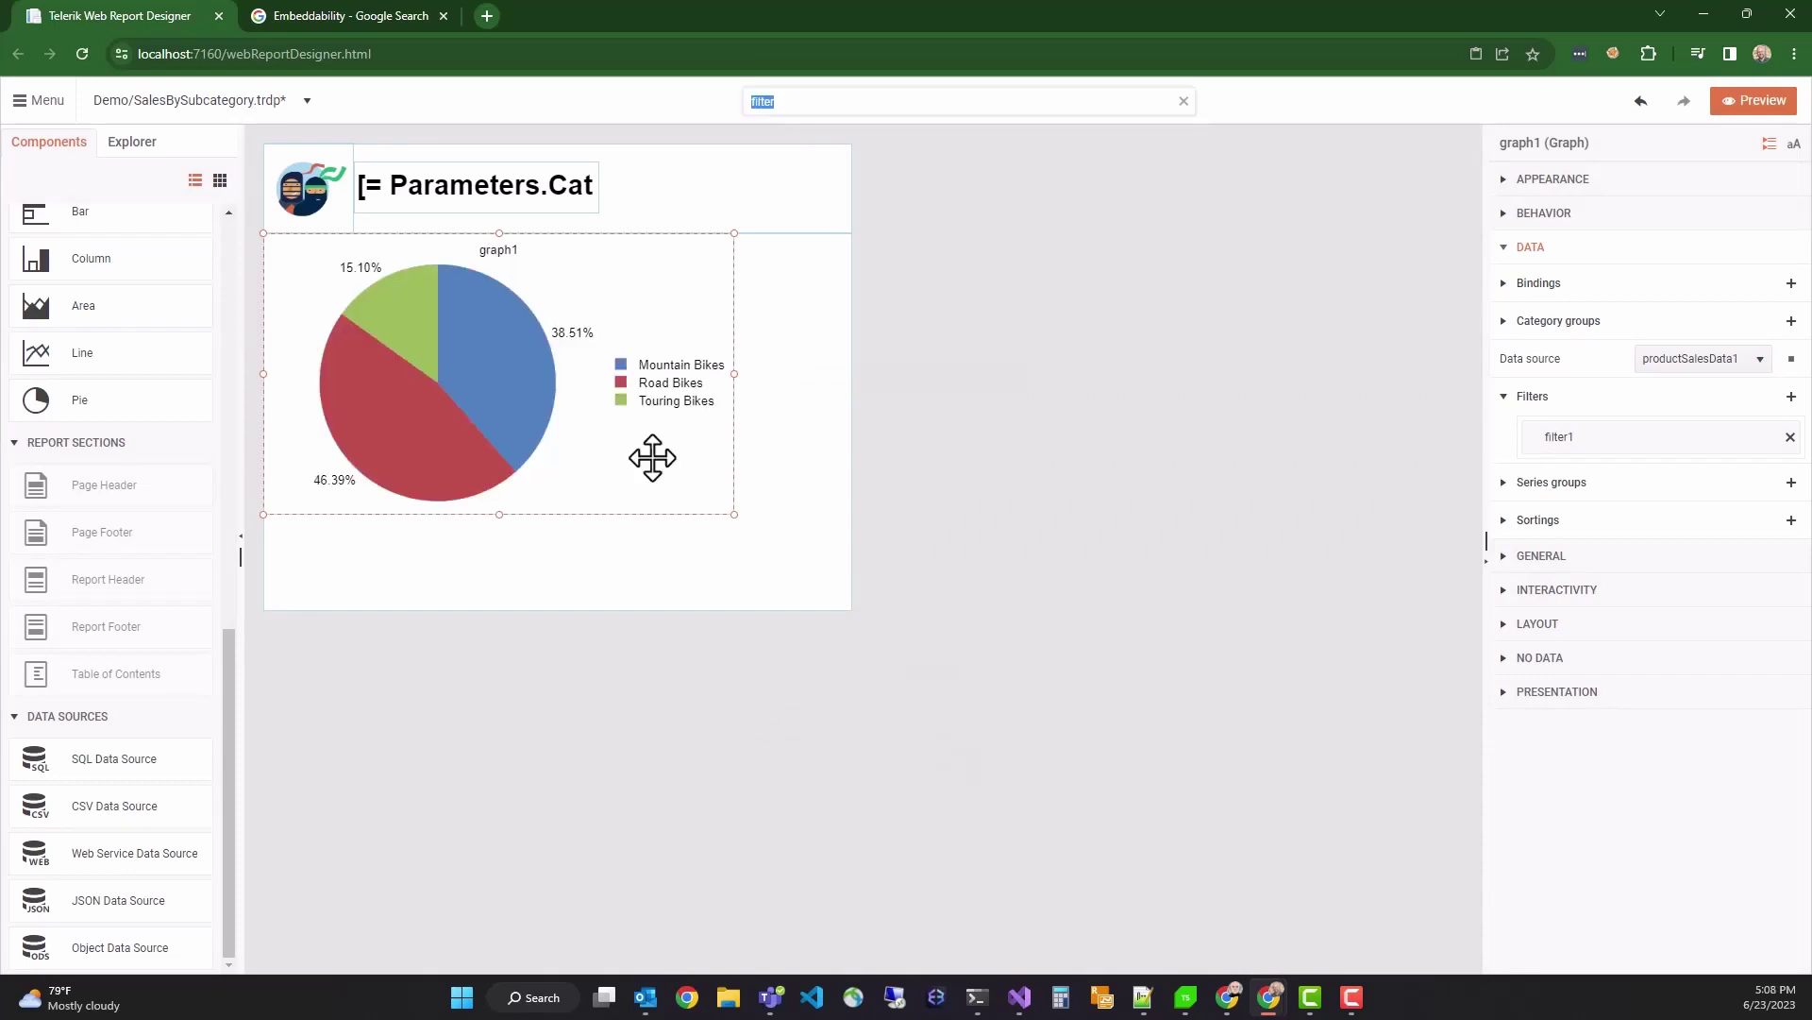
# - Hide the pie chart's title by making graphTitle1 not visible in its style, and save the title
pyautogui.click(826, 102)
pyautogui.write('Tit')
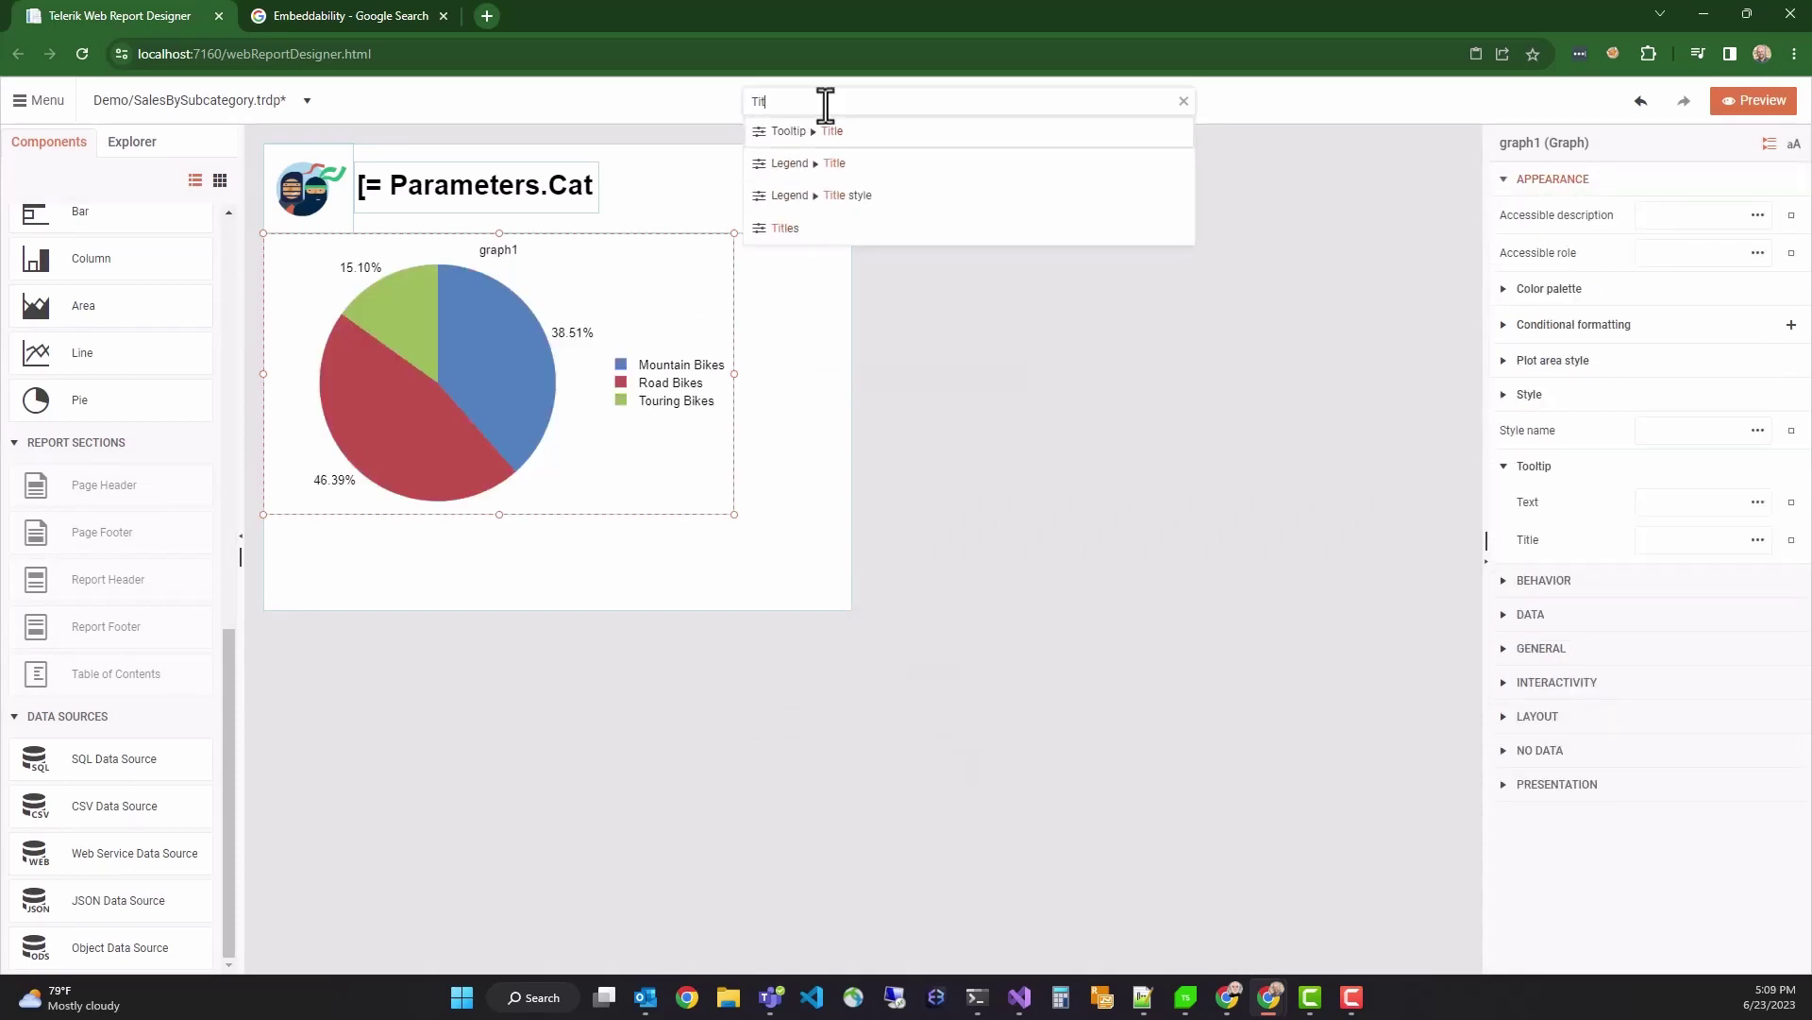
pyautogui.click(791, 230)
pyautogui.click(1573, 609)
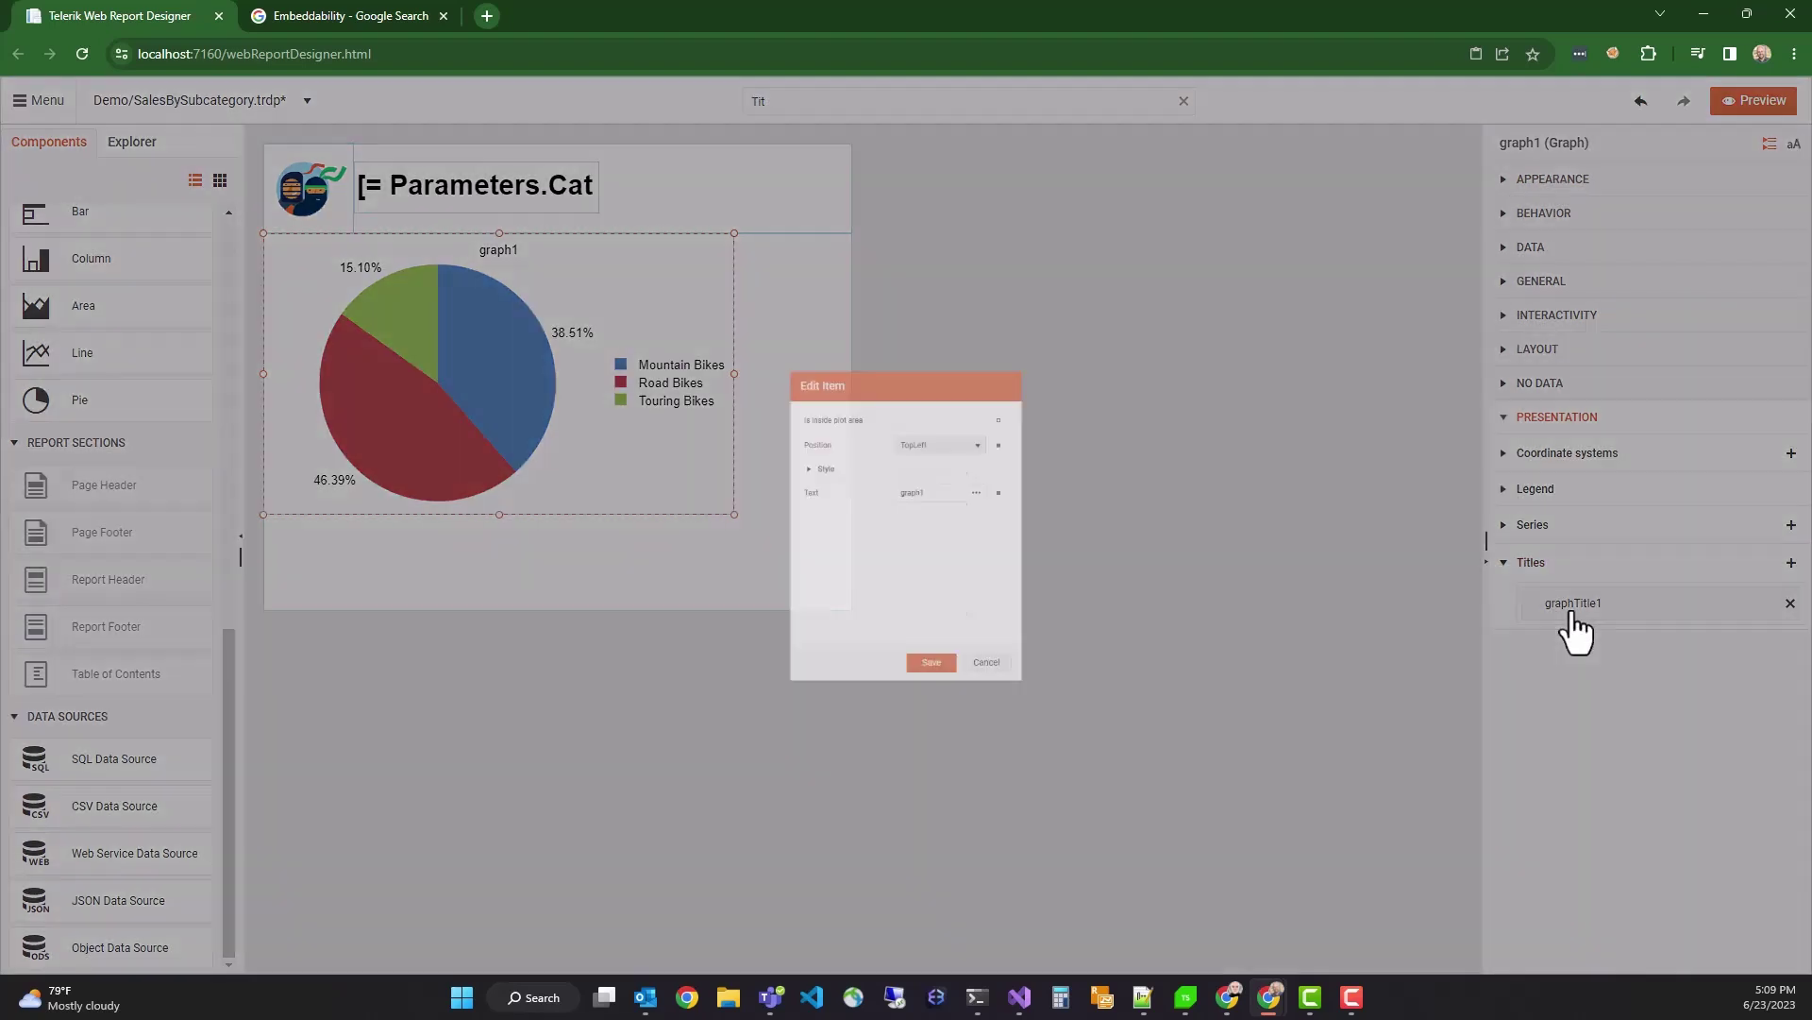
pyautogui.click(760, 440)
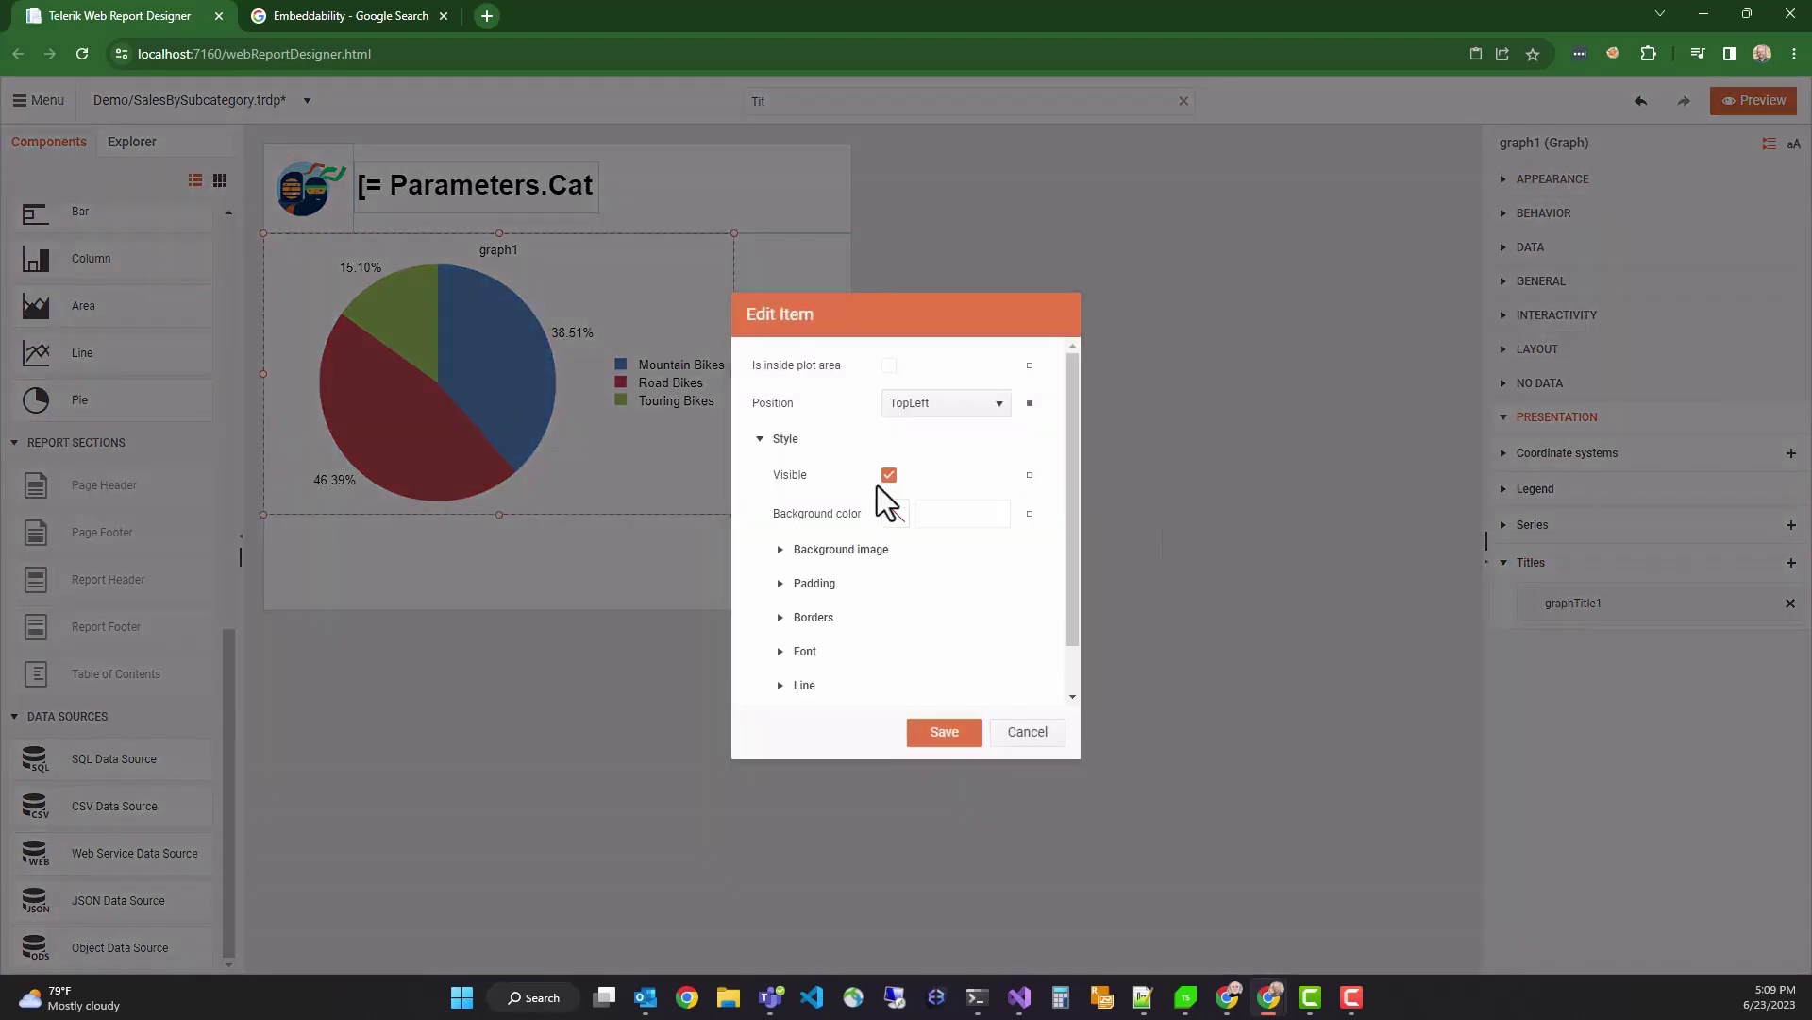
pyautogui.click(938, 742)
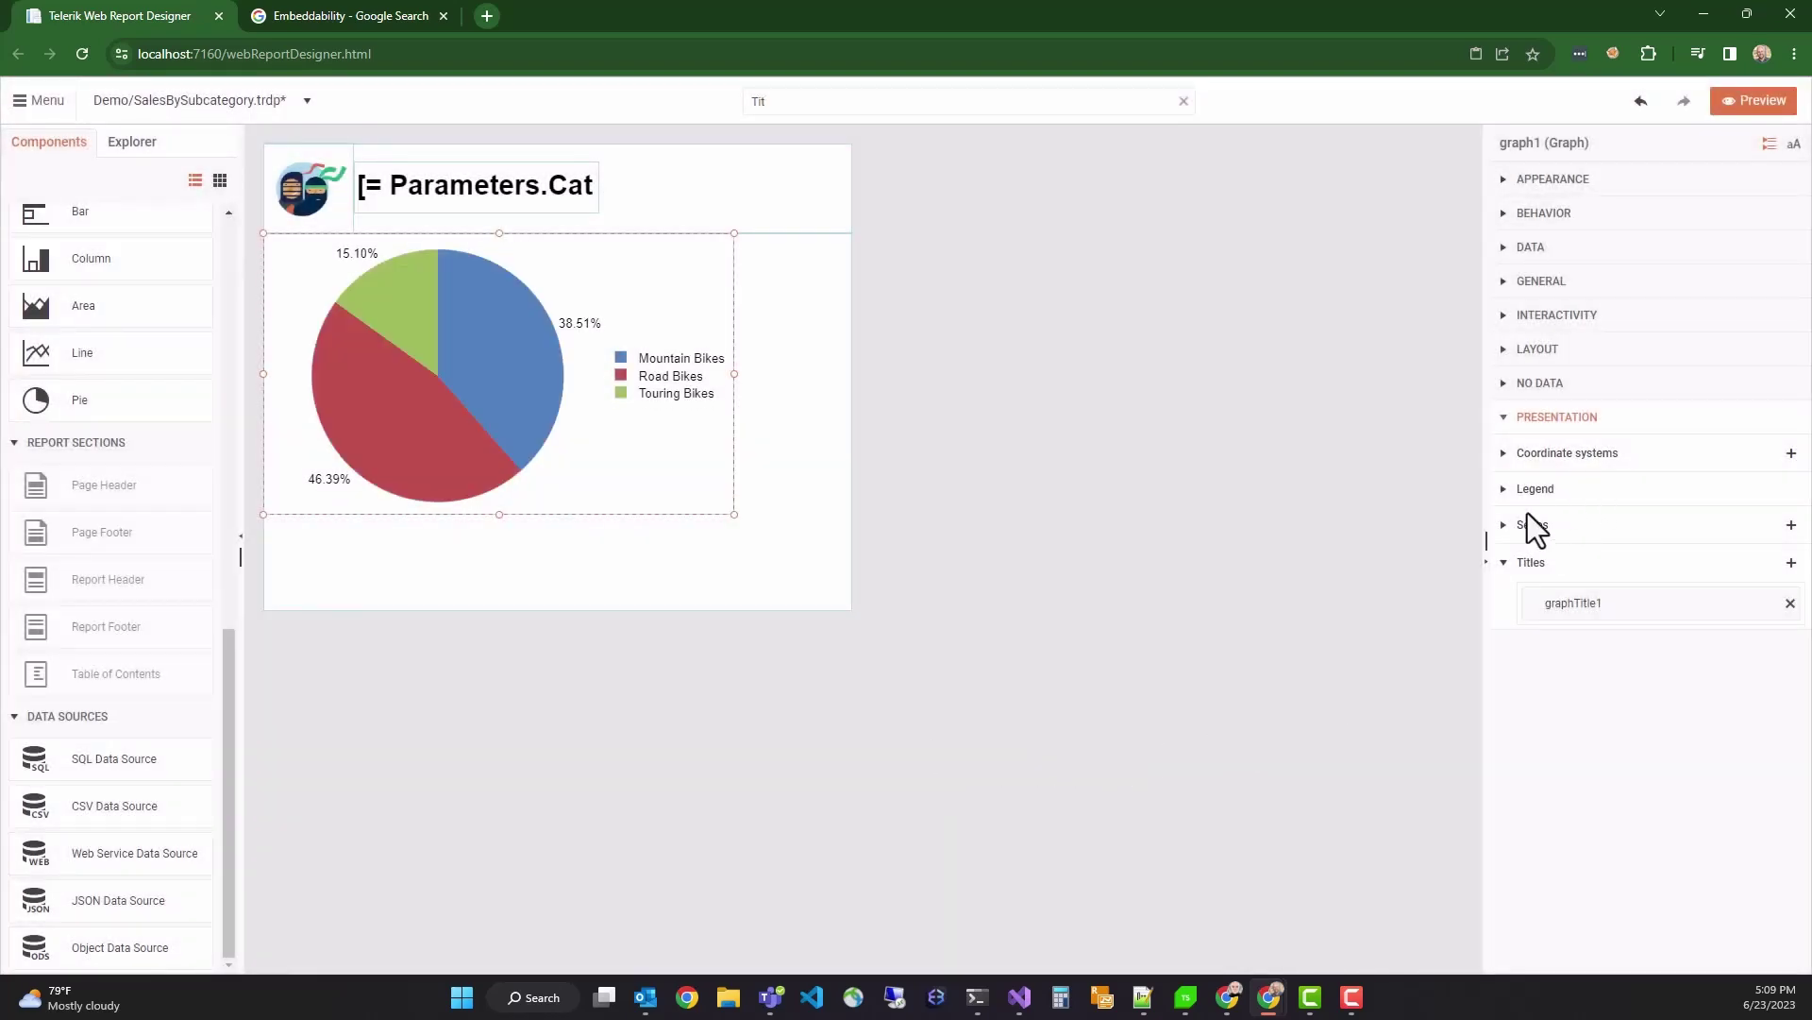
# - Make the data point label connectors visible in the style settings of the pie chart's series
pyautogui.click(1508, 527)
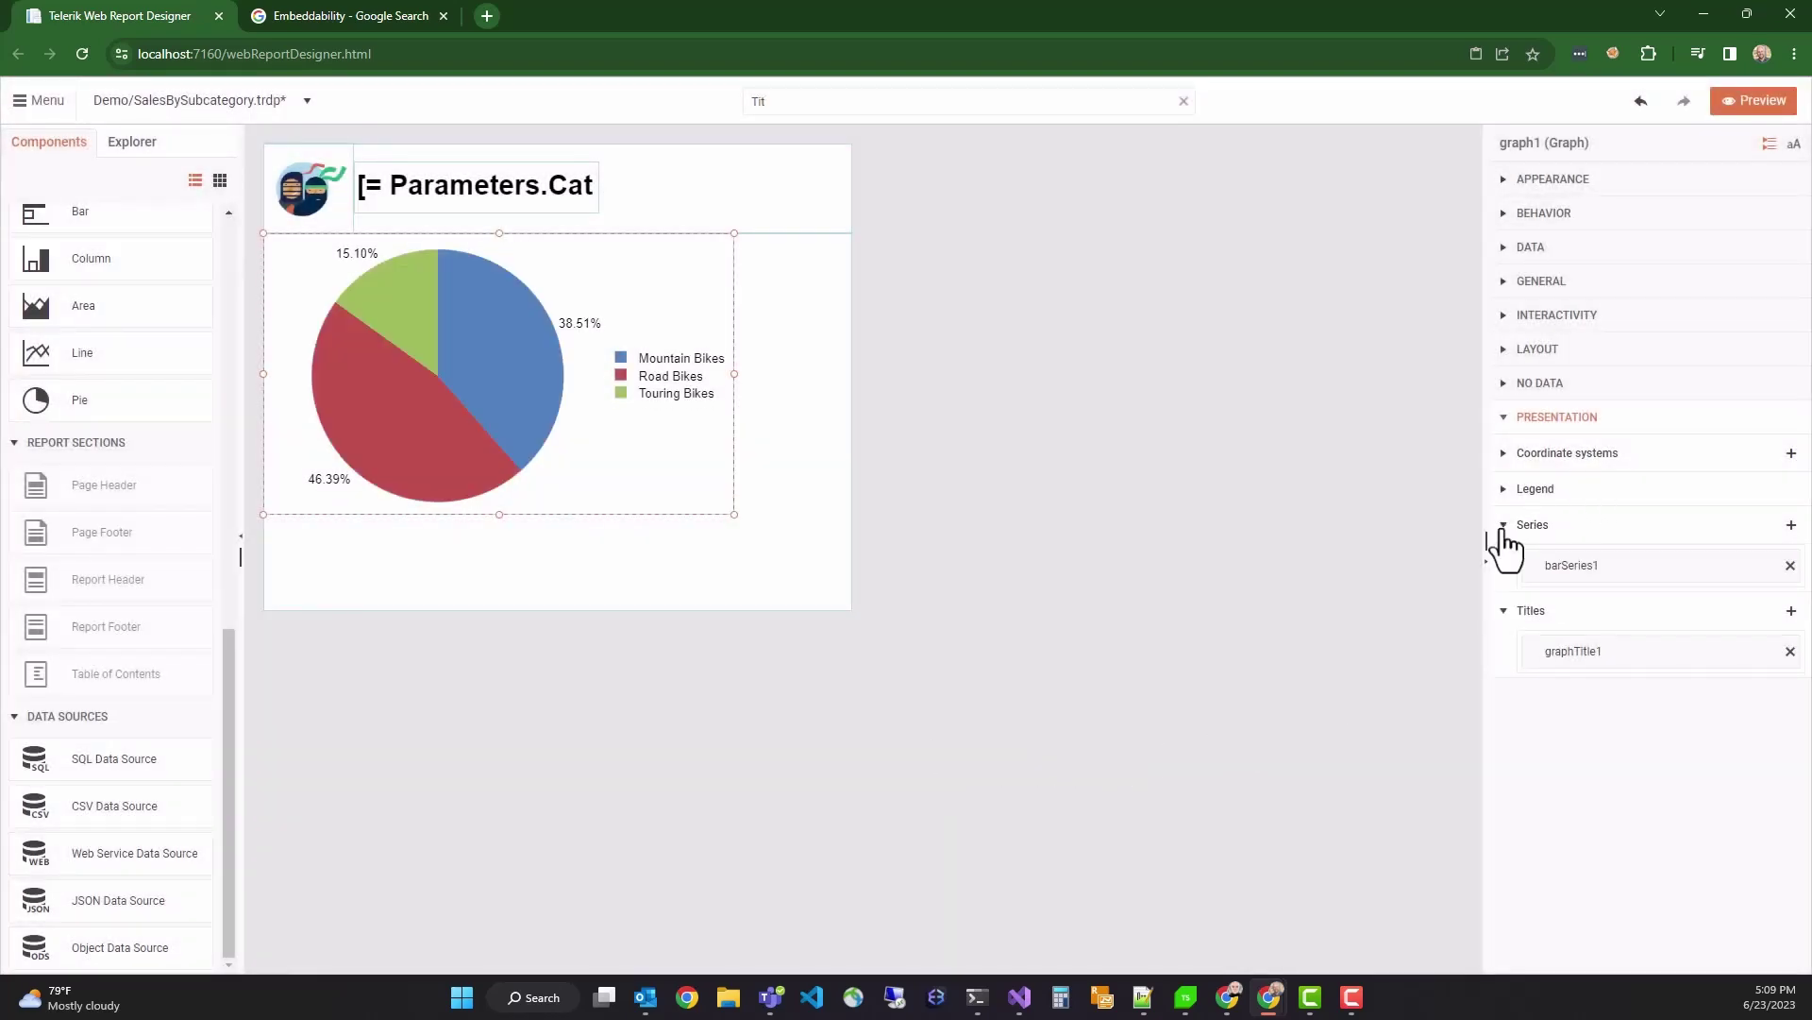
pyautogui.click(1595, 572)
pyautogui.scroll(-2, 1006, 538)
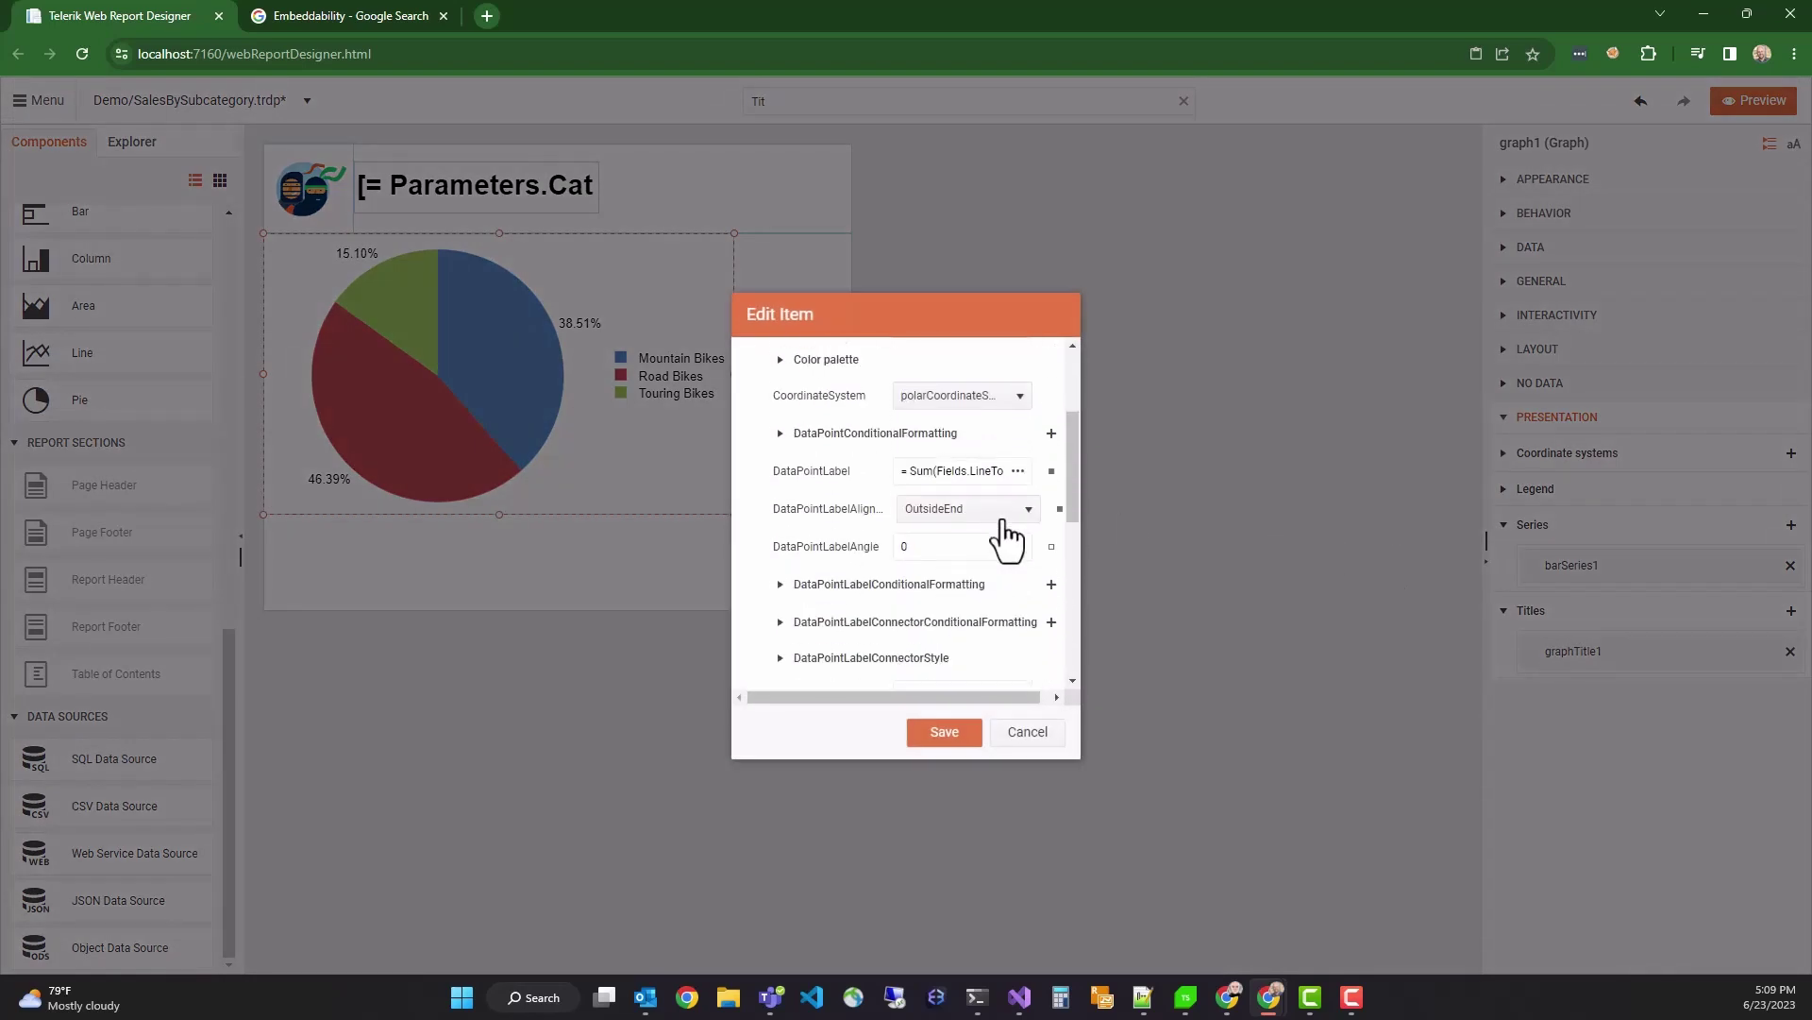
pyautogui.scroll(-1, 1006, 538)
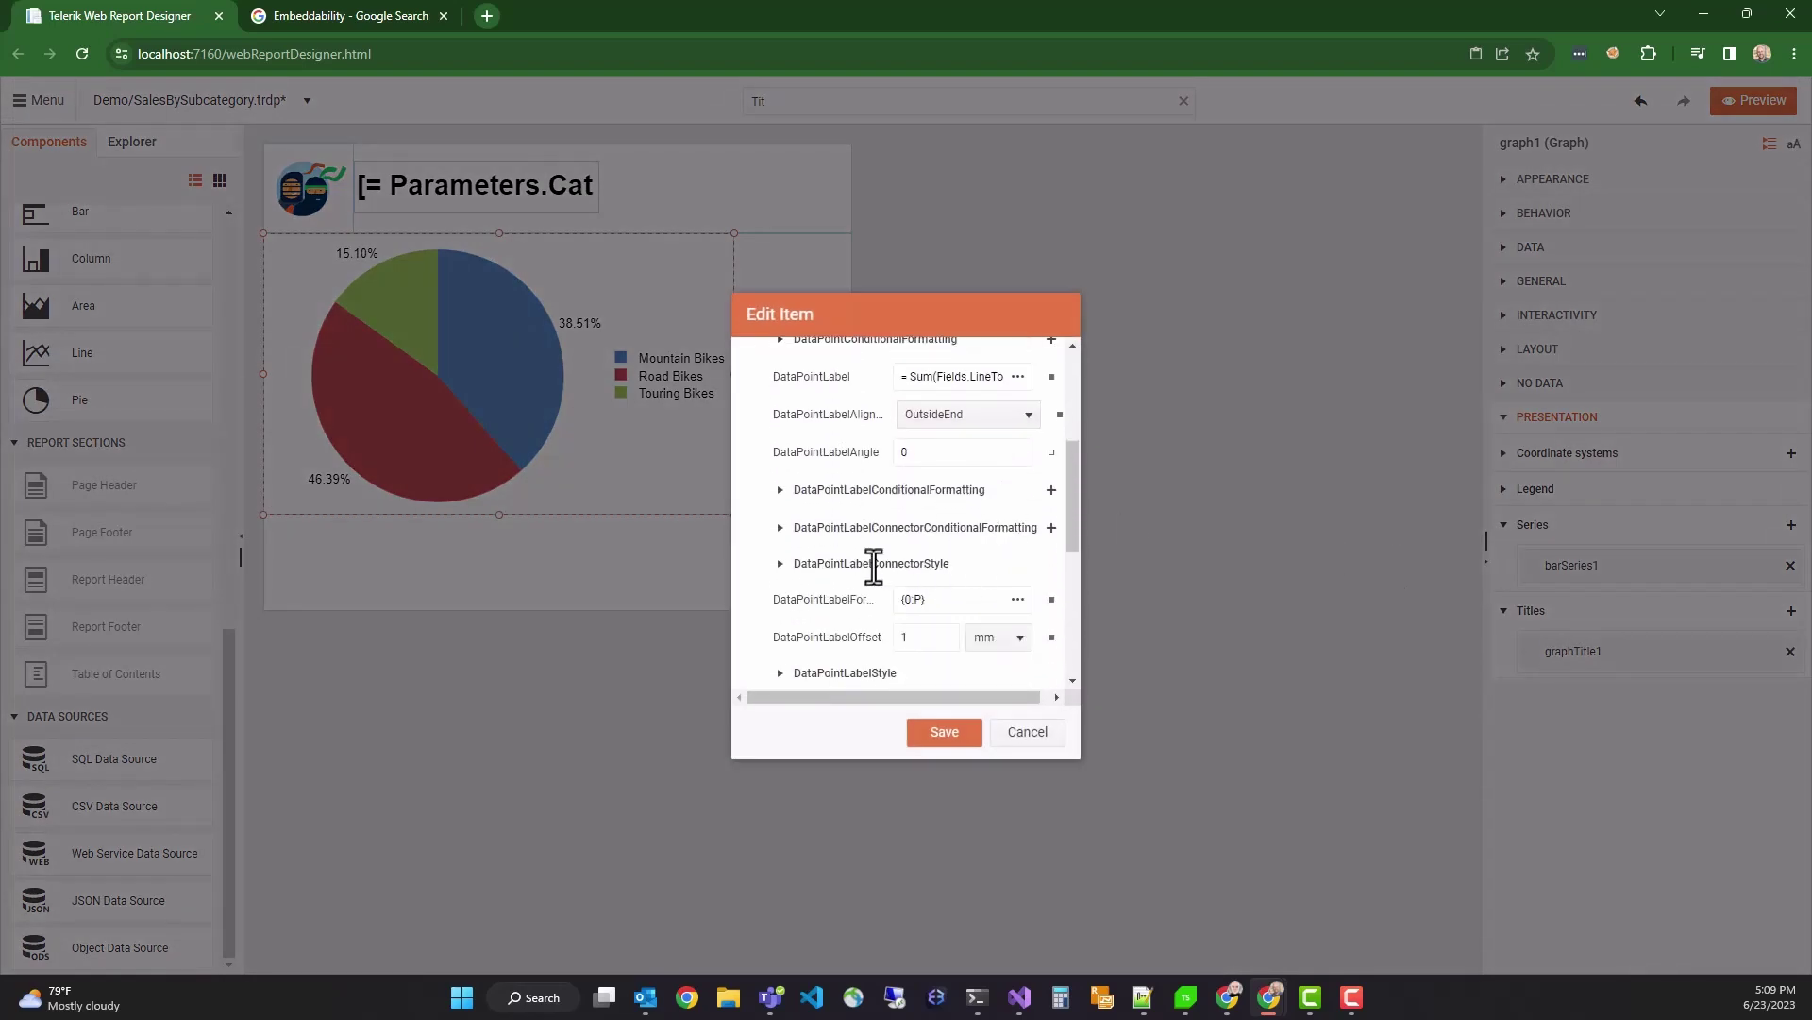
pyautogui.click(779, 563)
pyautogui.scroll(-1, 972, 580)
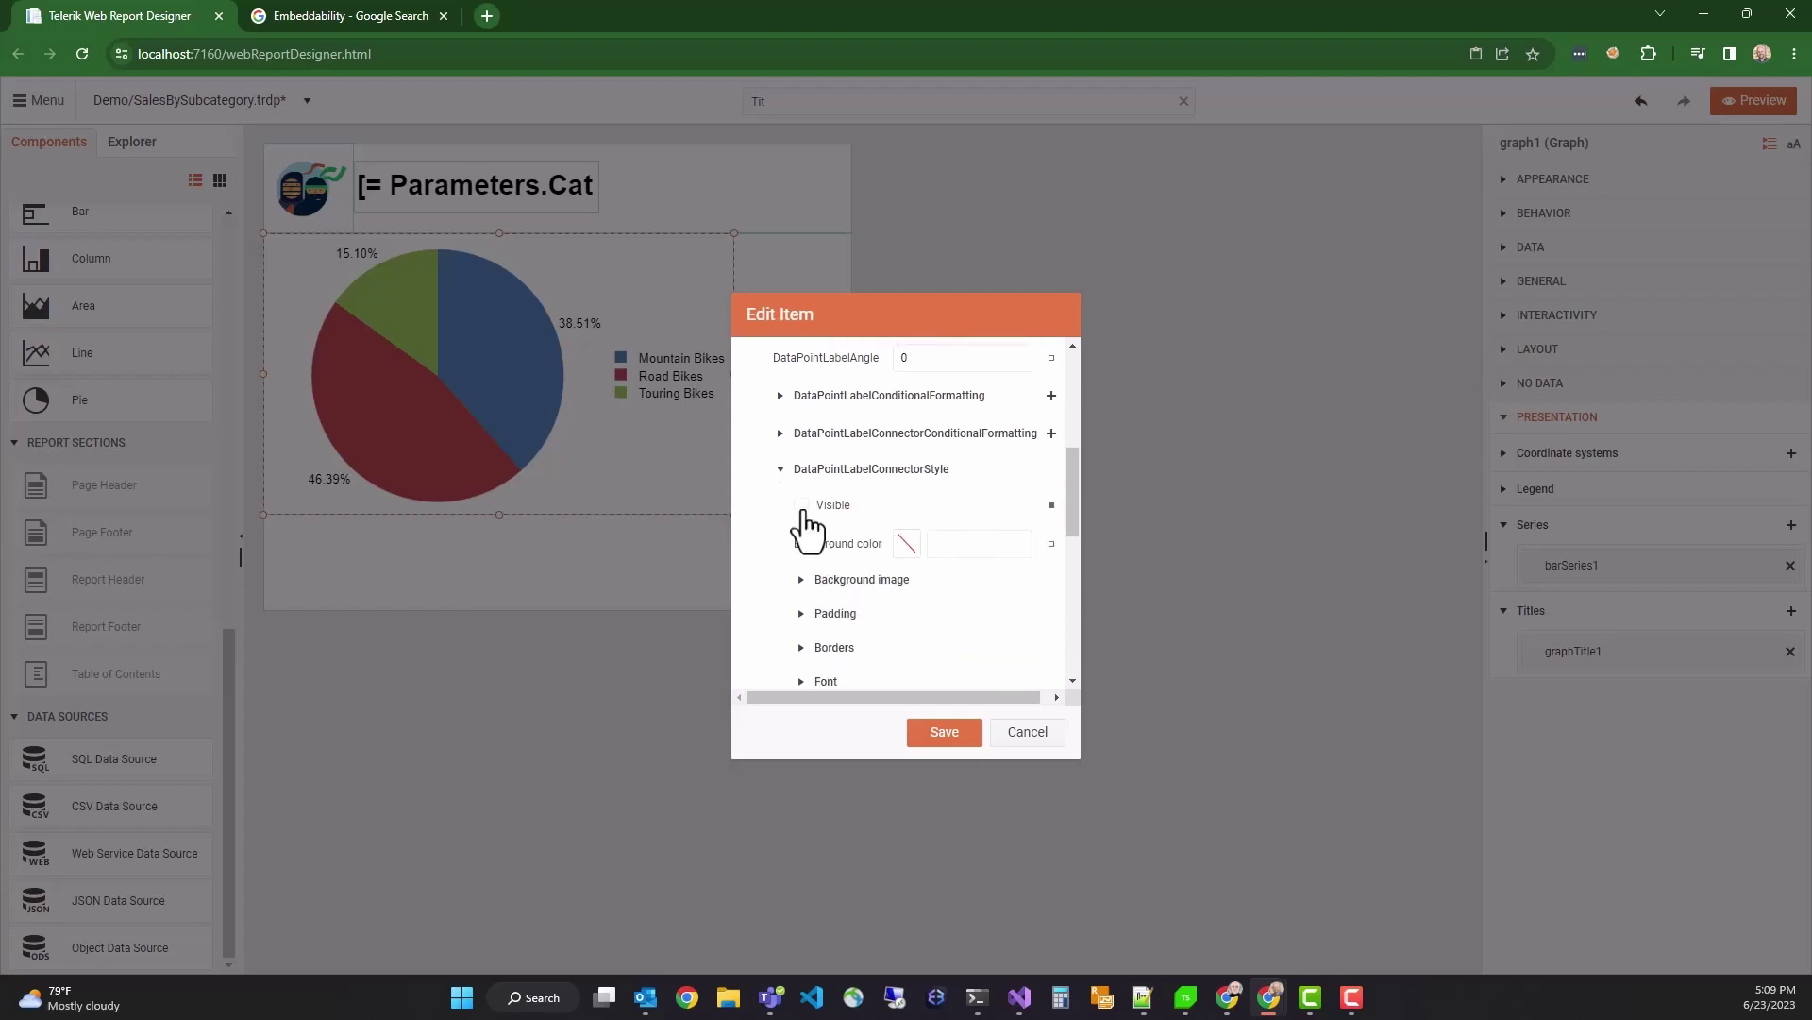
pyautogui.click(801, 509)
# - Set the series' data point label offset to 5 mm and label alignment to OutsideColumn, and save the series
pyautogui.scroll(-2, 950, 568)
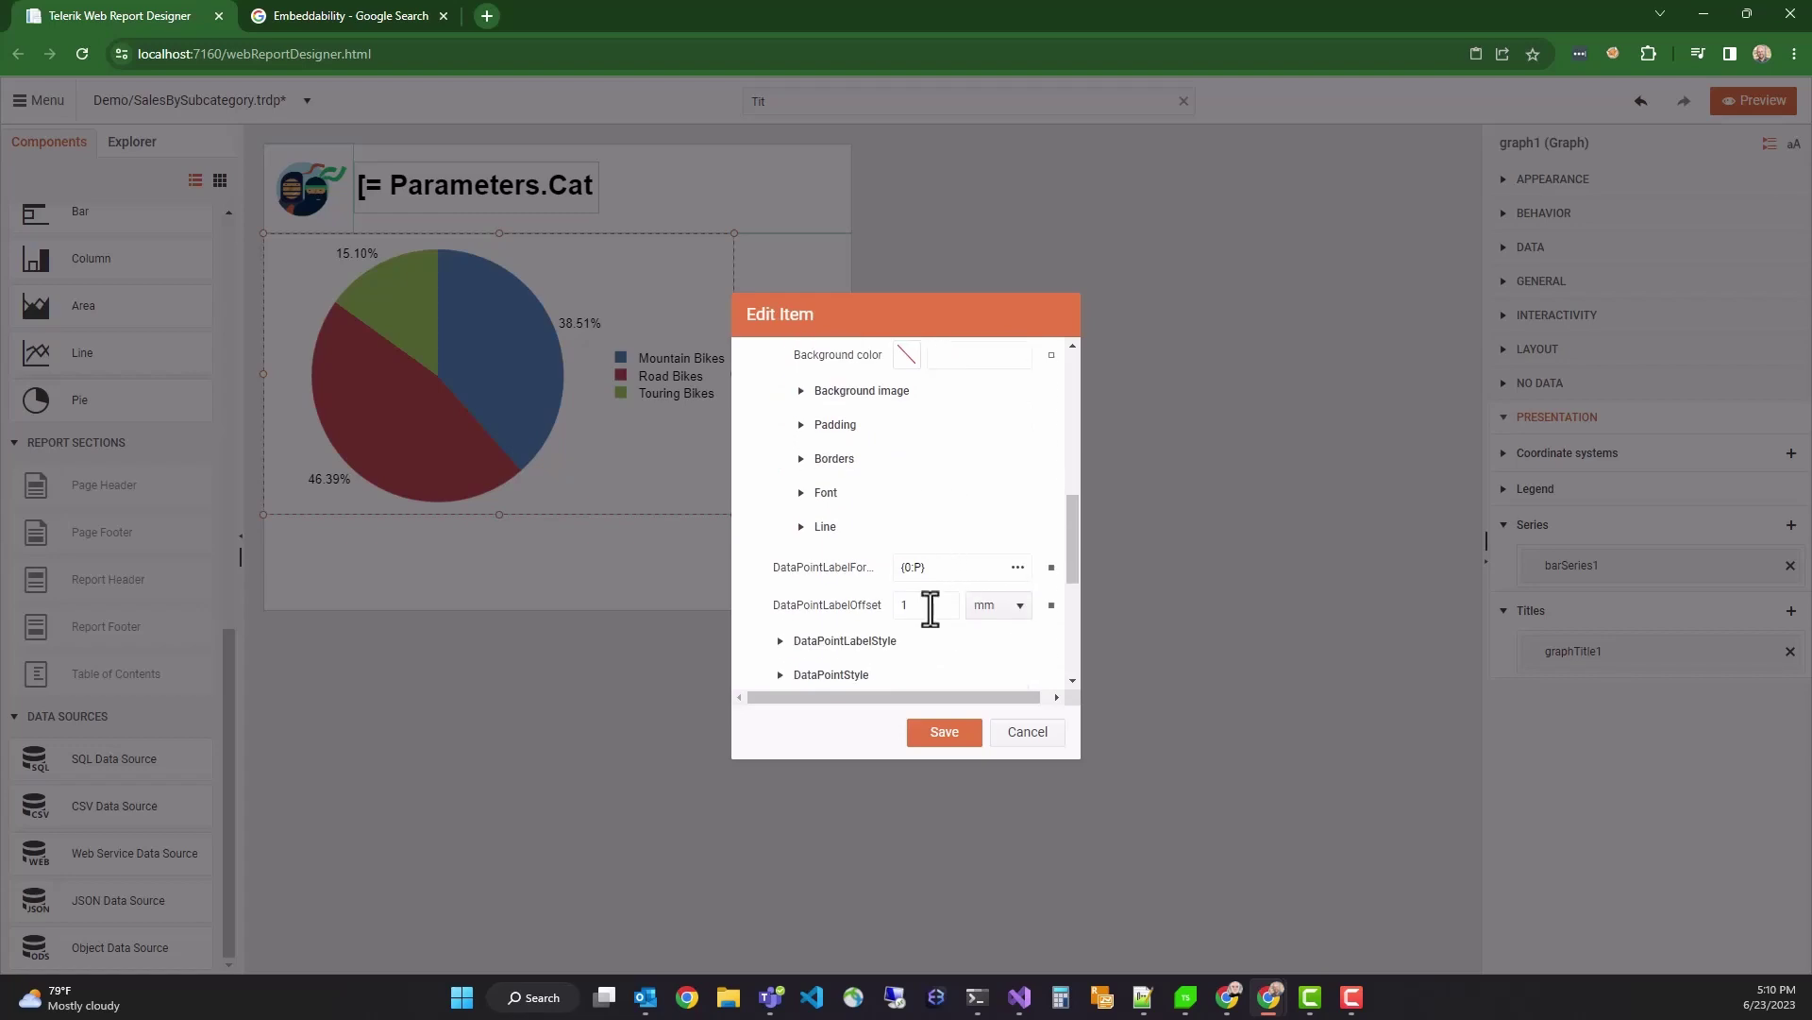
pyautogui.doubleClick(930, 609)
pyautogui.write('5')
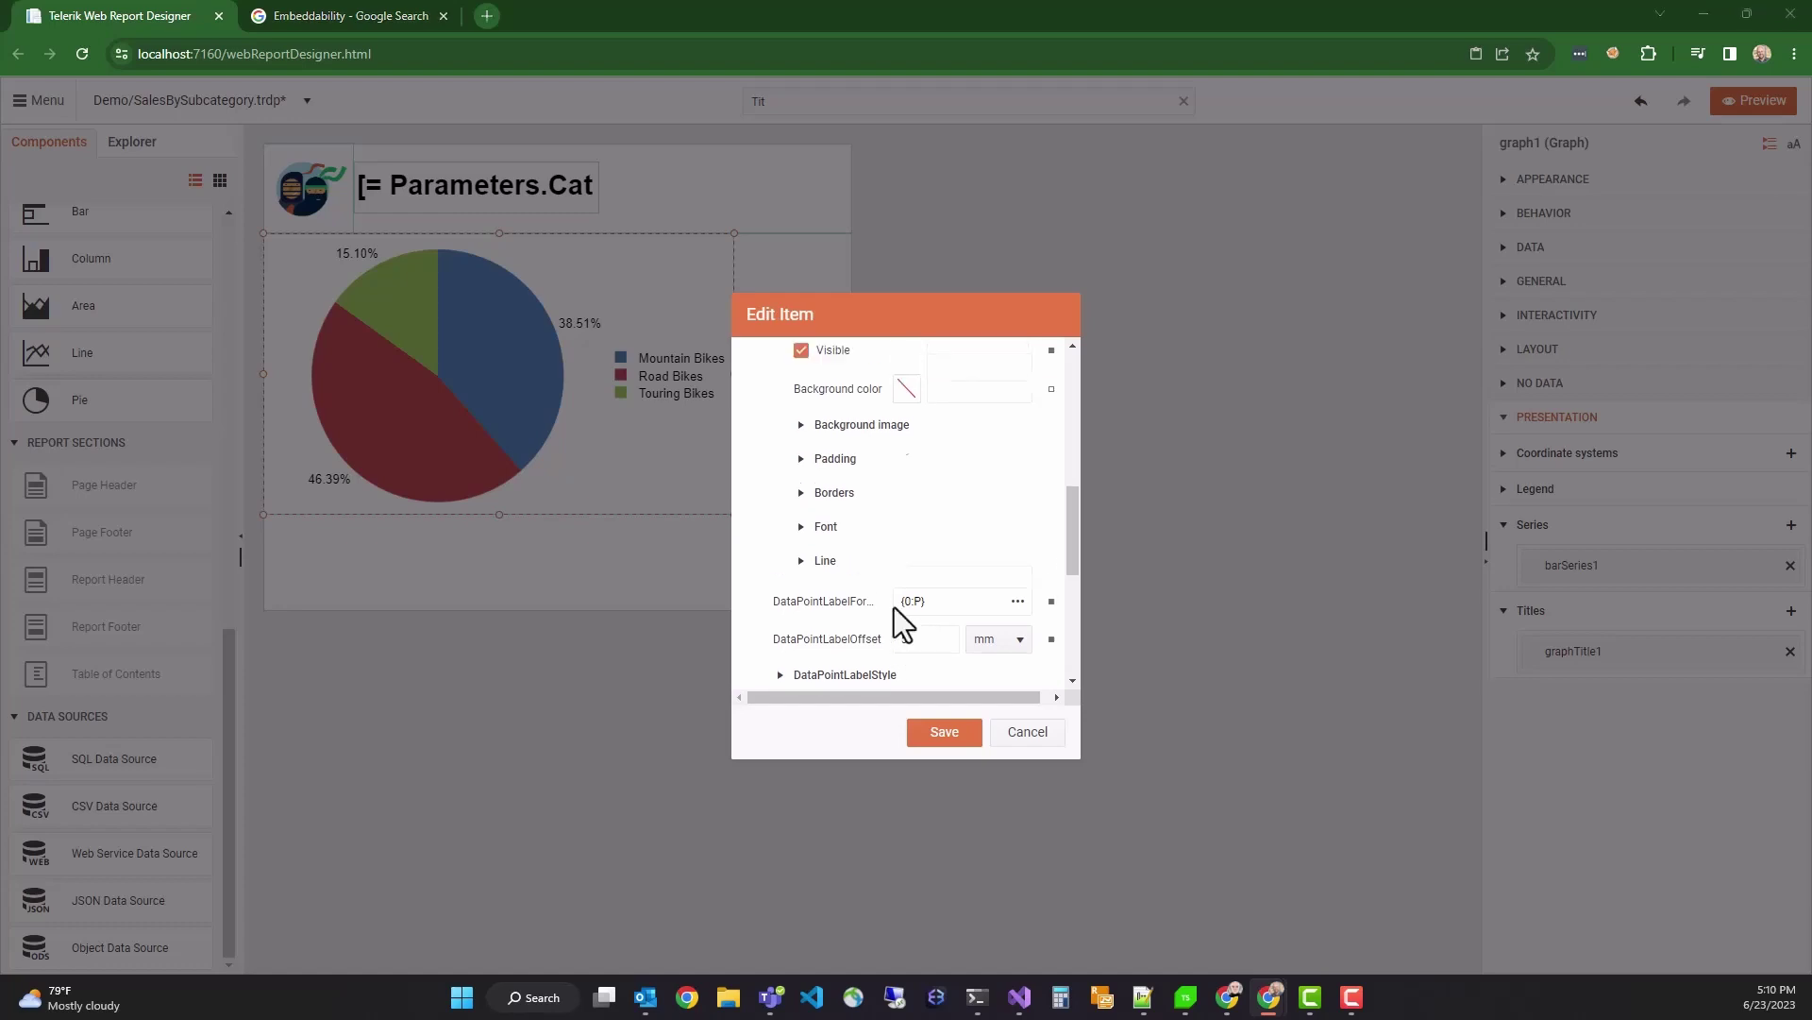
pyautogui.scroll(3, 893, 608)
pyautogui.click(949, 425)
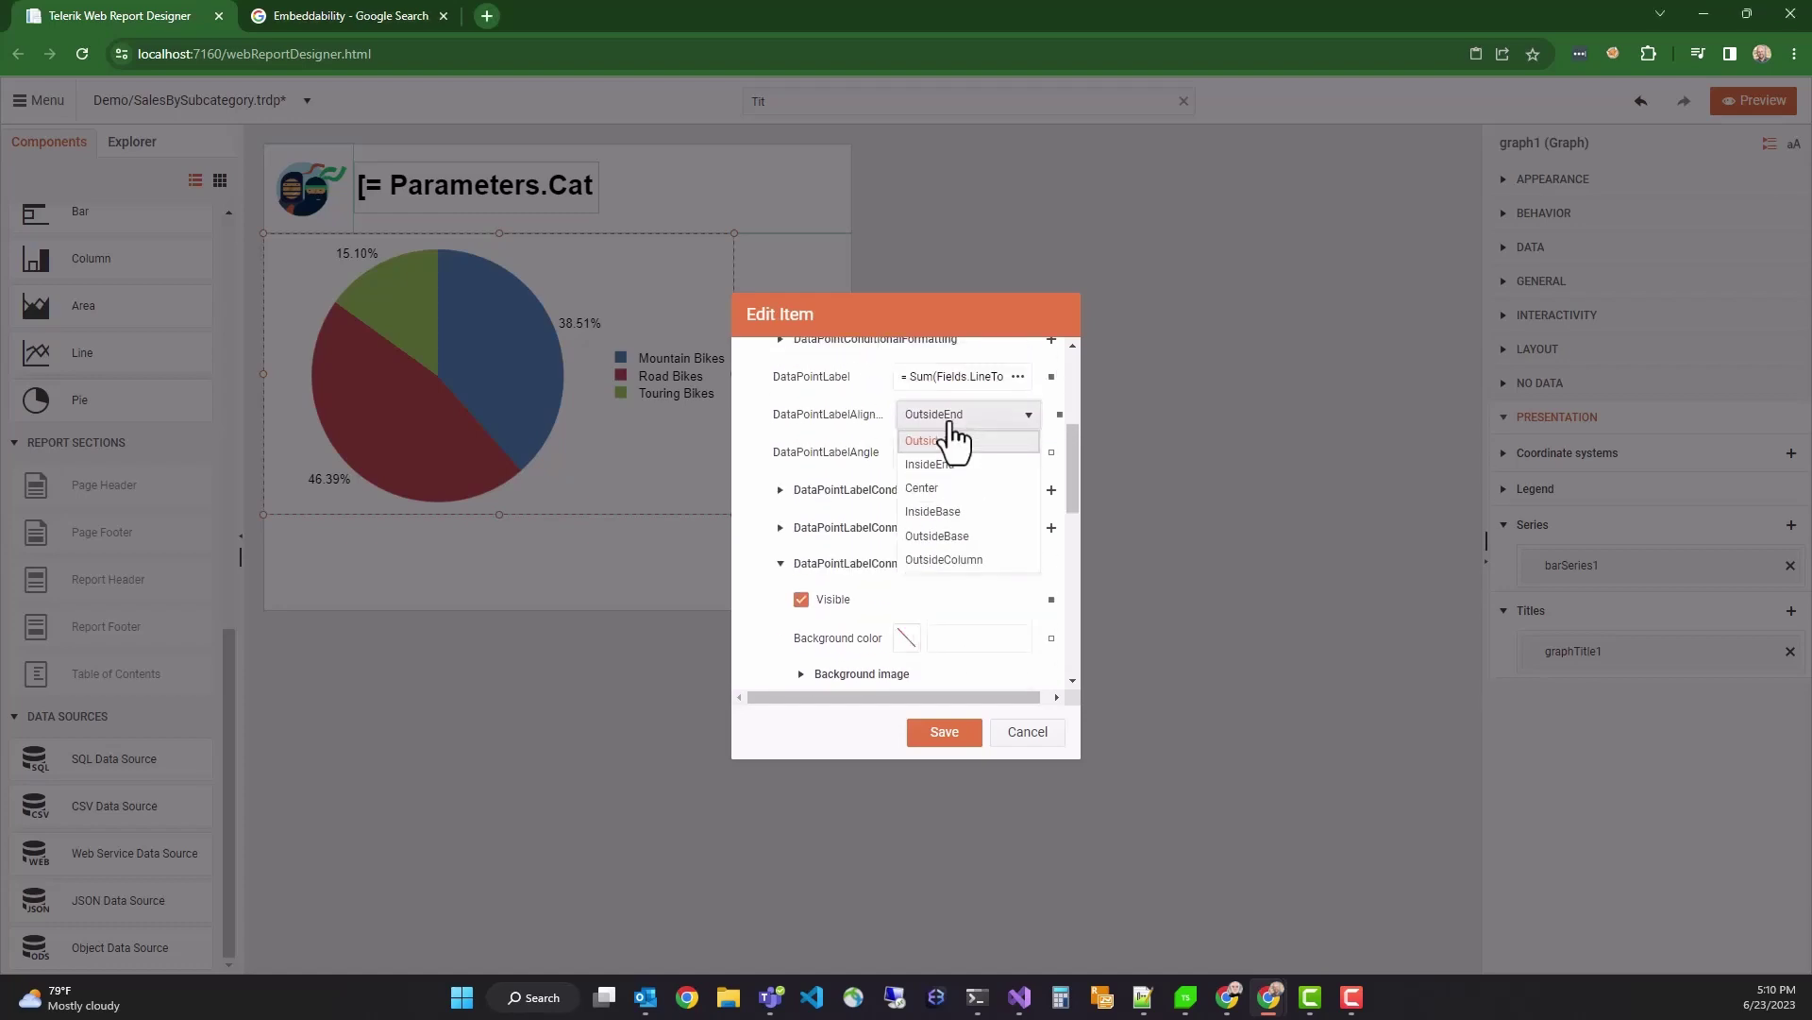
pyautogui.click(953, 561)
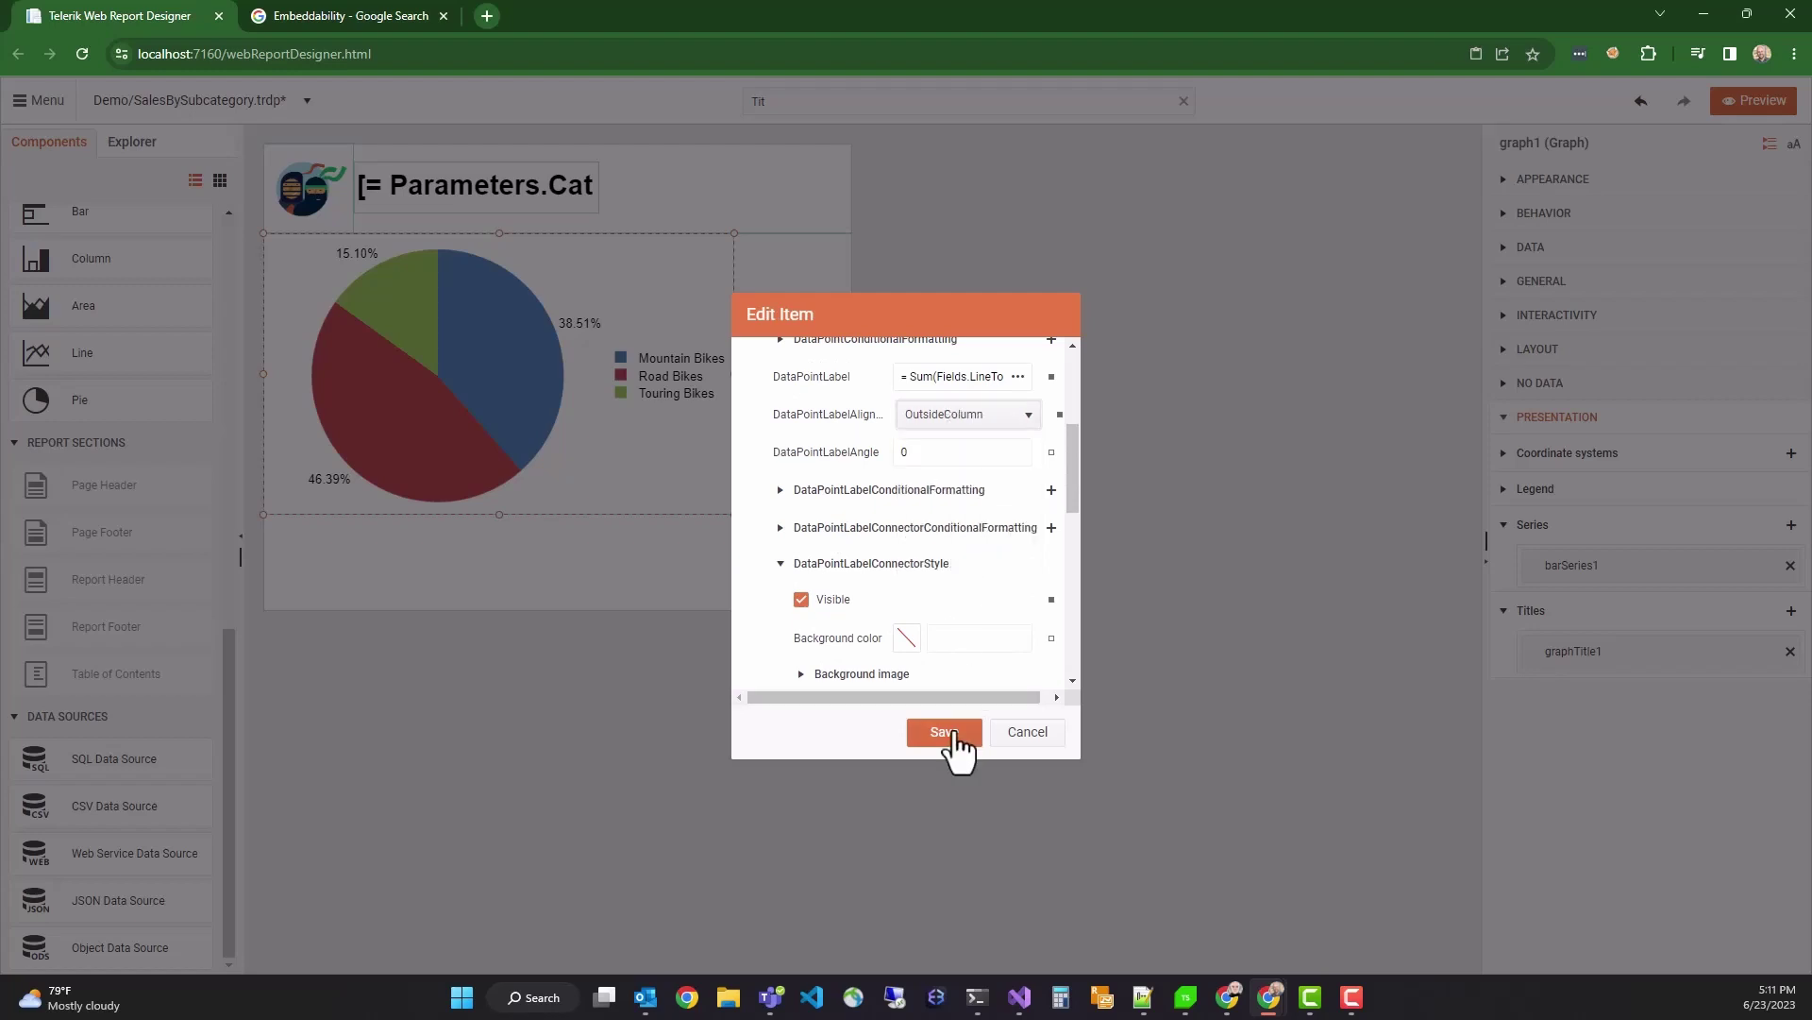
pyautogui.click(948, 732)
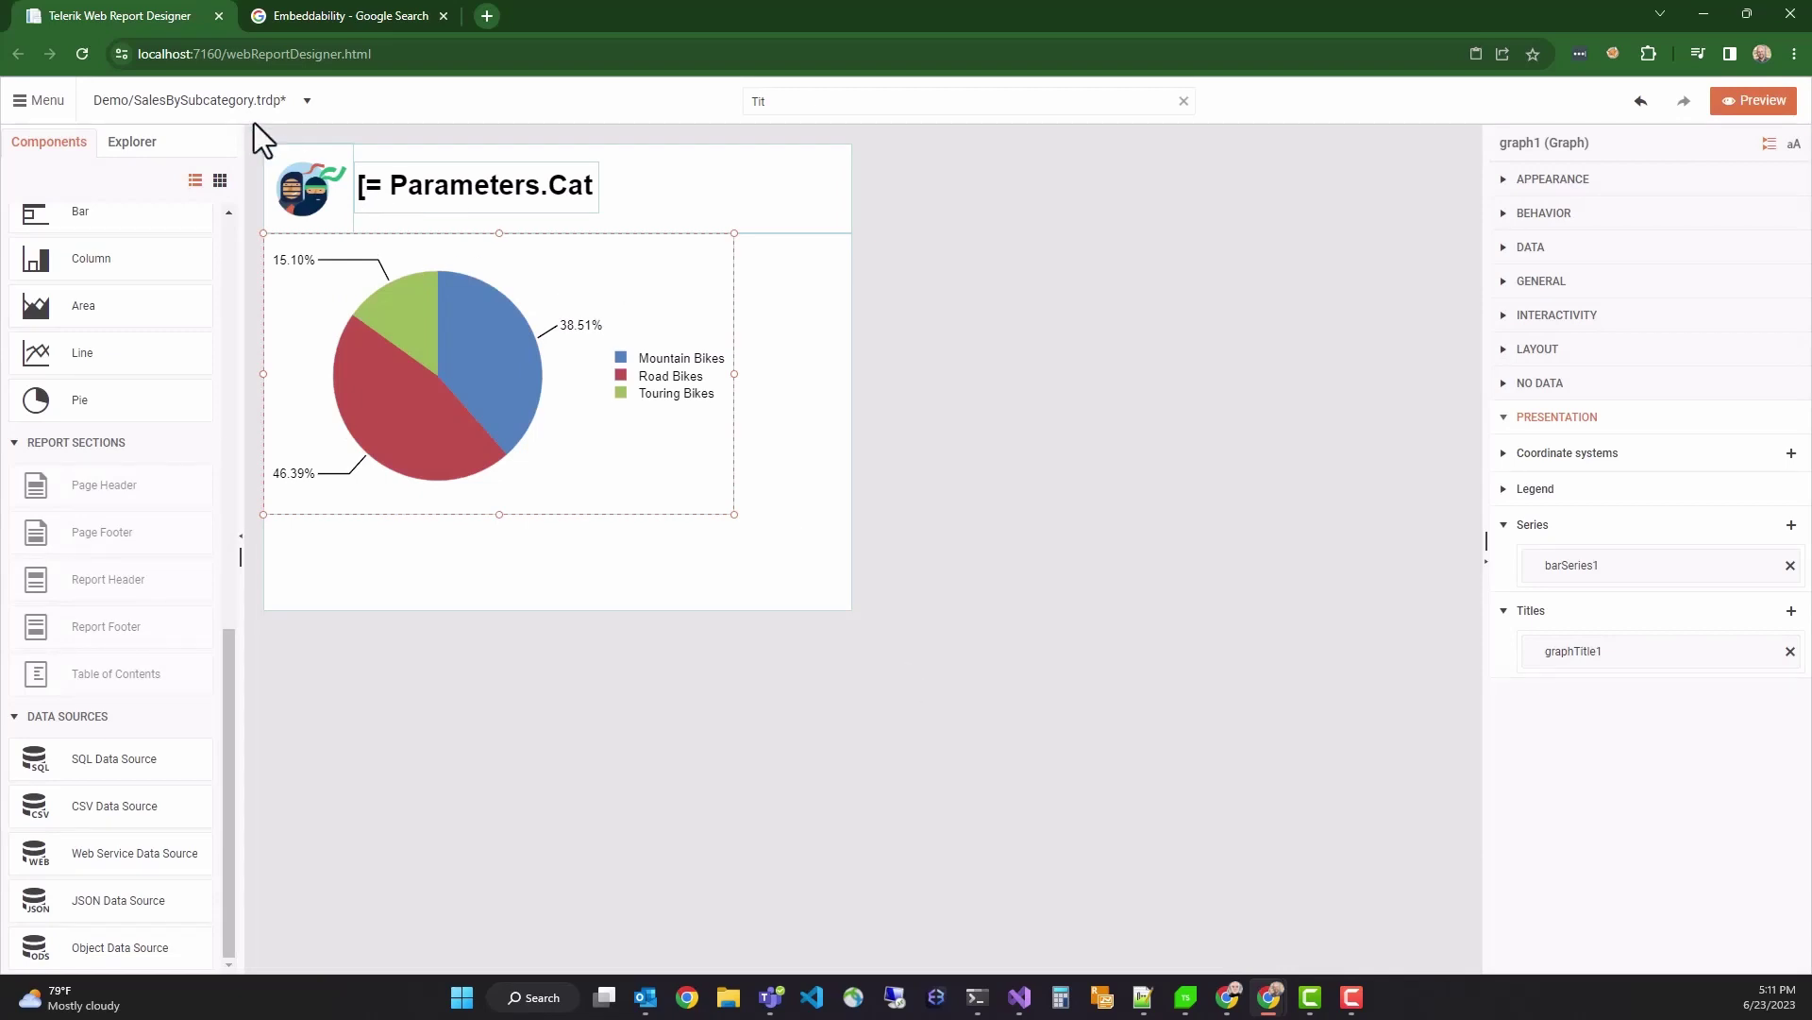
# - Switch to the Demo/ProductSales.trdp report and open the column chart's productCategoryGroup1 category group for editing
pyautogui.click(217, 102)
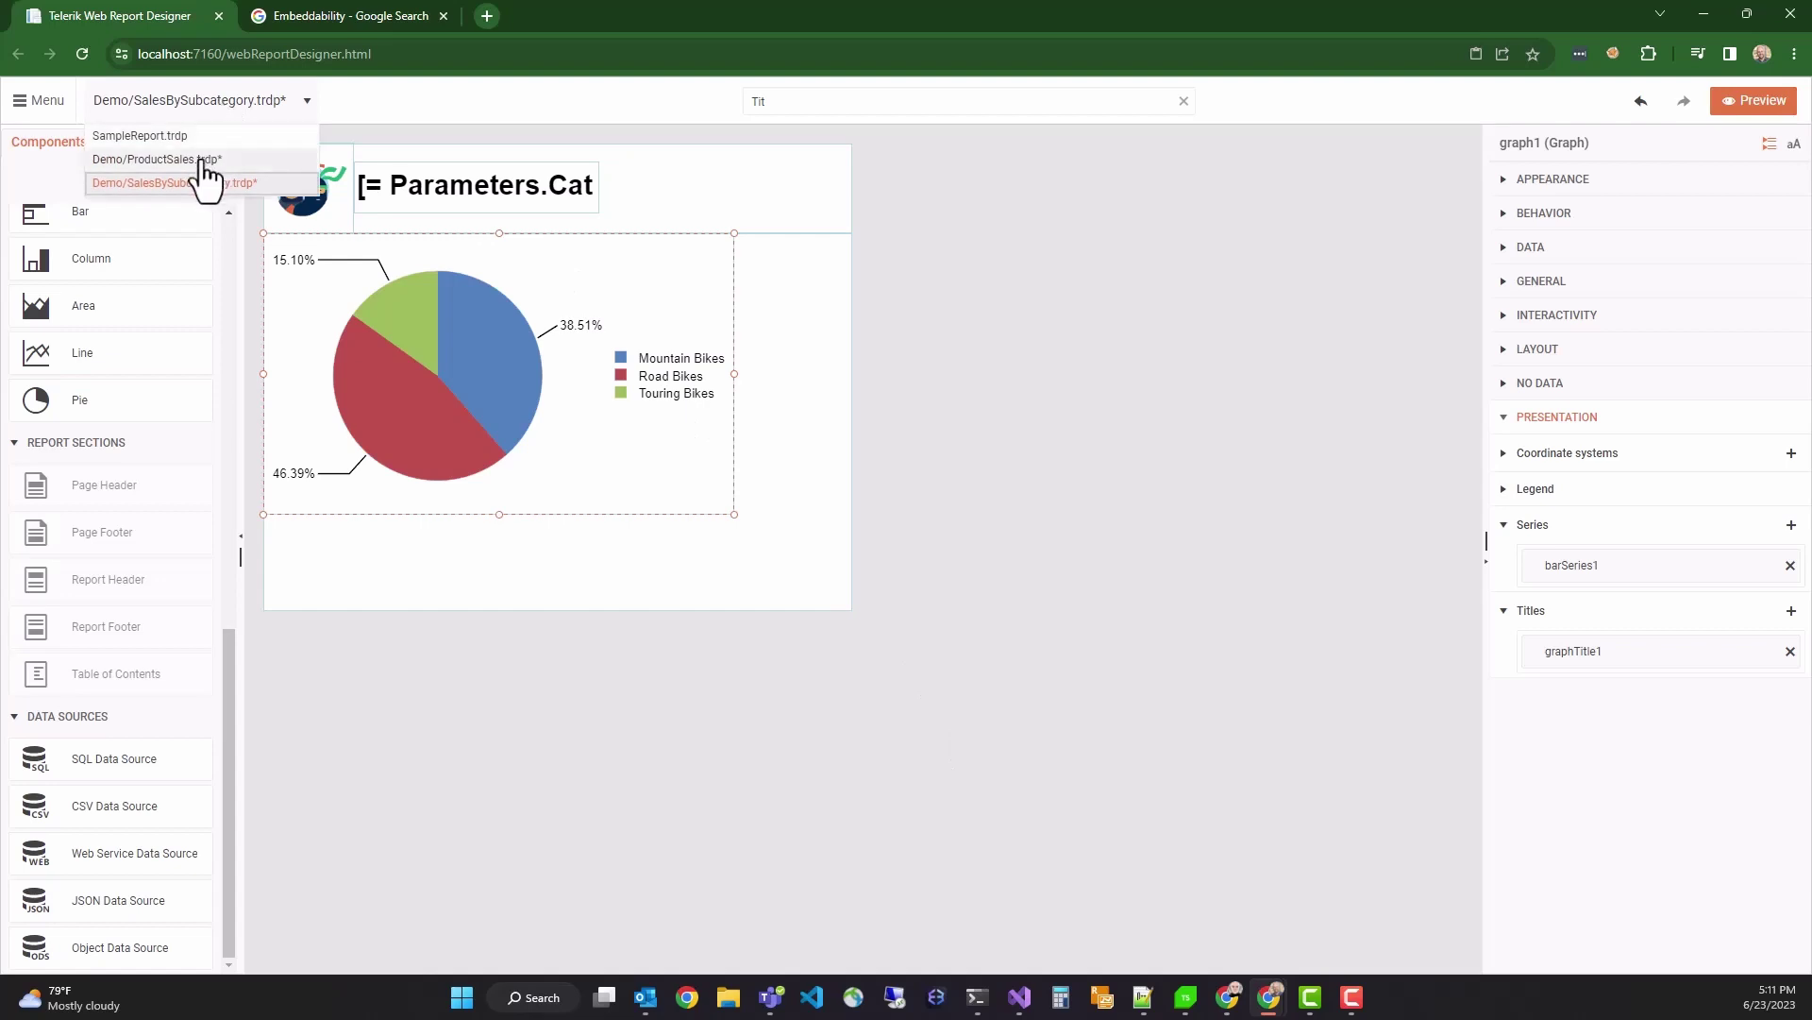
pyautogui.click(205, 161)
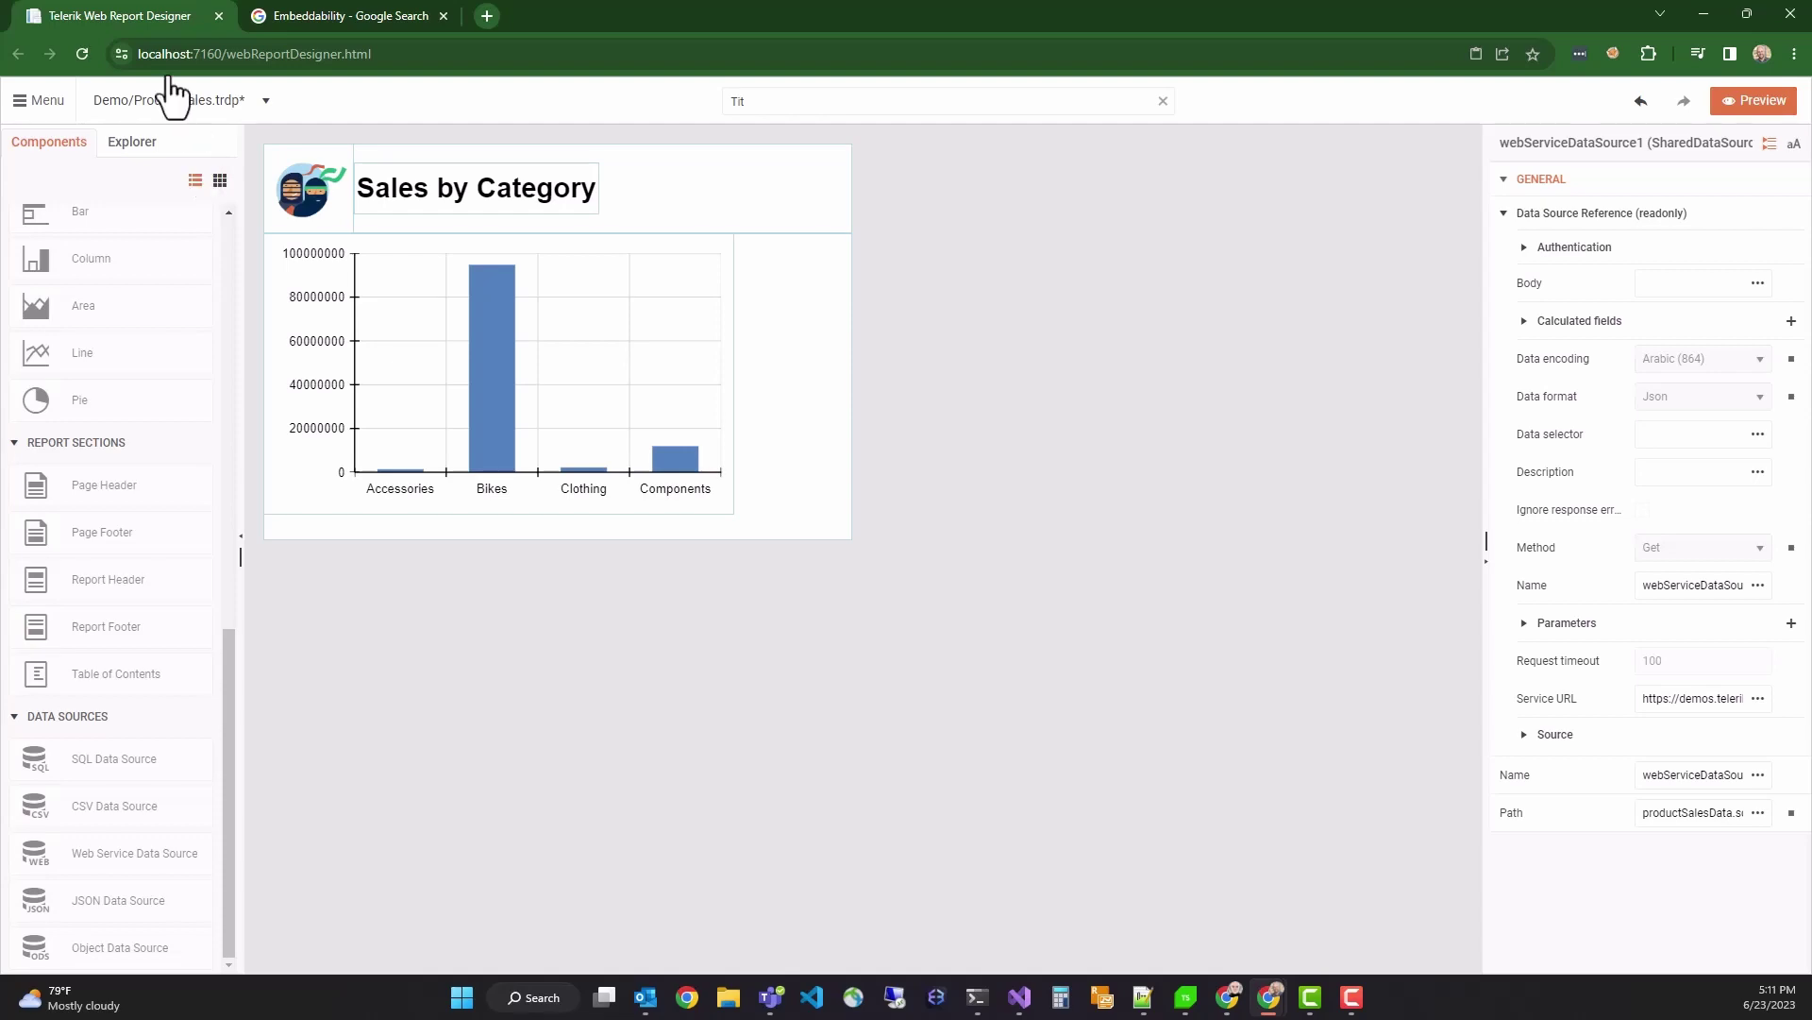
pyautogui.click(600, 351)
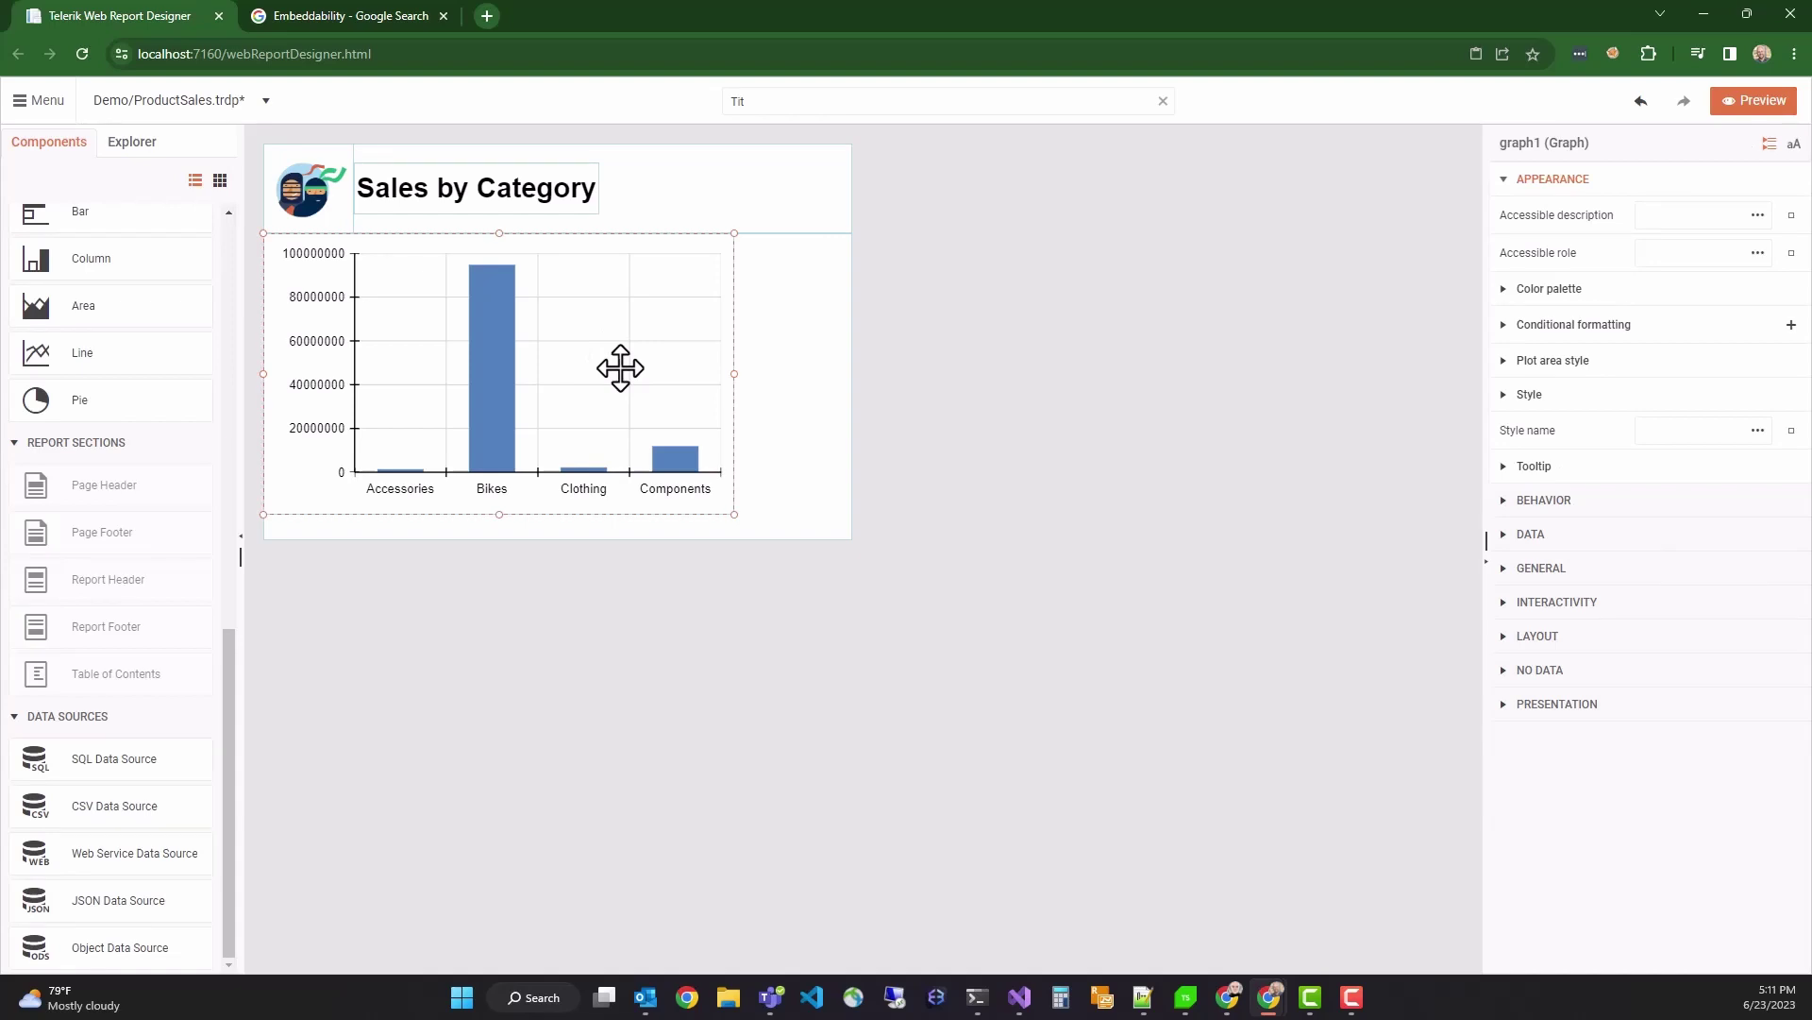
pyautogui.hotkey('ctrl', 'f')
pyautogui.write('category')
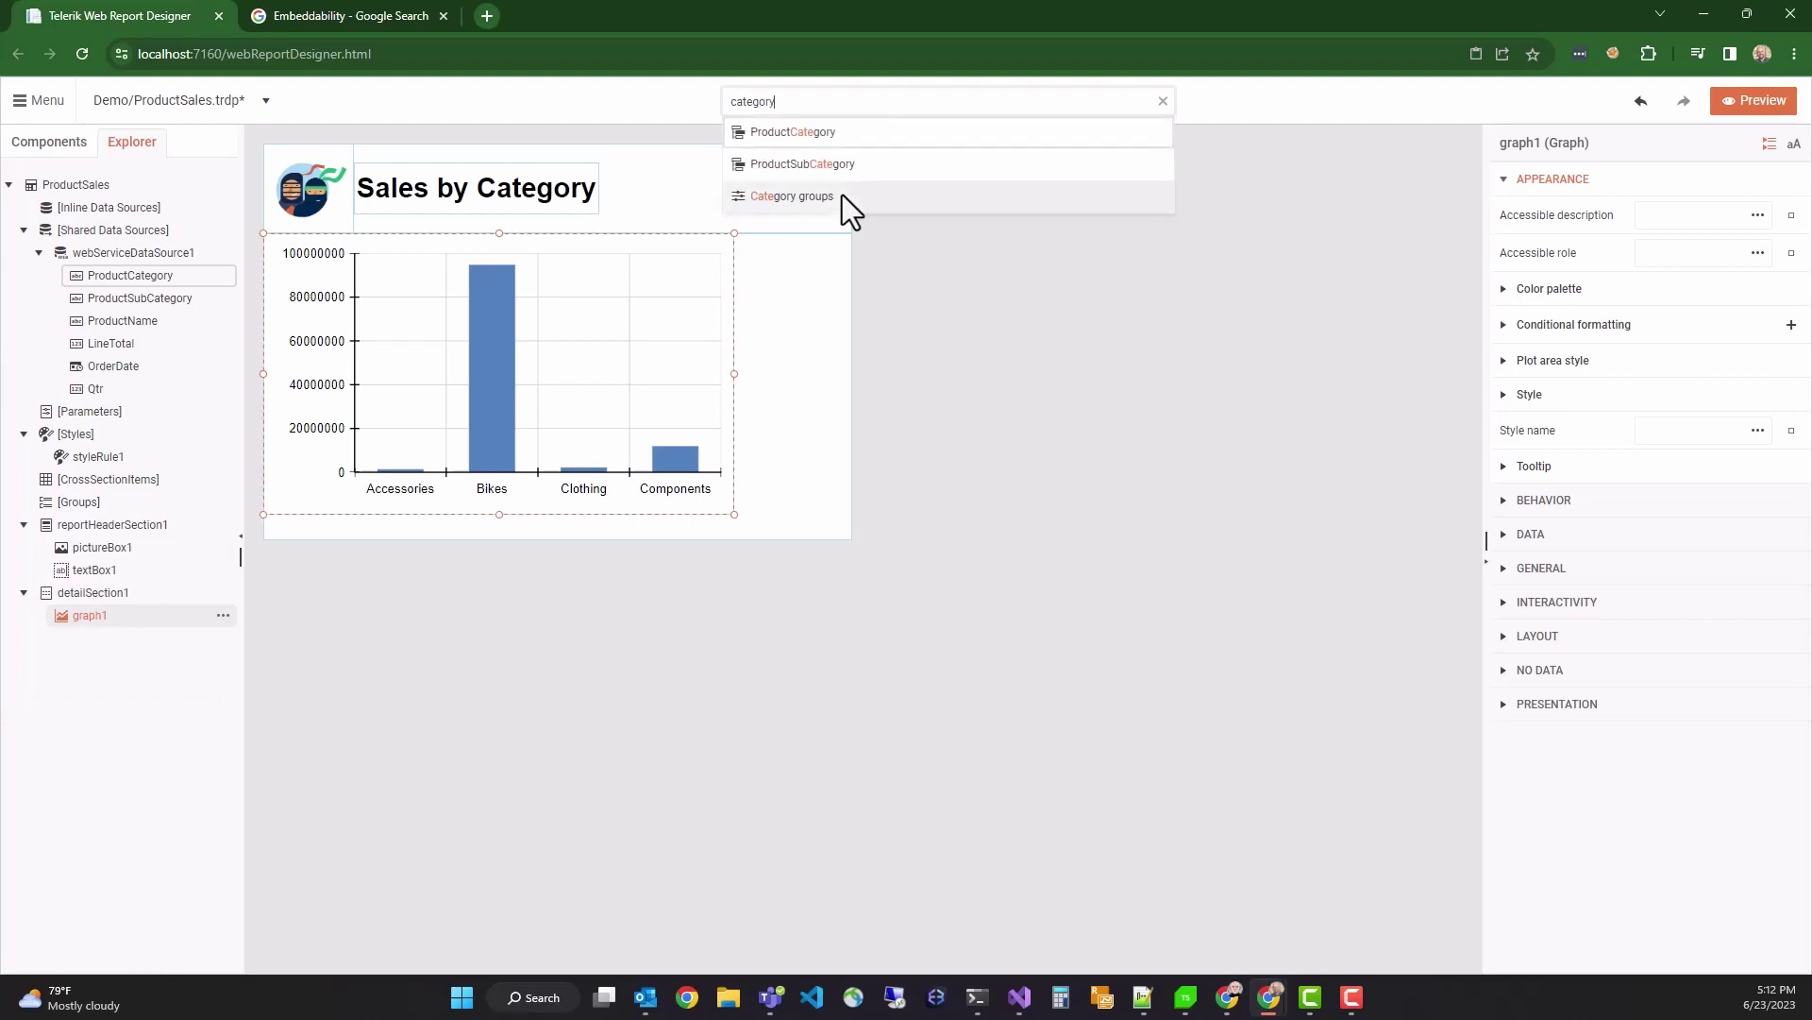
pyautogui.click(842, 195)
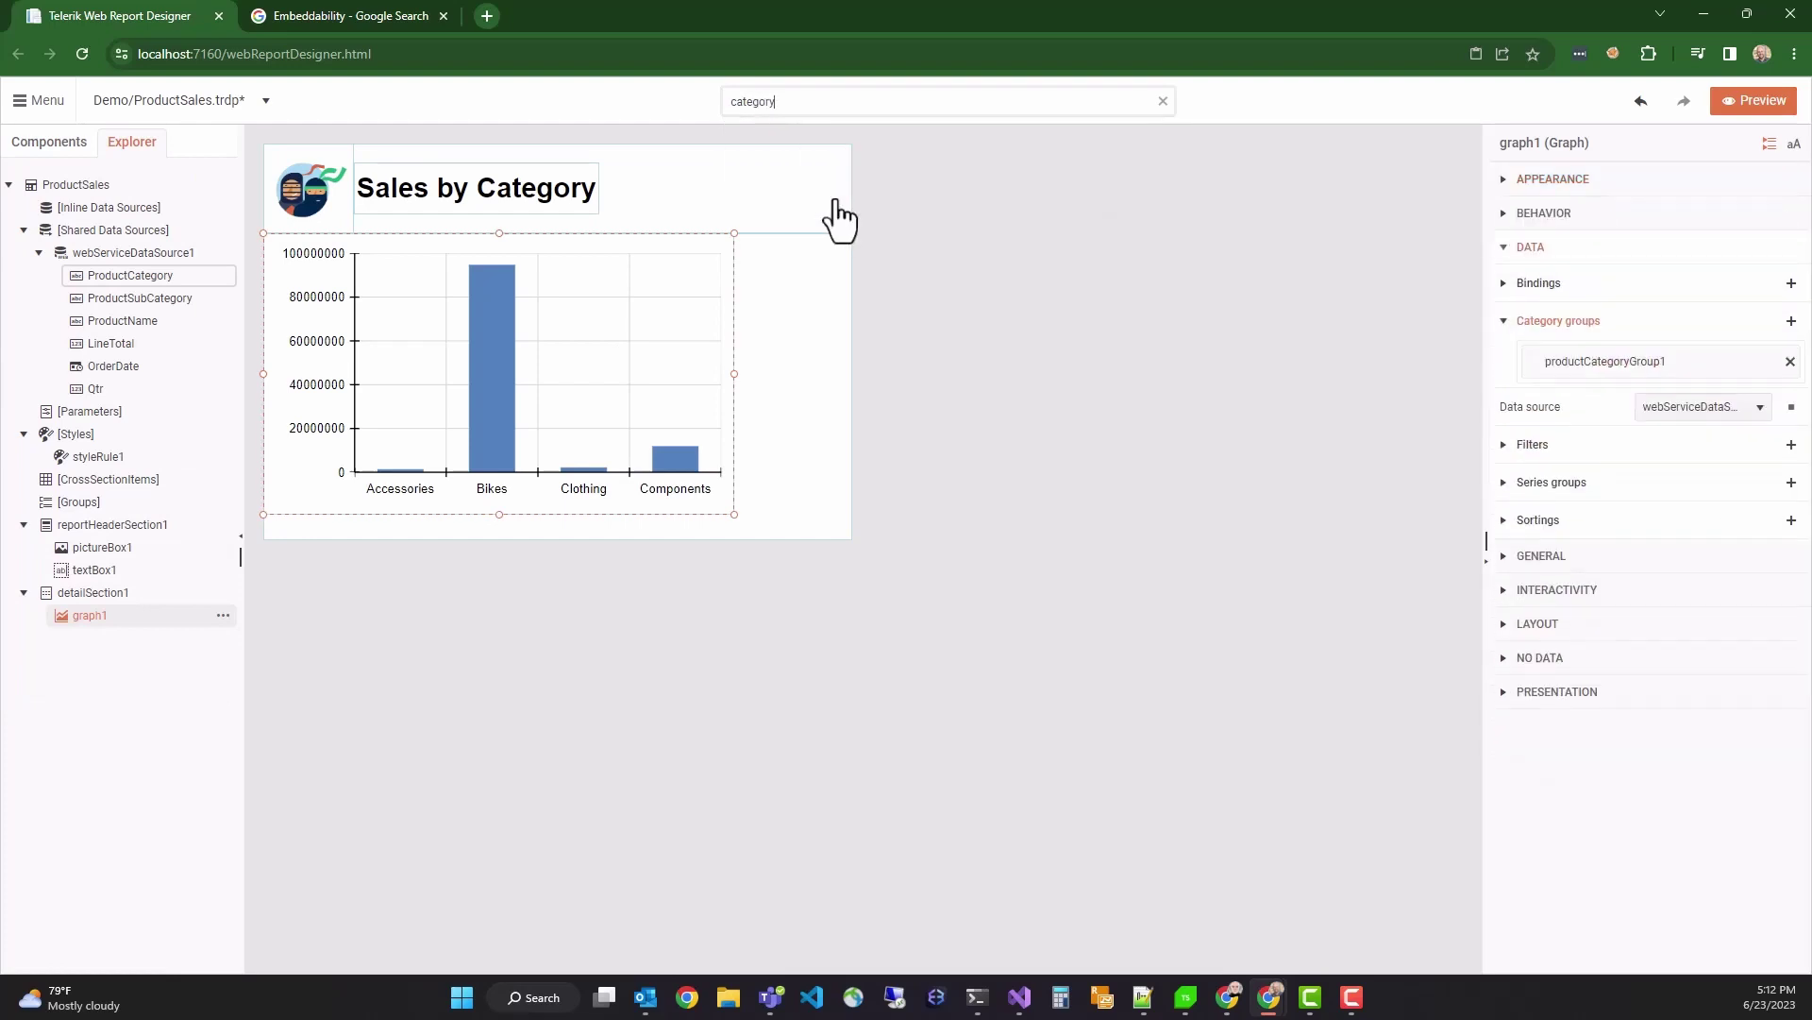
pyautogui.click(1603, 365)
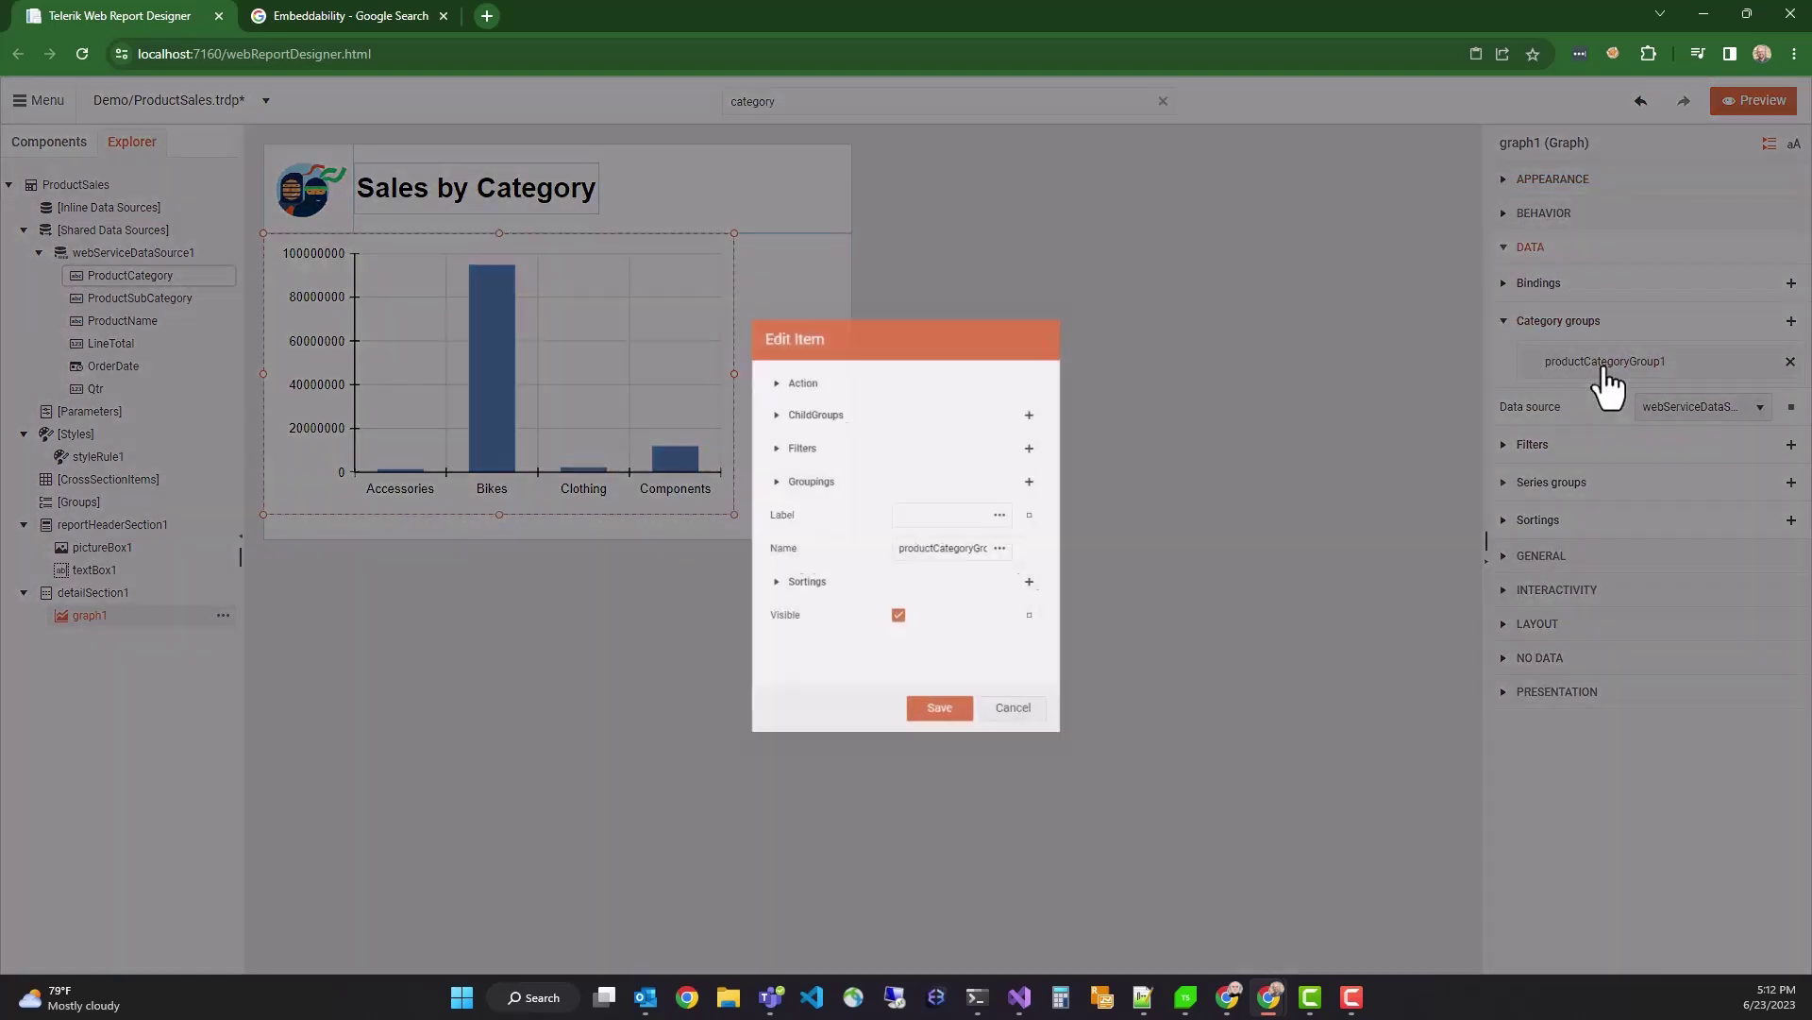
# - Give the category group a Navigate to report action with a UriReportSource pointing to SalesBySubcategory.trdp in the Demo folder
pyautogui.click(765, 368)
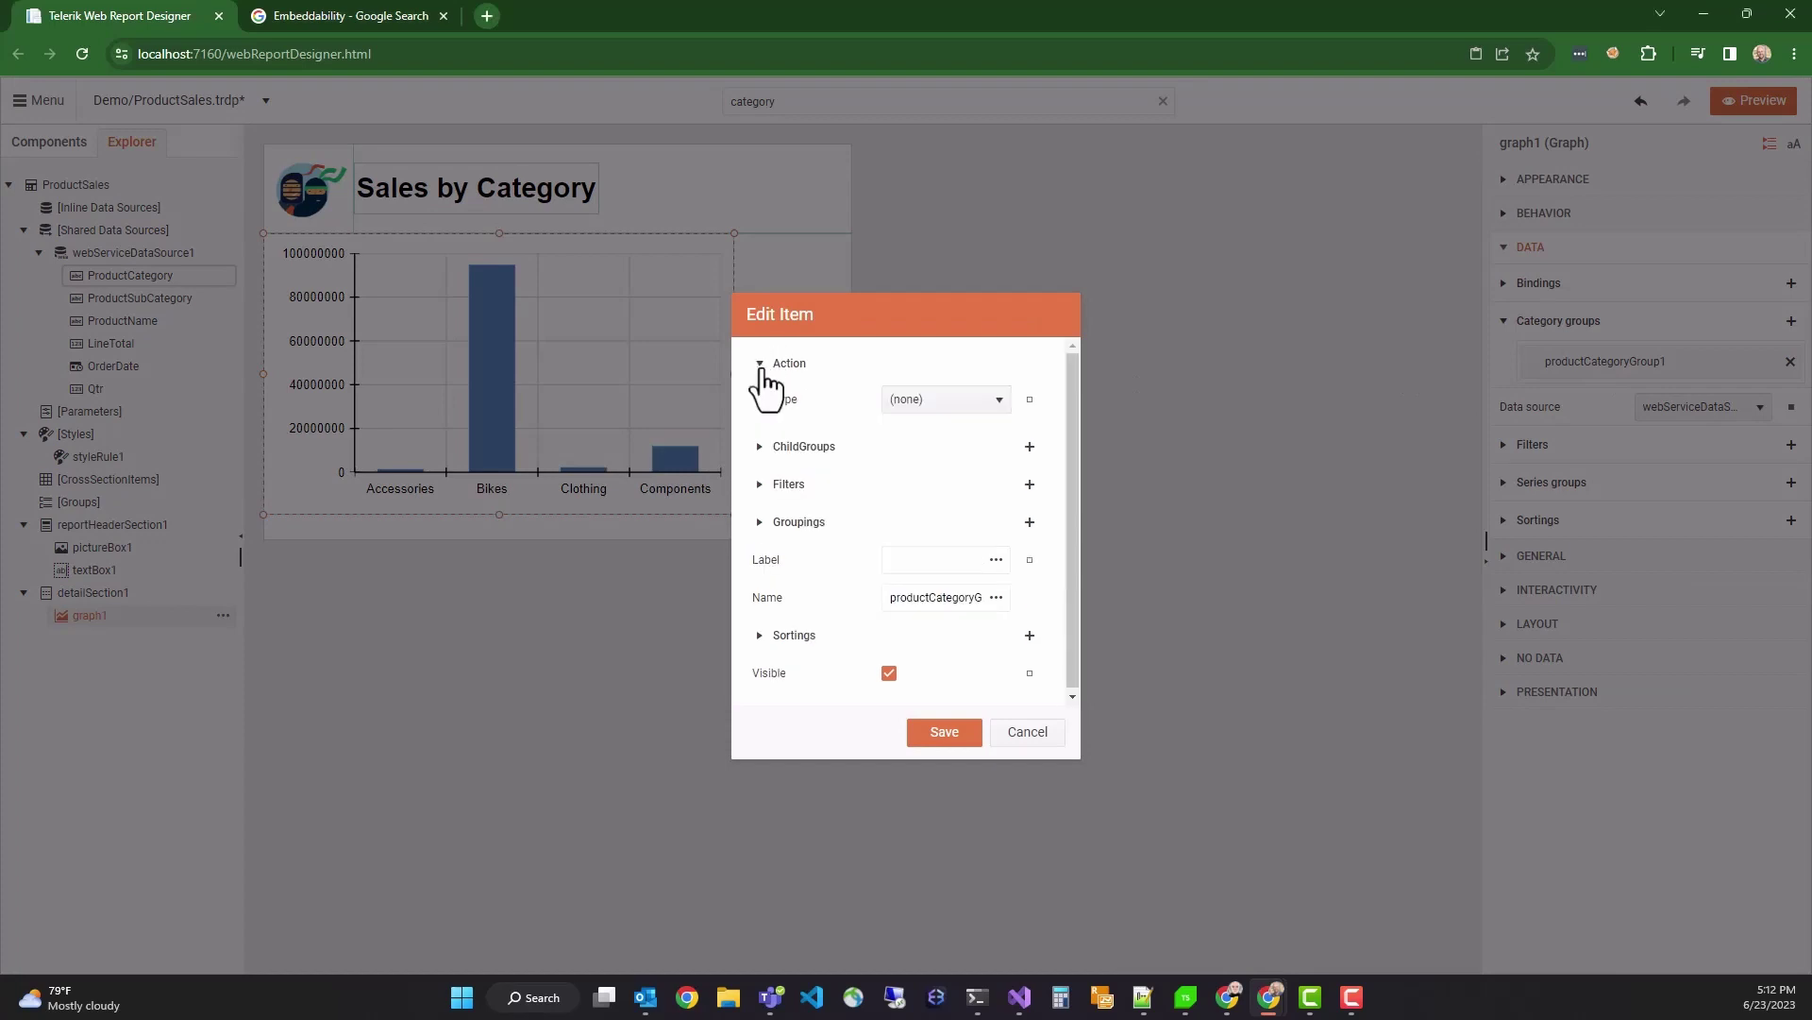
pyautogui.click(904, 399)
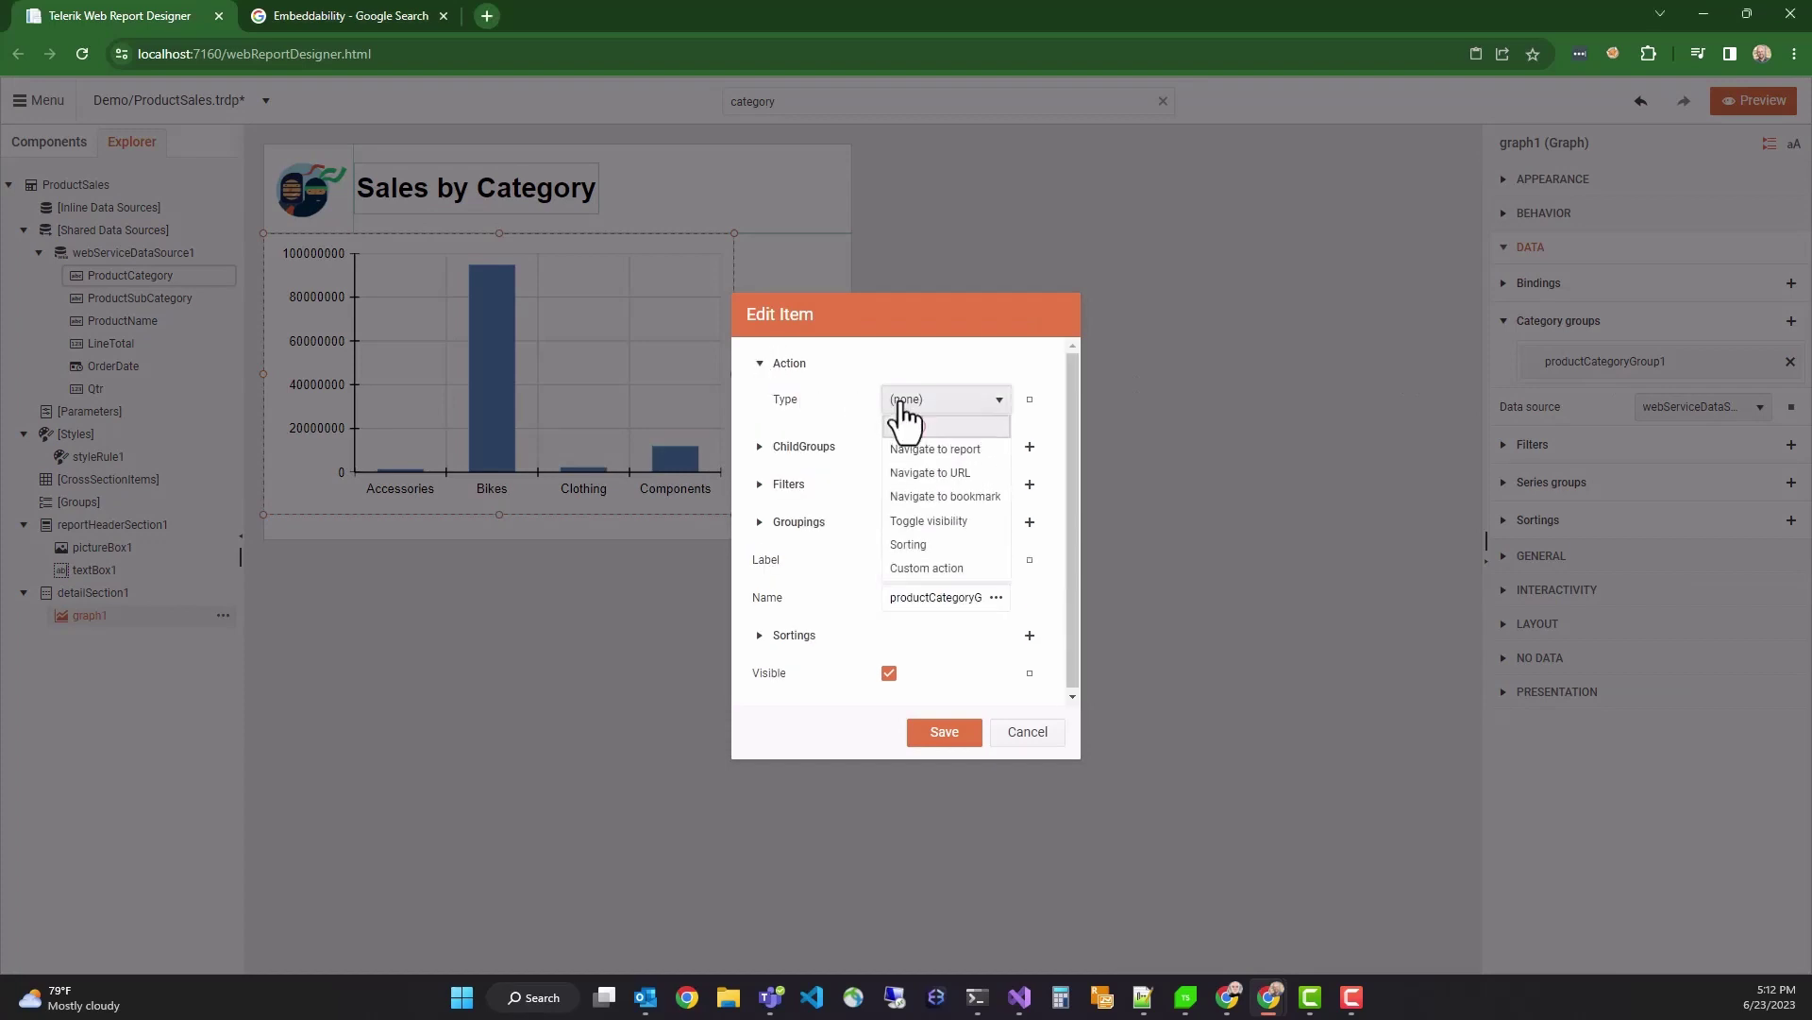
pyautogui.click(920, 452)
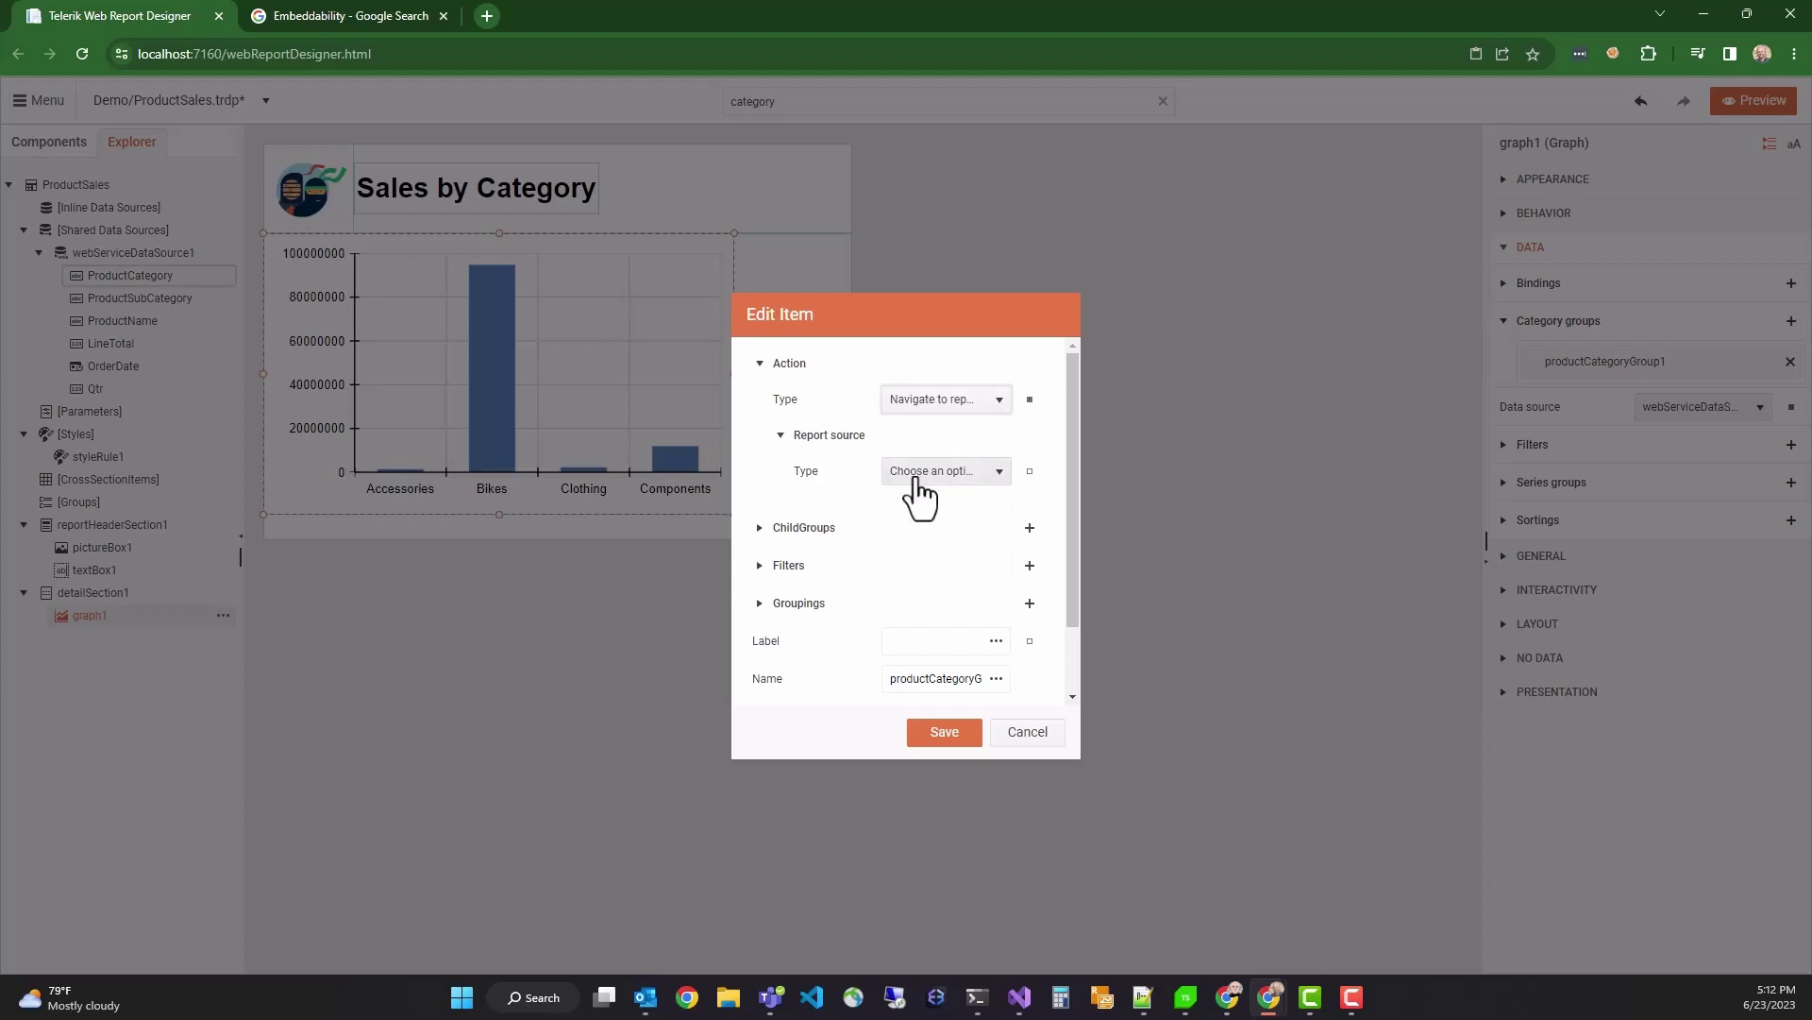
pyautogui.click(915, 479)
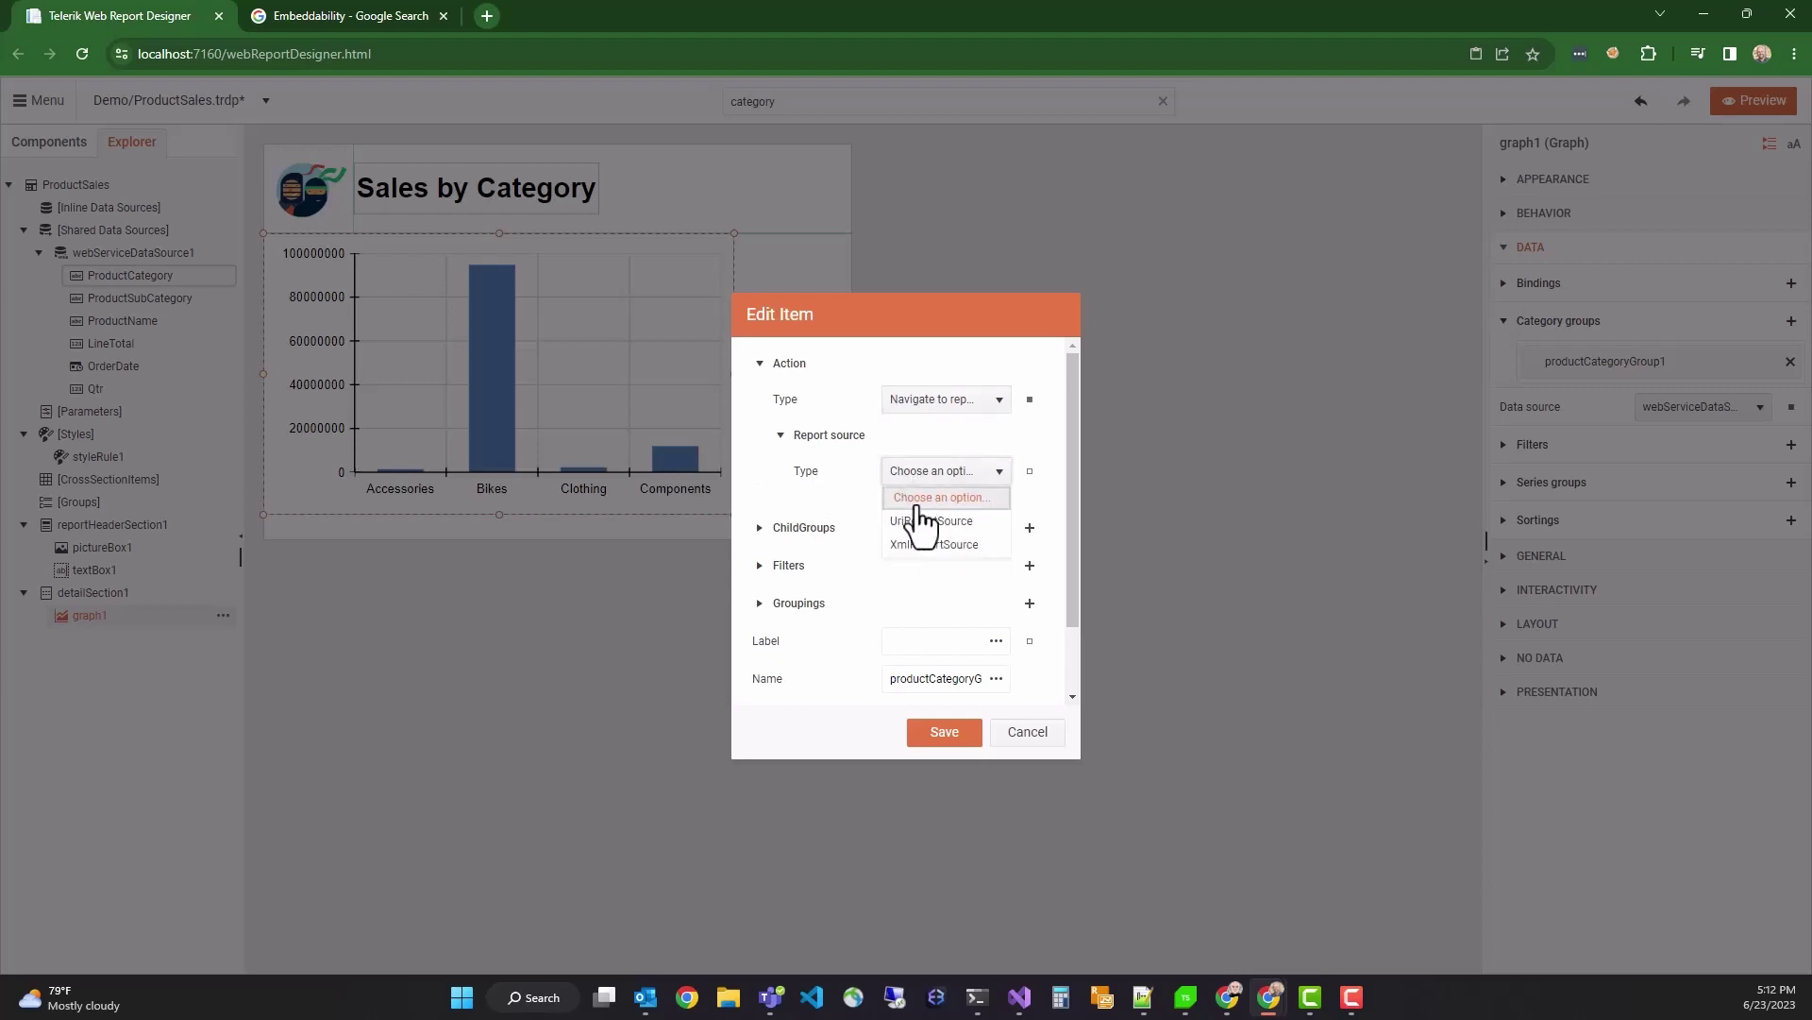
pyautogui.click(922, 521)
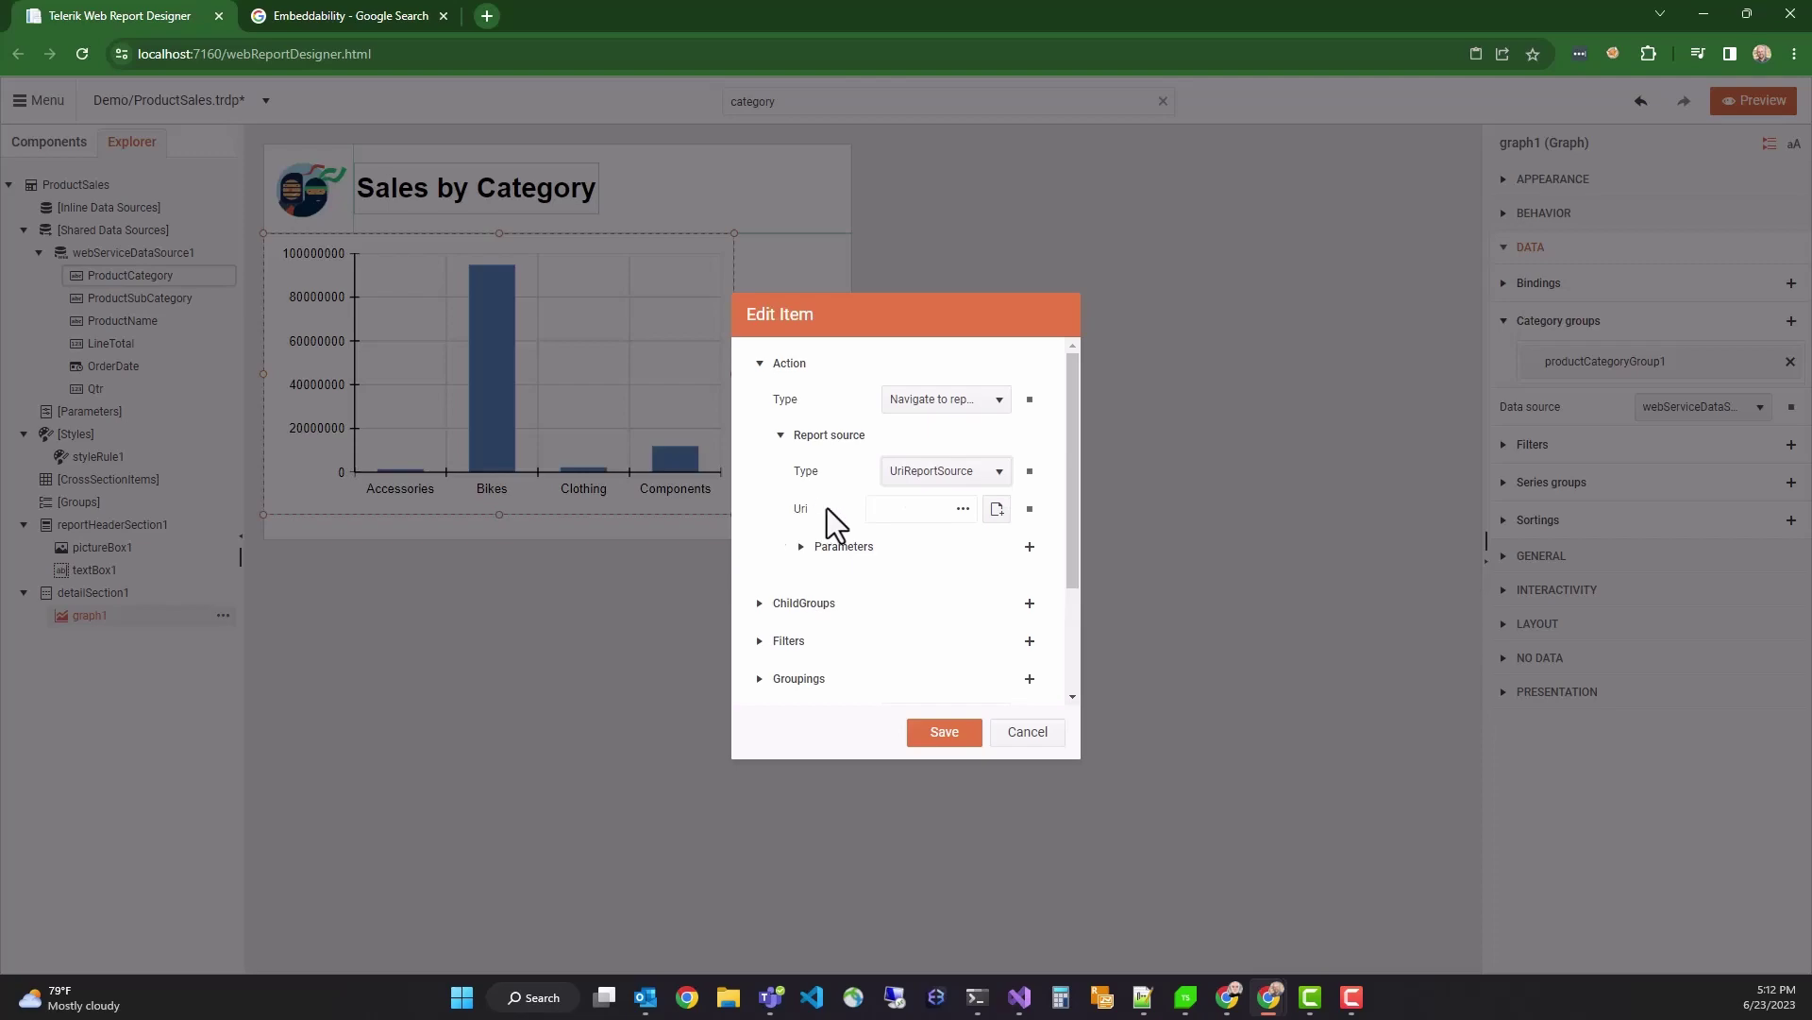
pyautogui.click(996, 510)
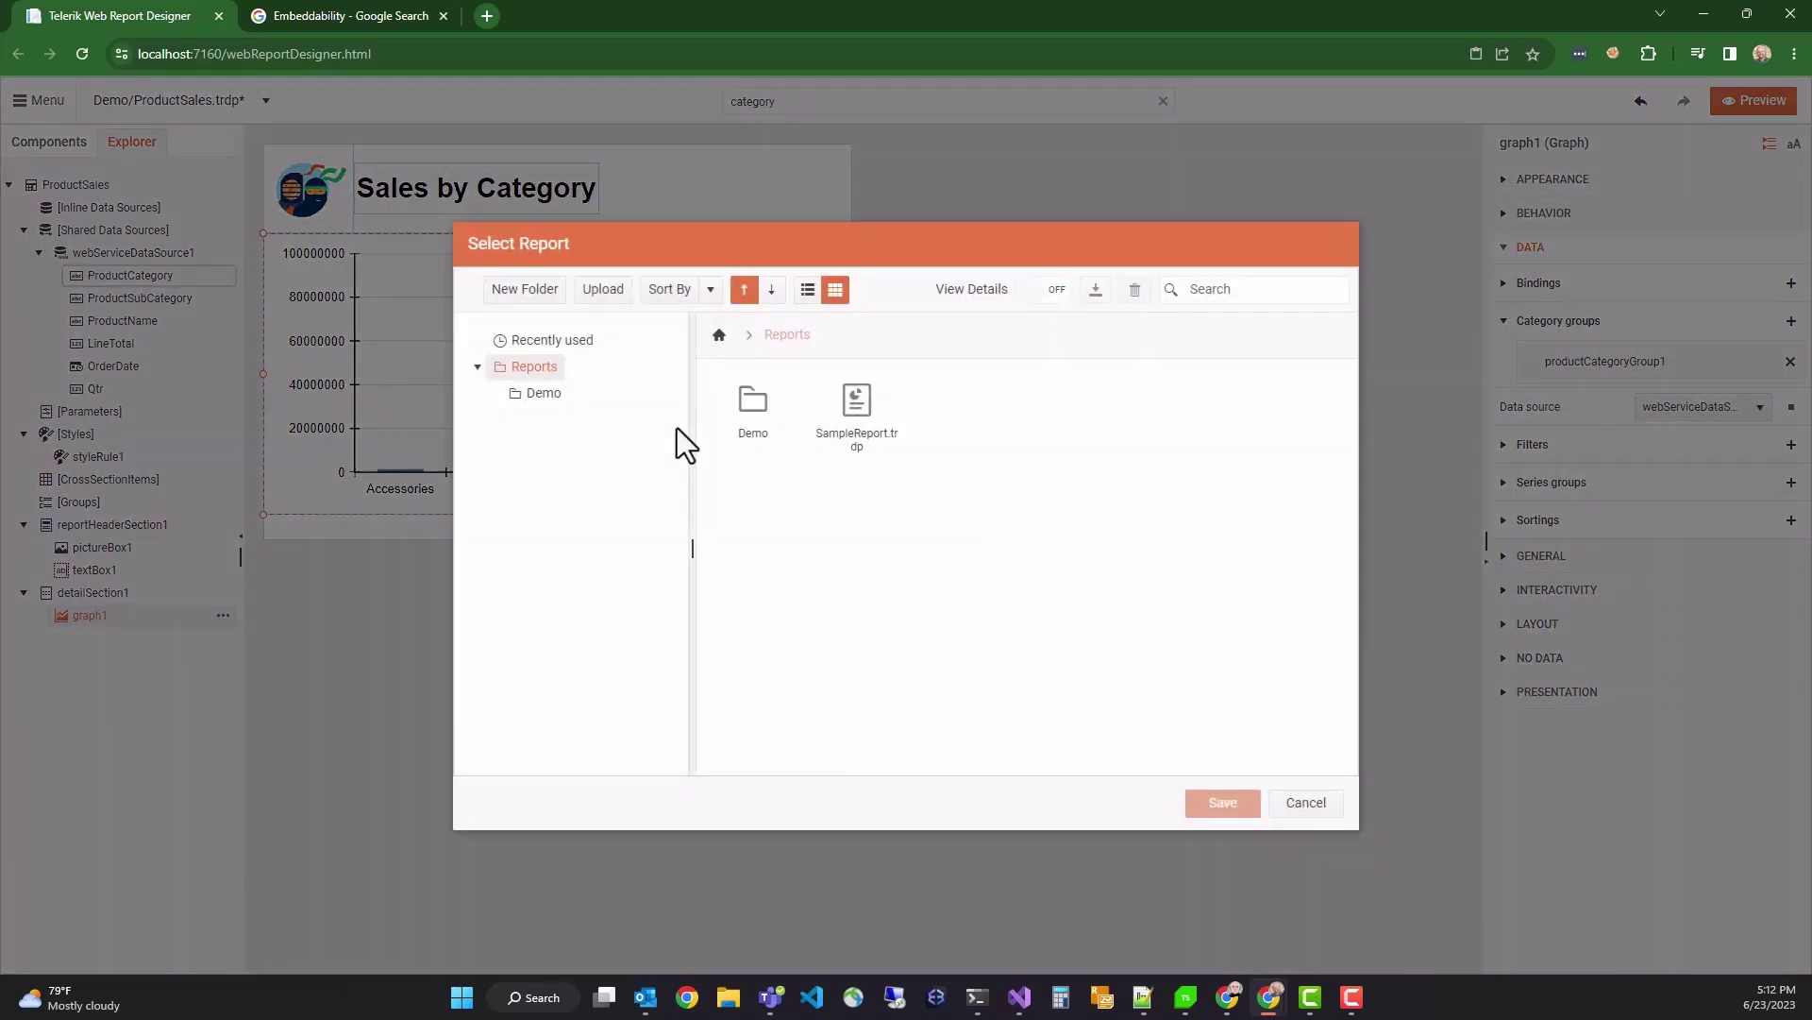
pyautogui.click(541, 396)
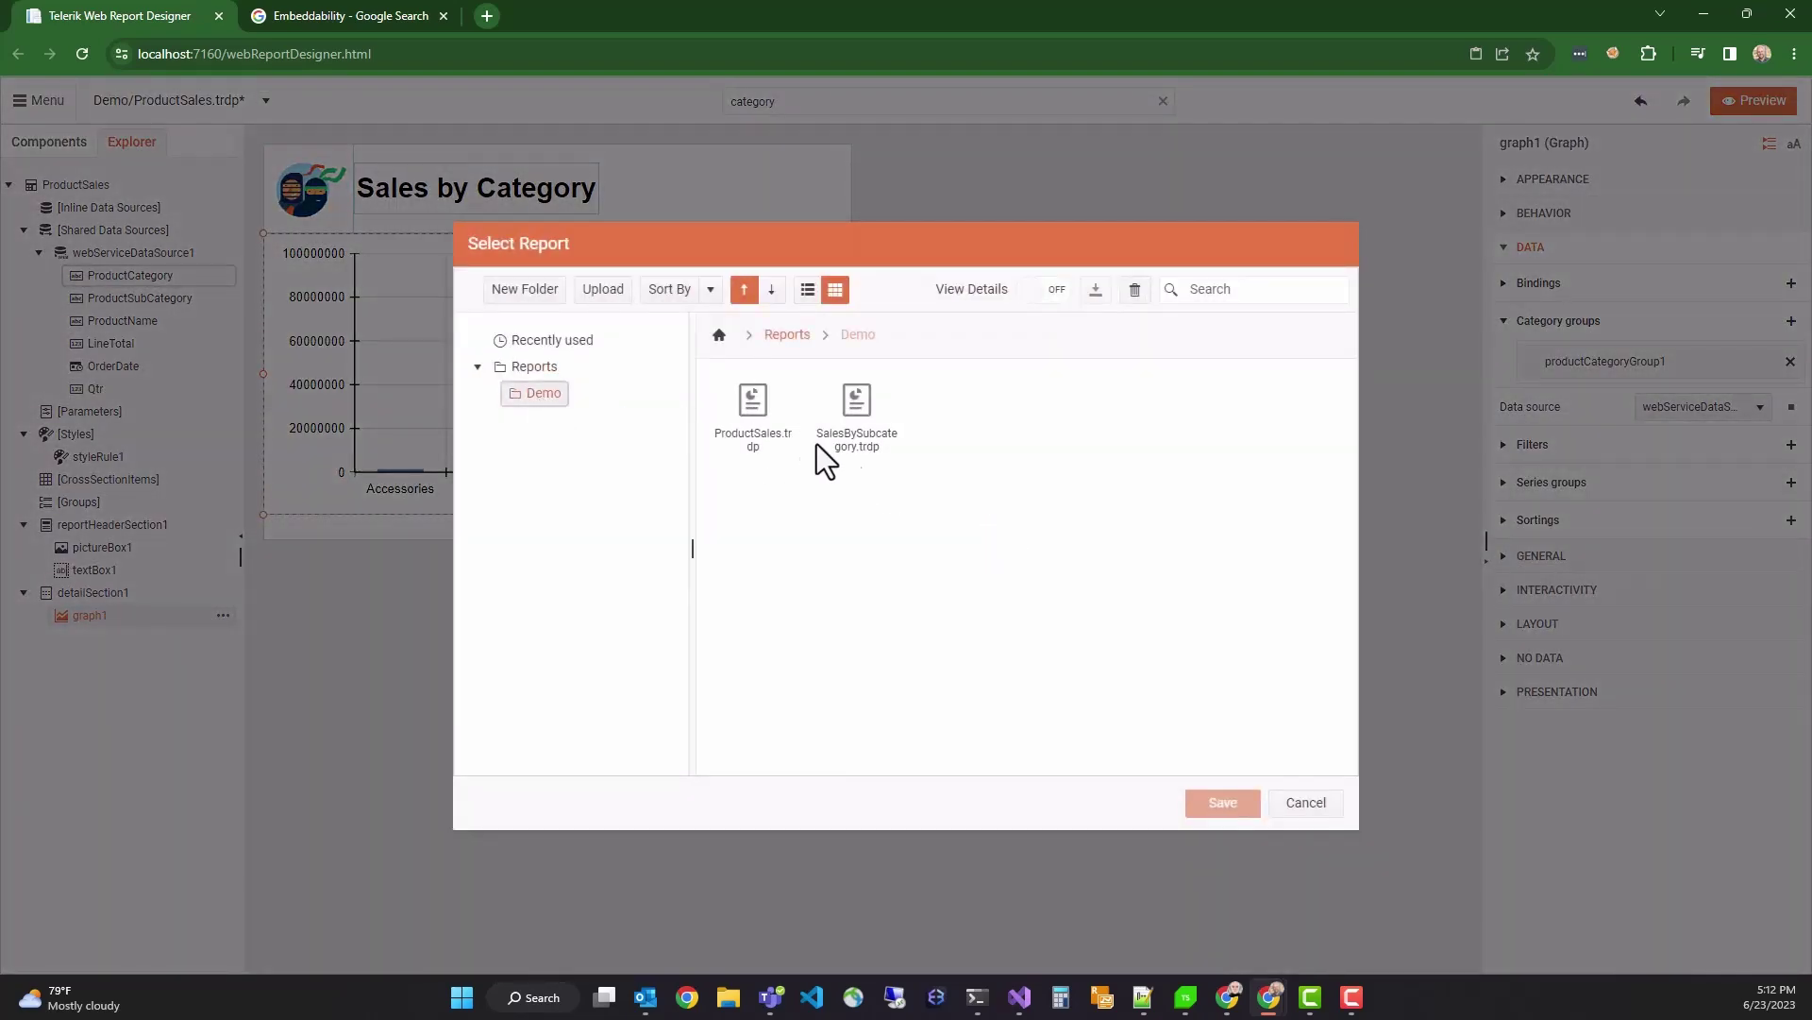
pyautogui.doubleClick(859, 402)
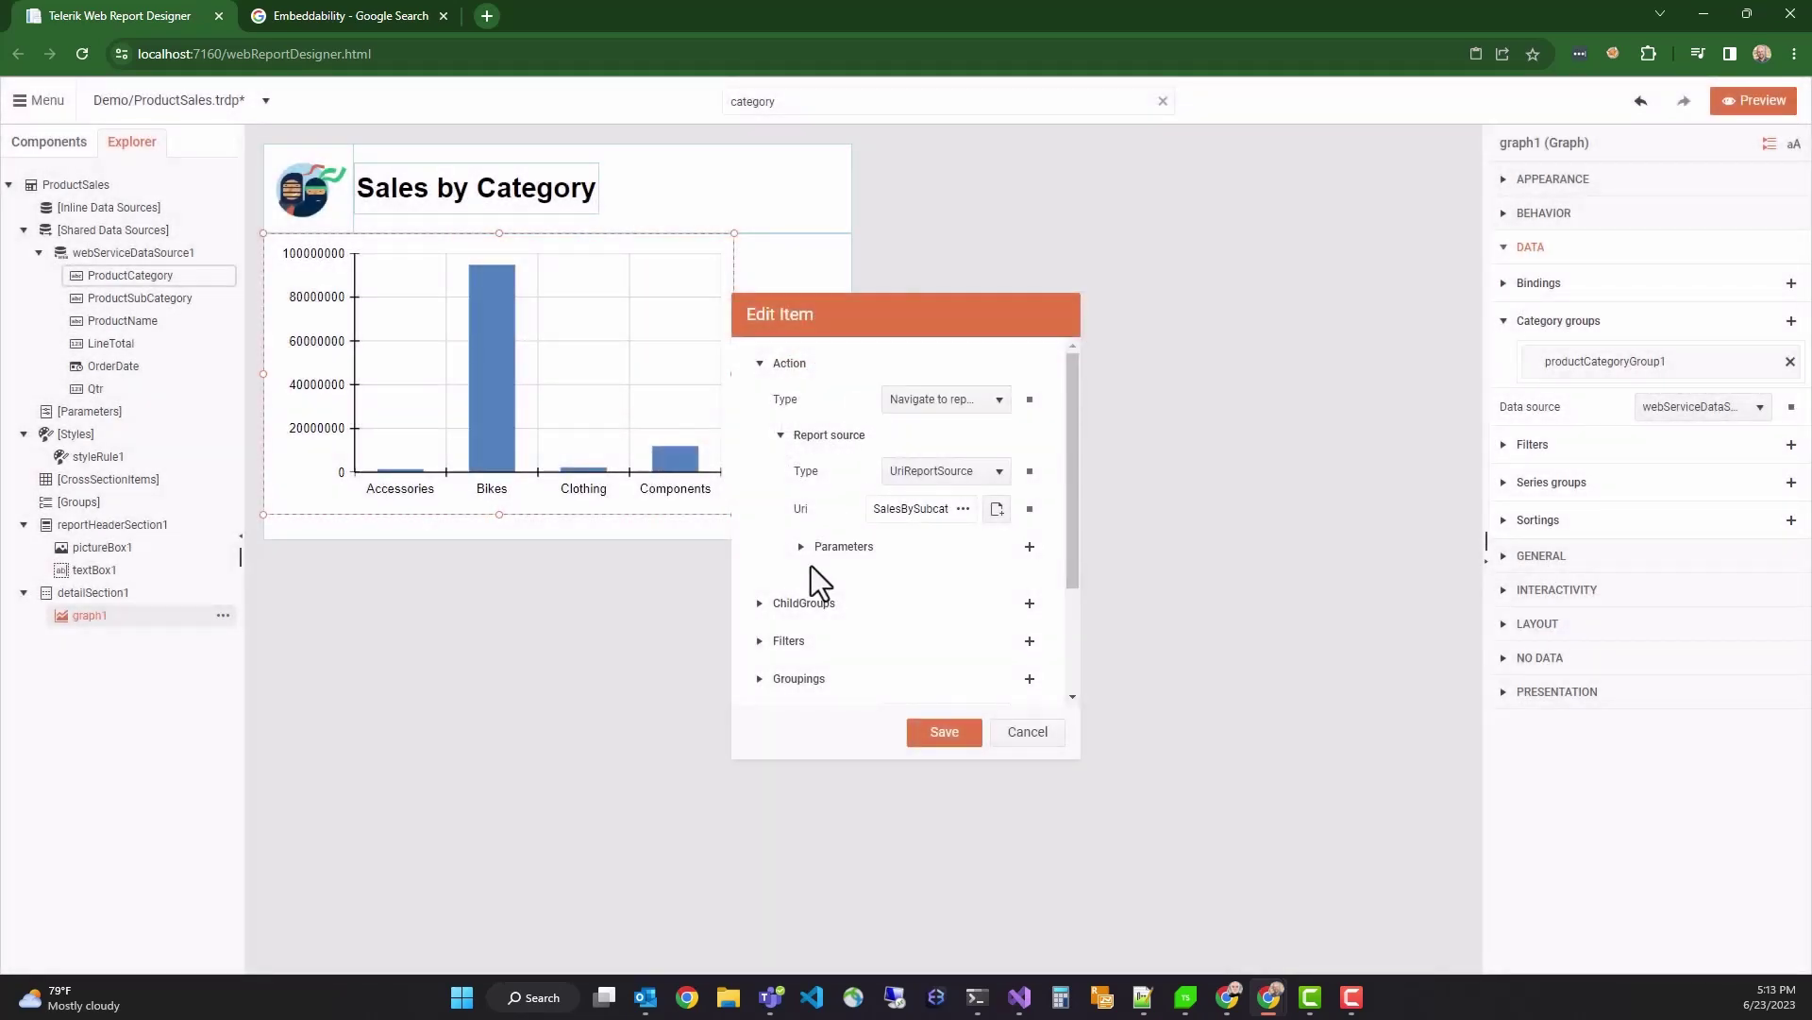
# - Add a report source parameter named Category with the ProductCategory field as its value, and save the parameter and category group
pyautogui.click(801, 547)
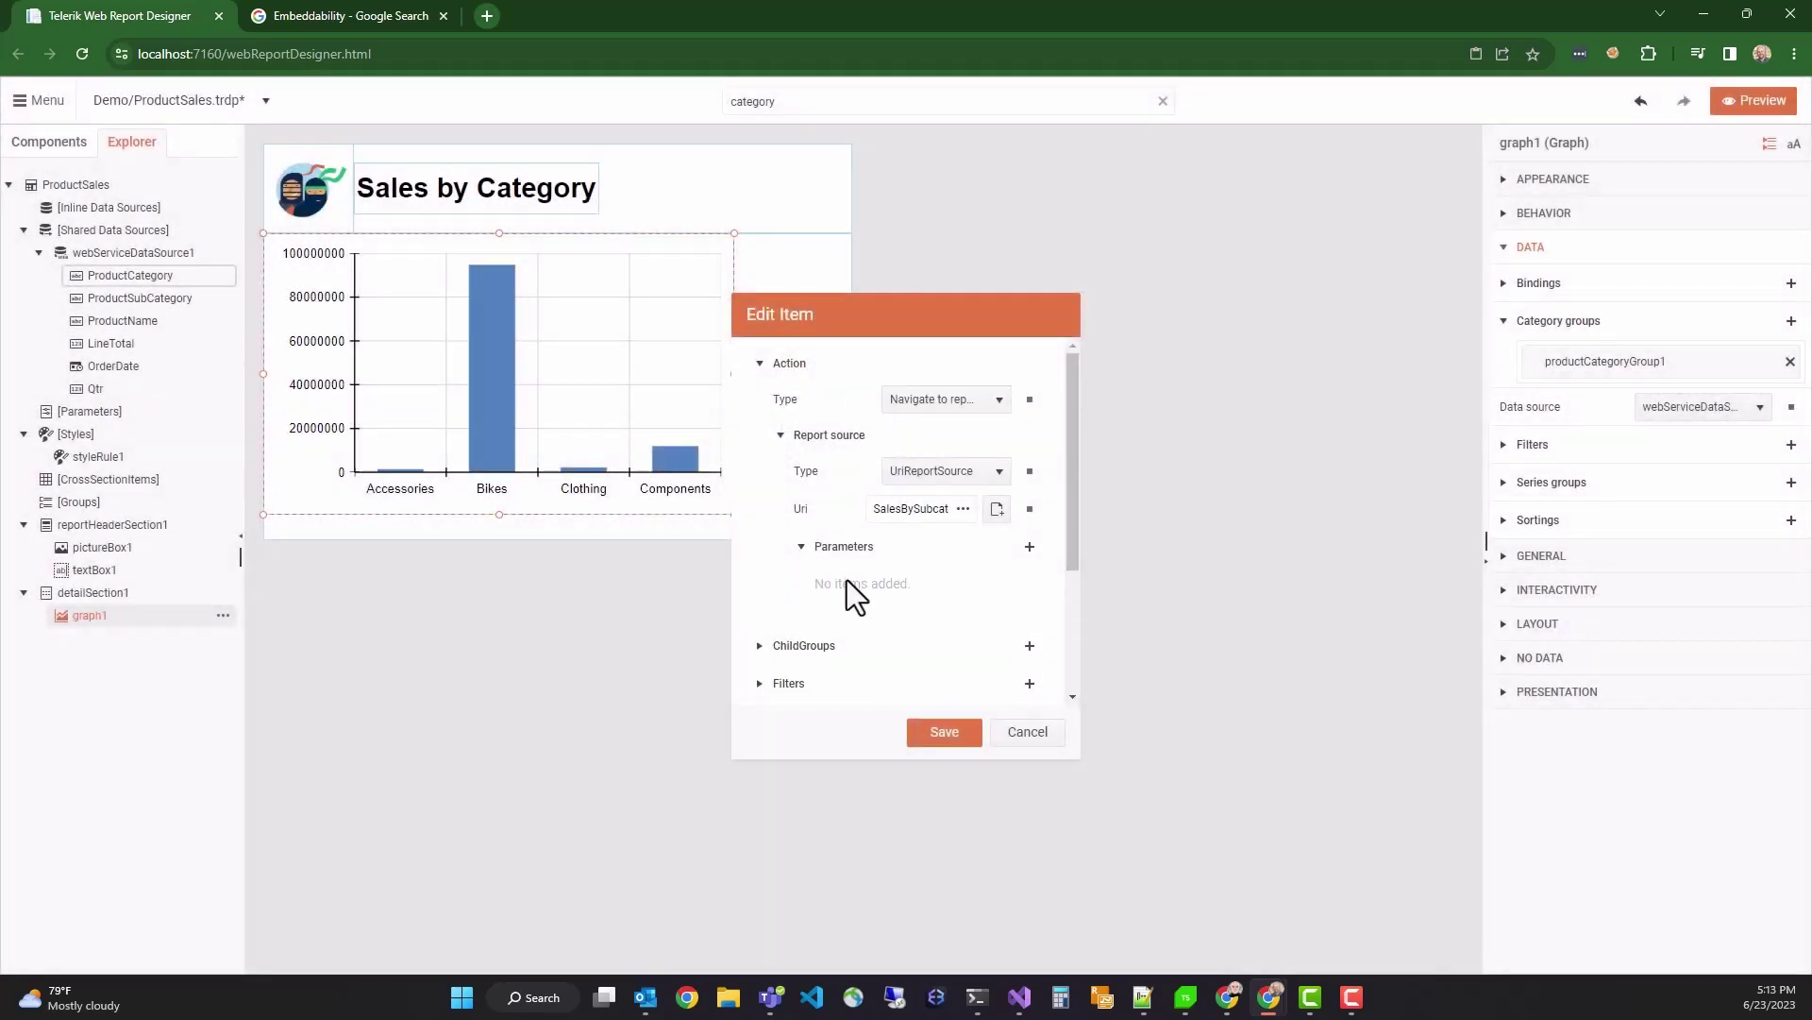
pyautogui.click(1030, 548)
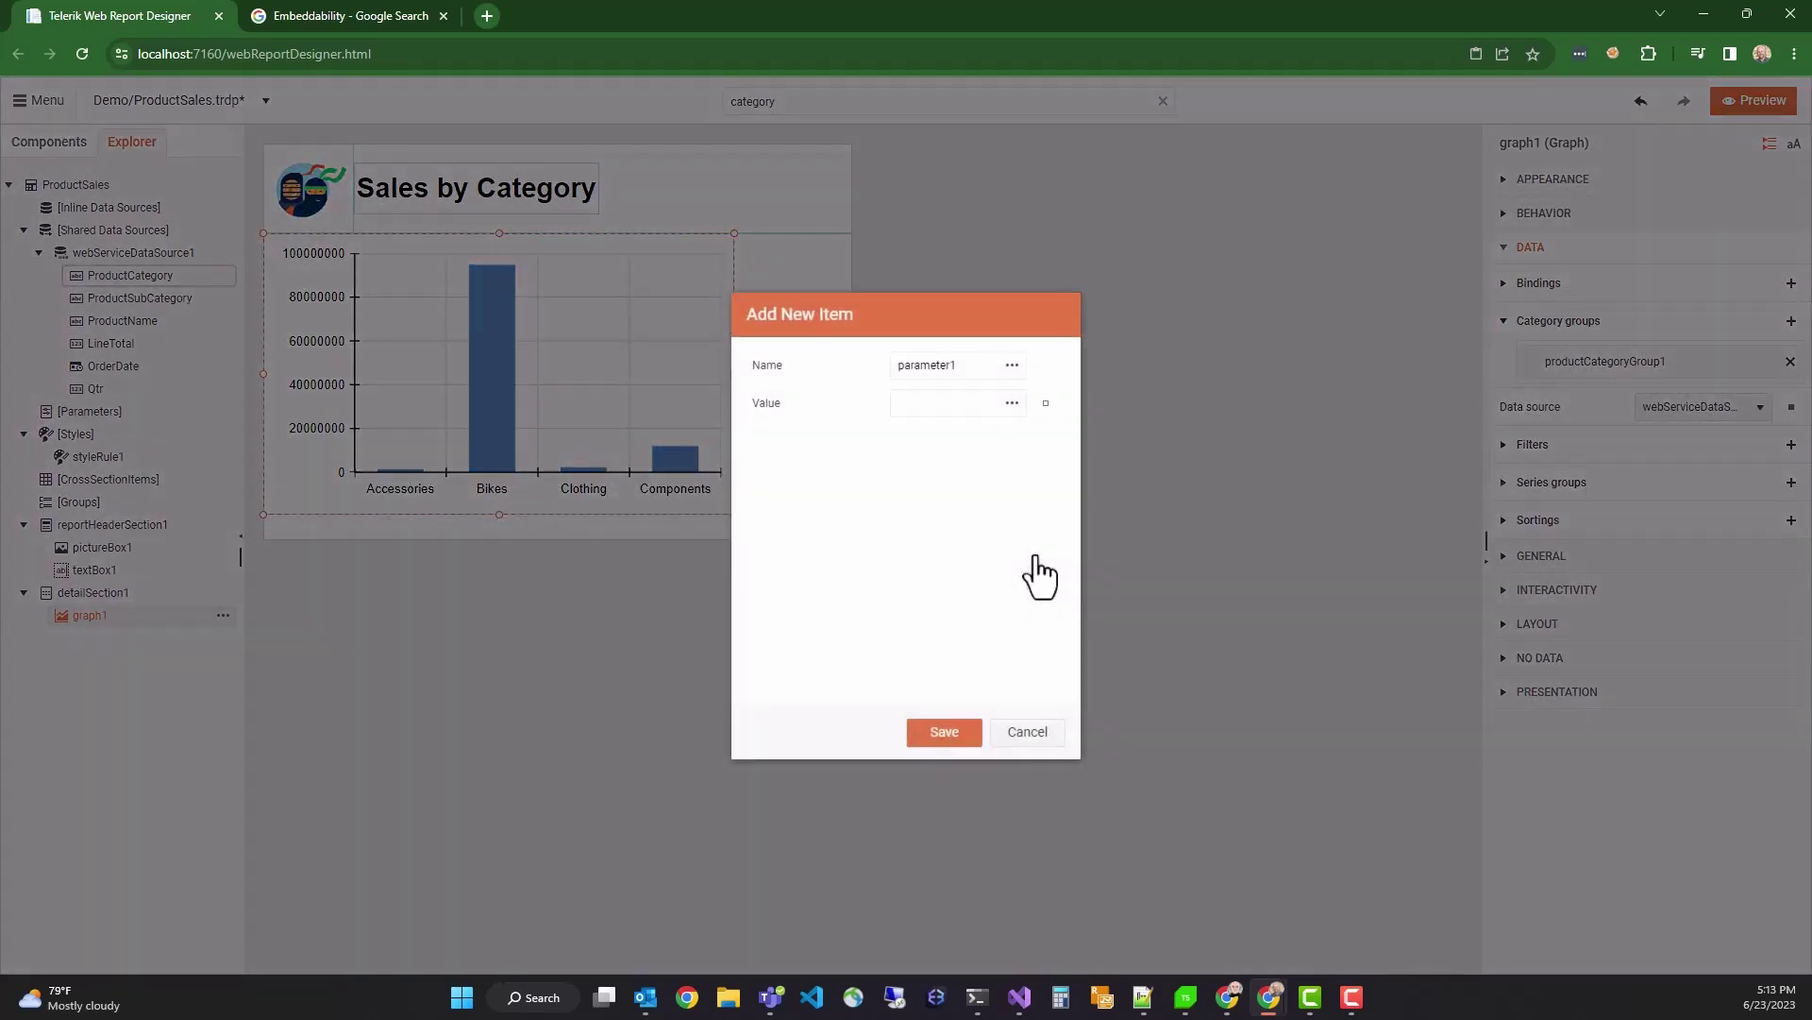
pyautogui.doubleClick(926, 368)
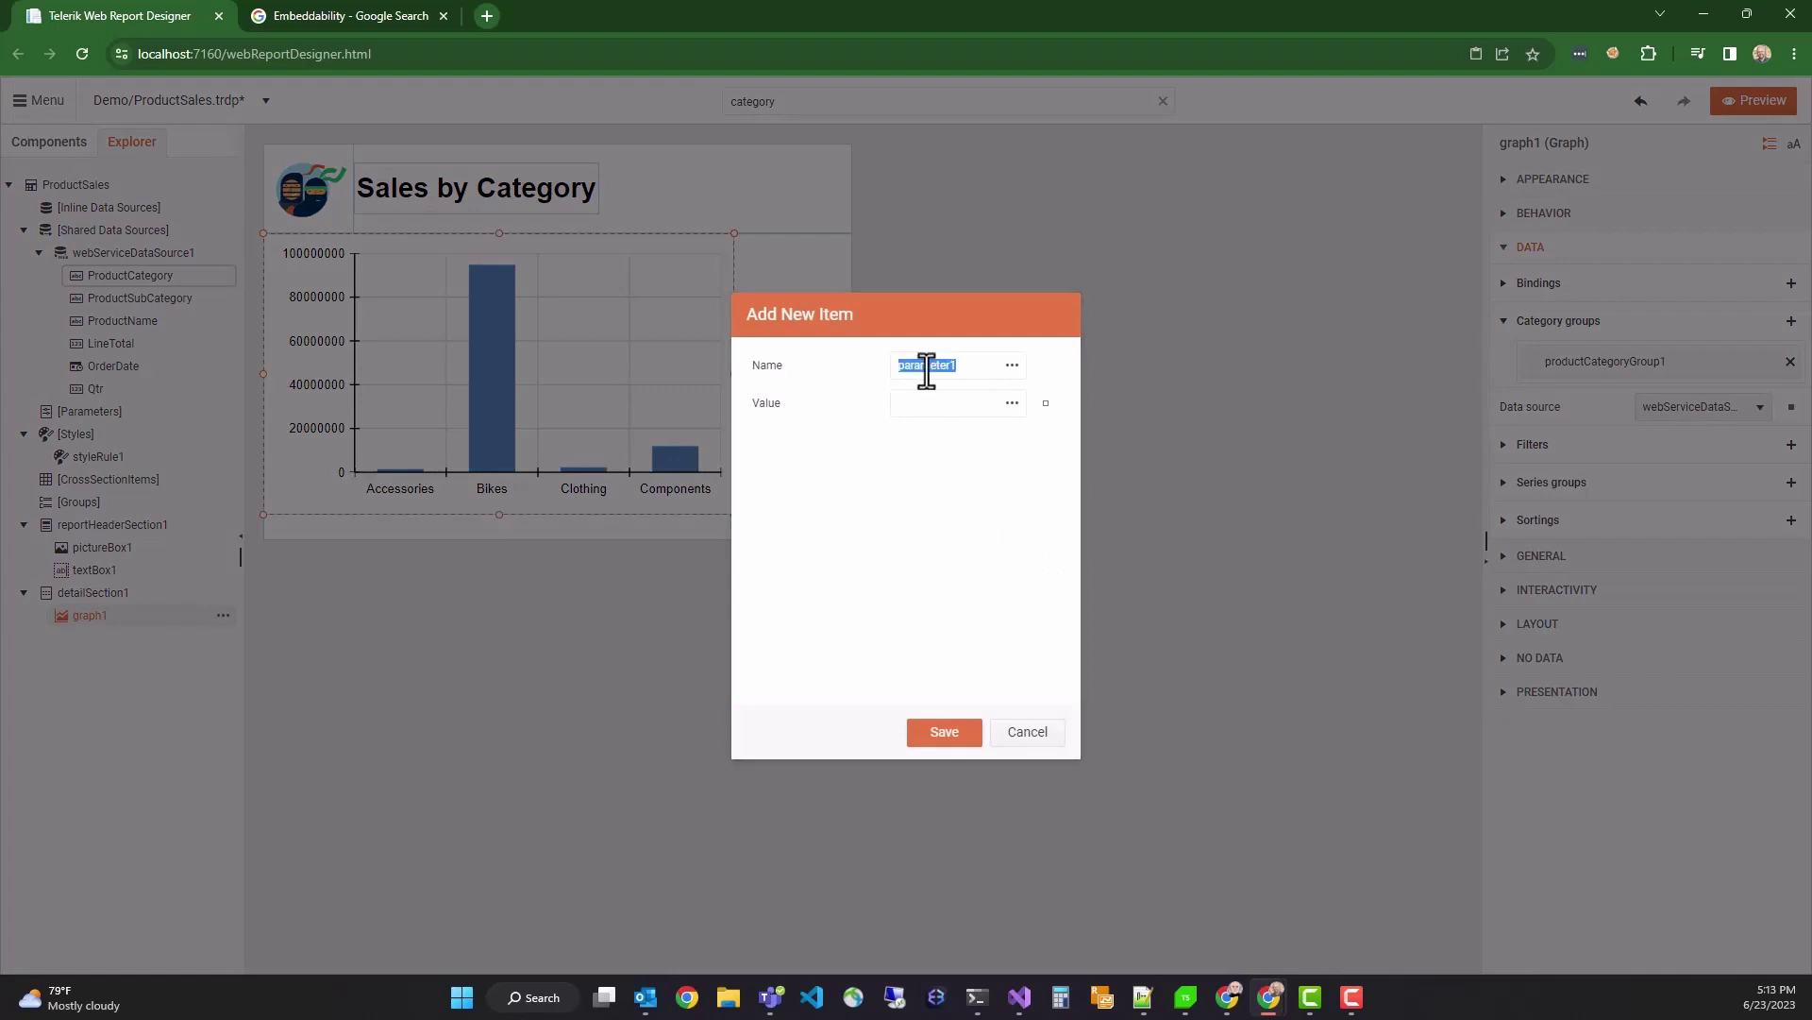
pyautogui.write('Category')
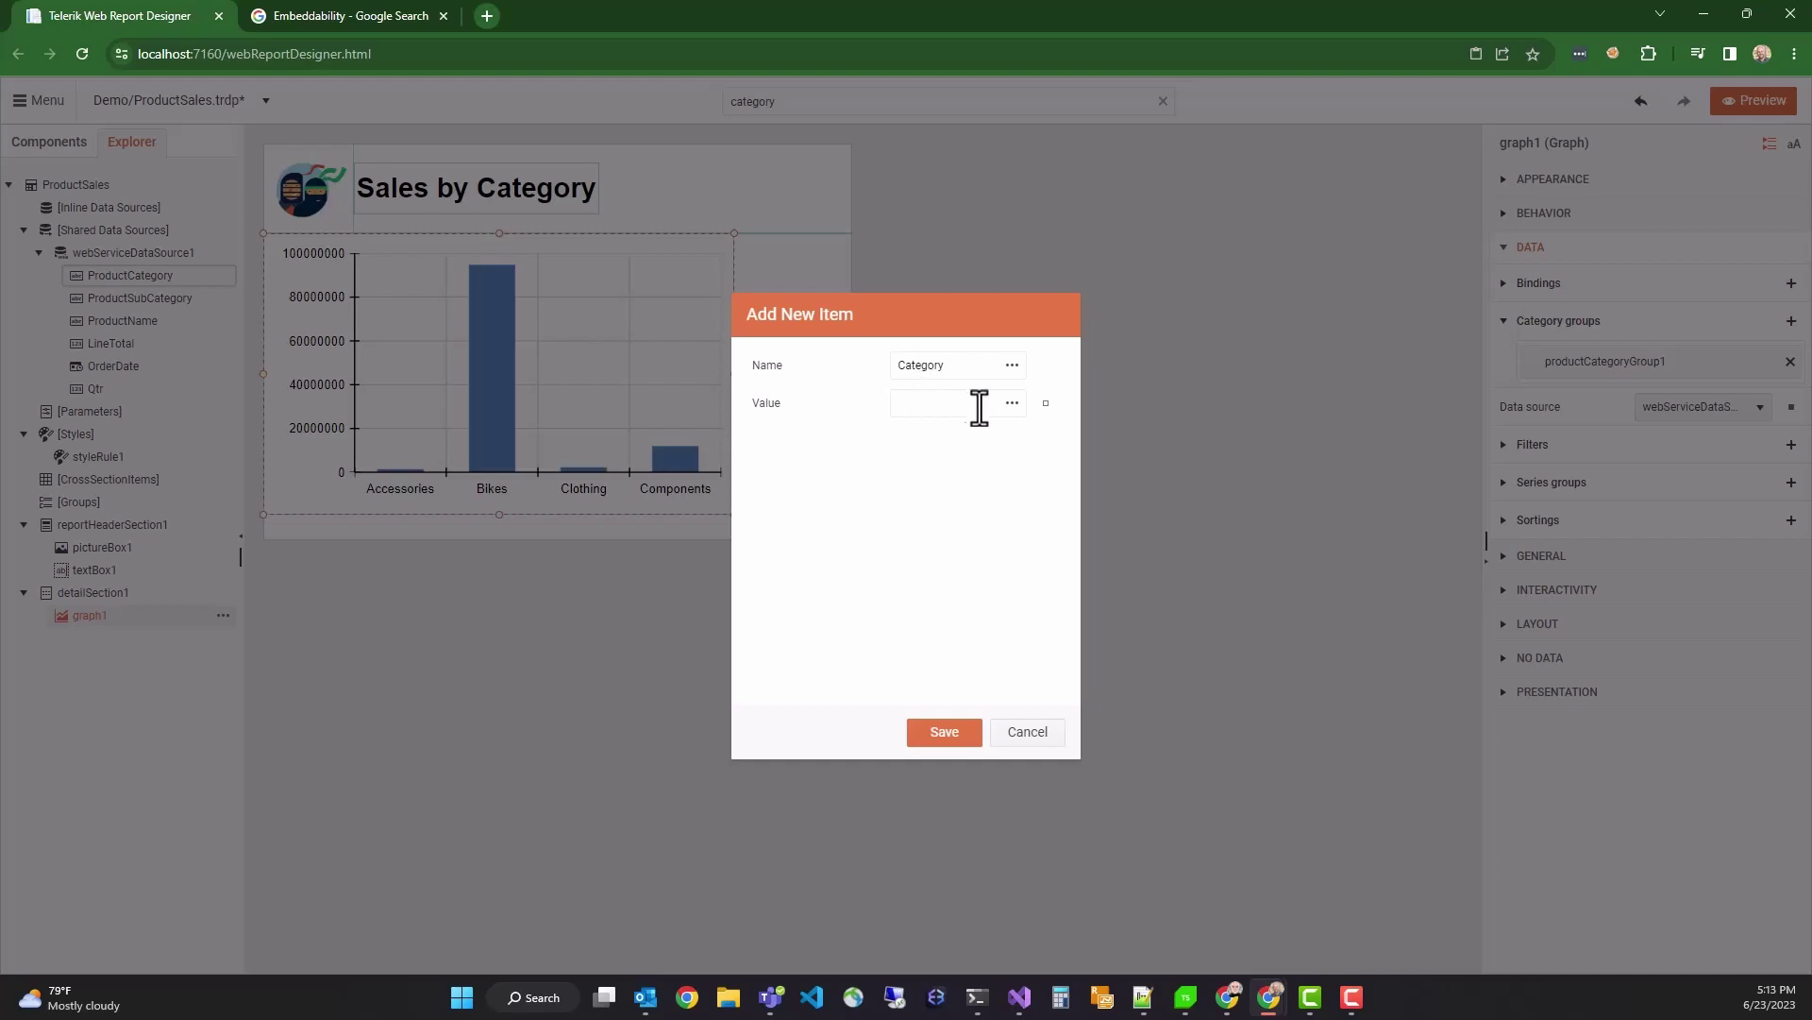
pyautogui.click(1013, 406)
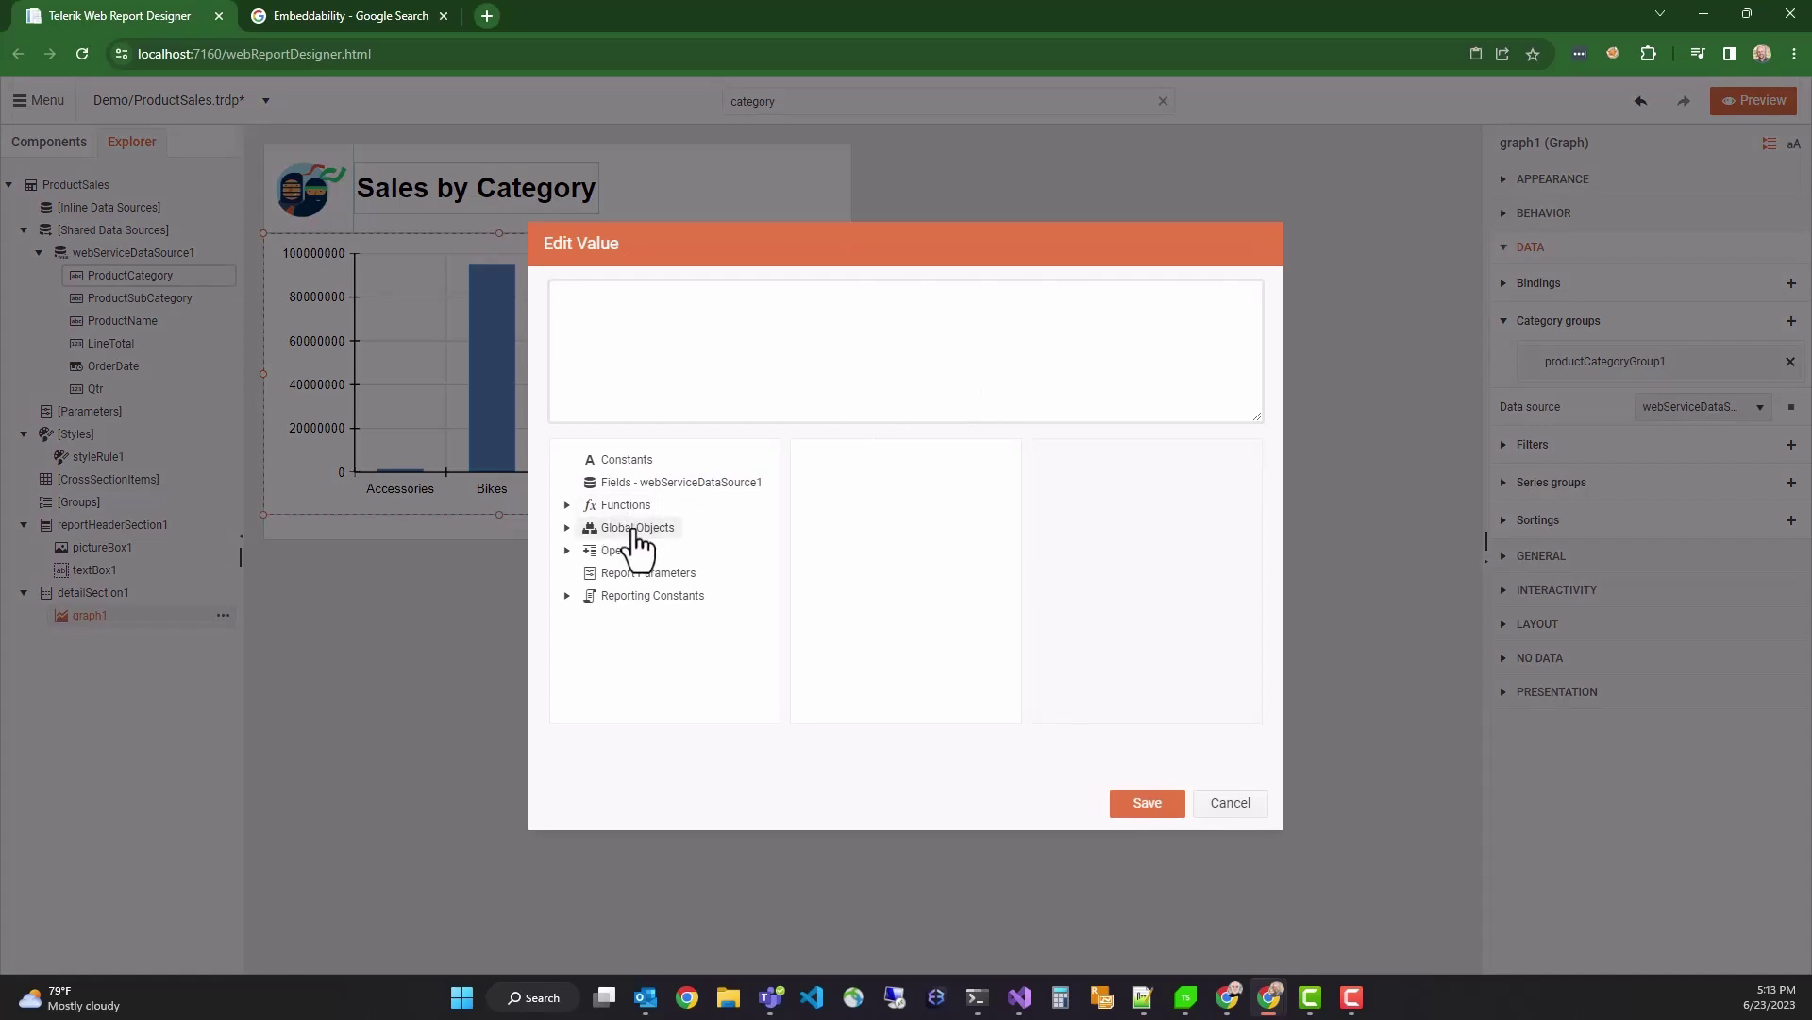
pyautogui.click(632, 483)
pyautogui.doubleClick(864, 460)
pyautogui.click(1147, 805)
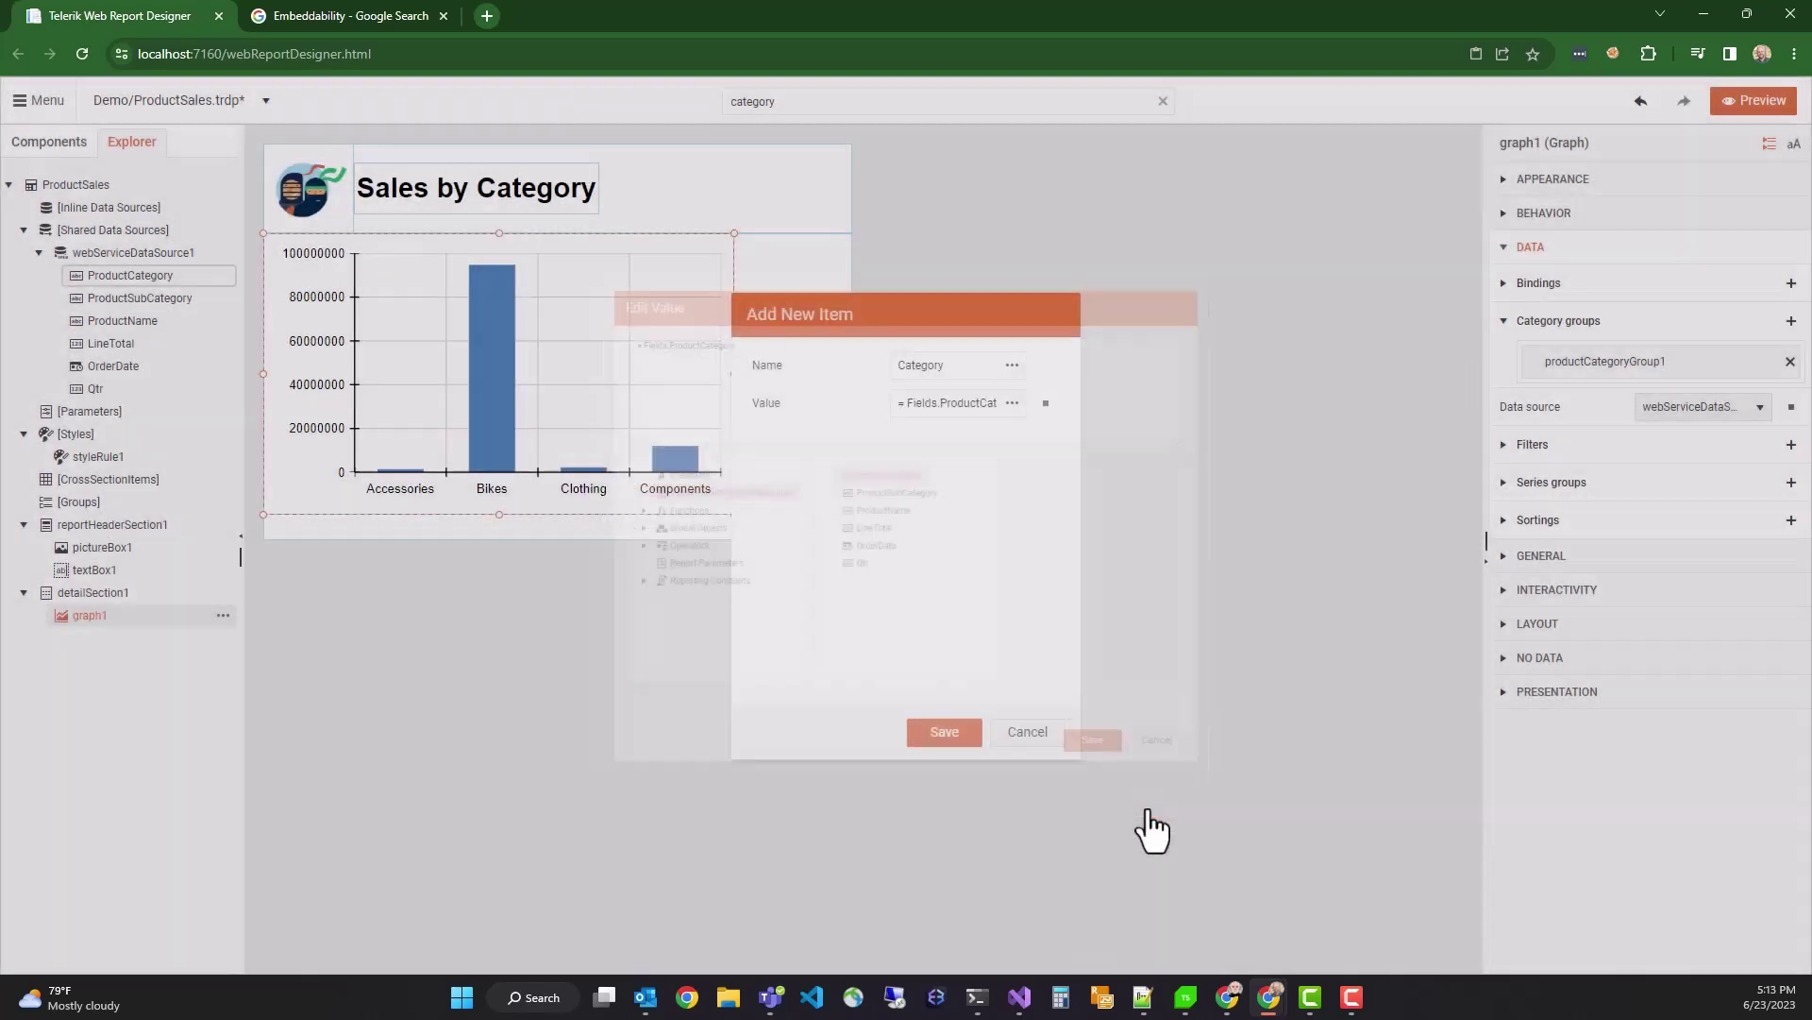
pyautogui.click(935, 738)
pyautogui.click(937, 744)
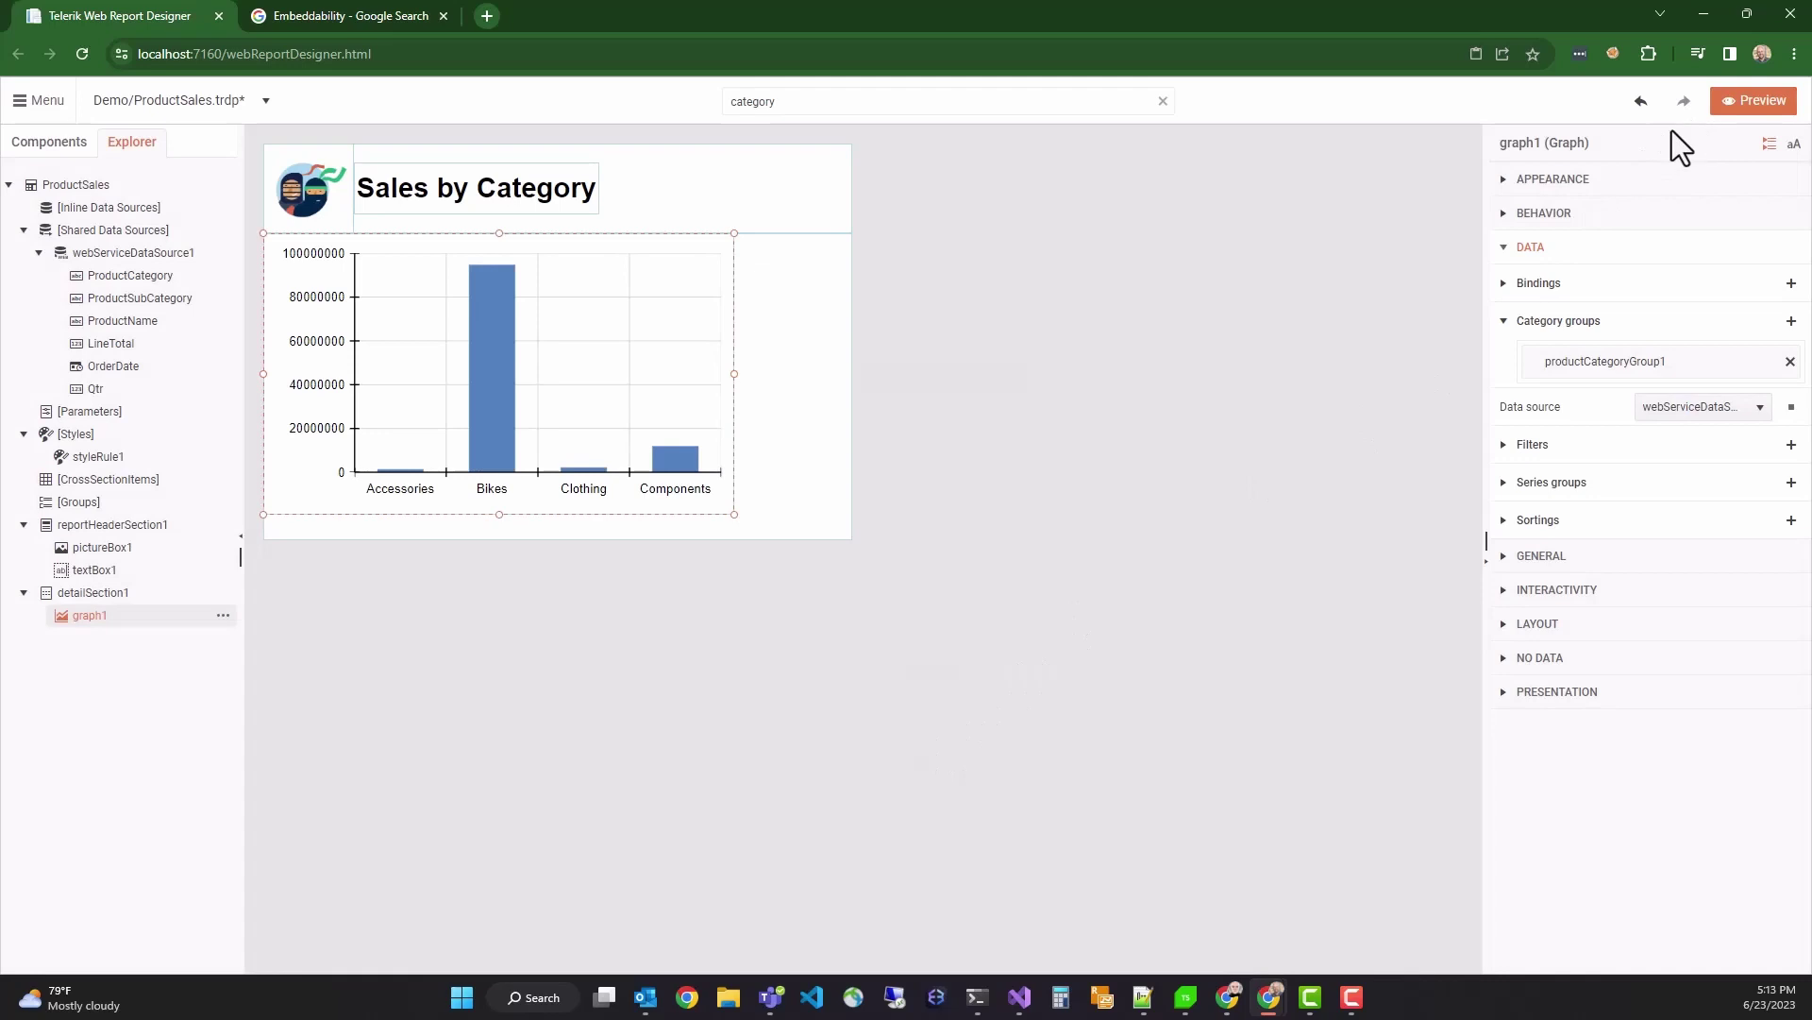
# - Preview the ProductSales report and test the drill-through from the Bikes and Accessories columns, returning to the main report in between
pyautogui.click(1735, 104)
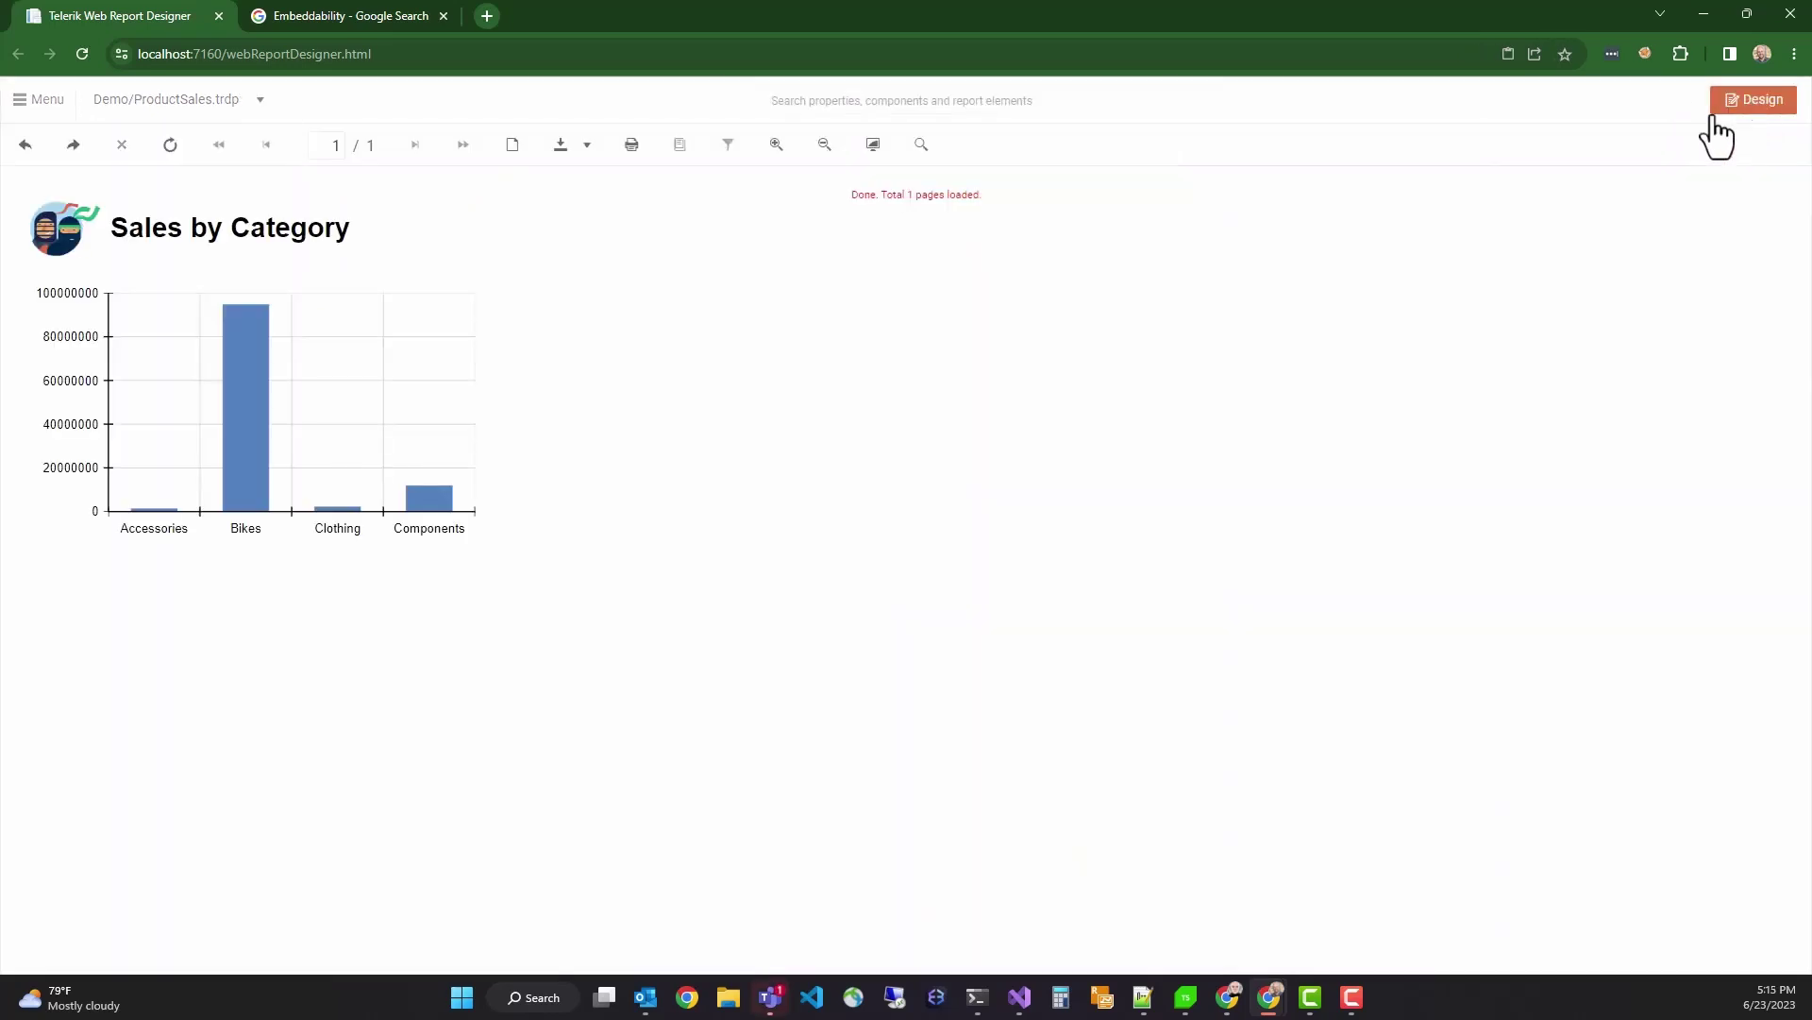
pyautogui.click(261, 441)
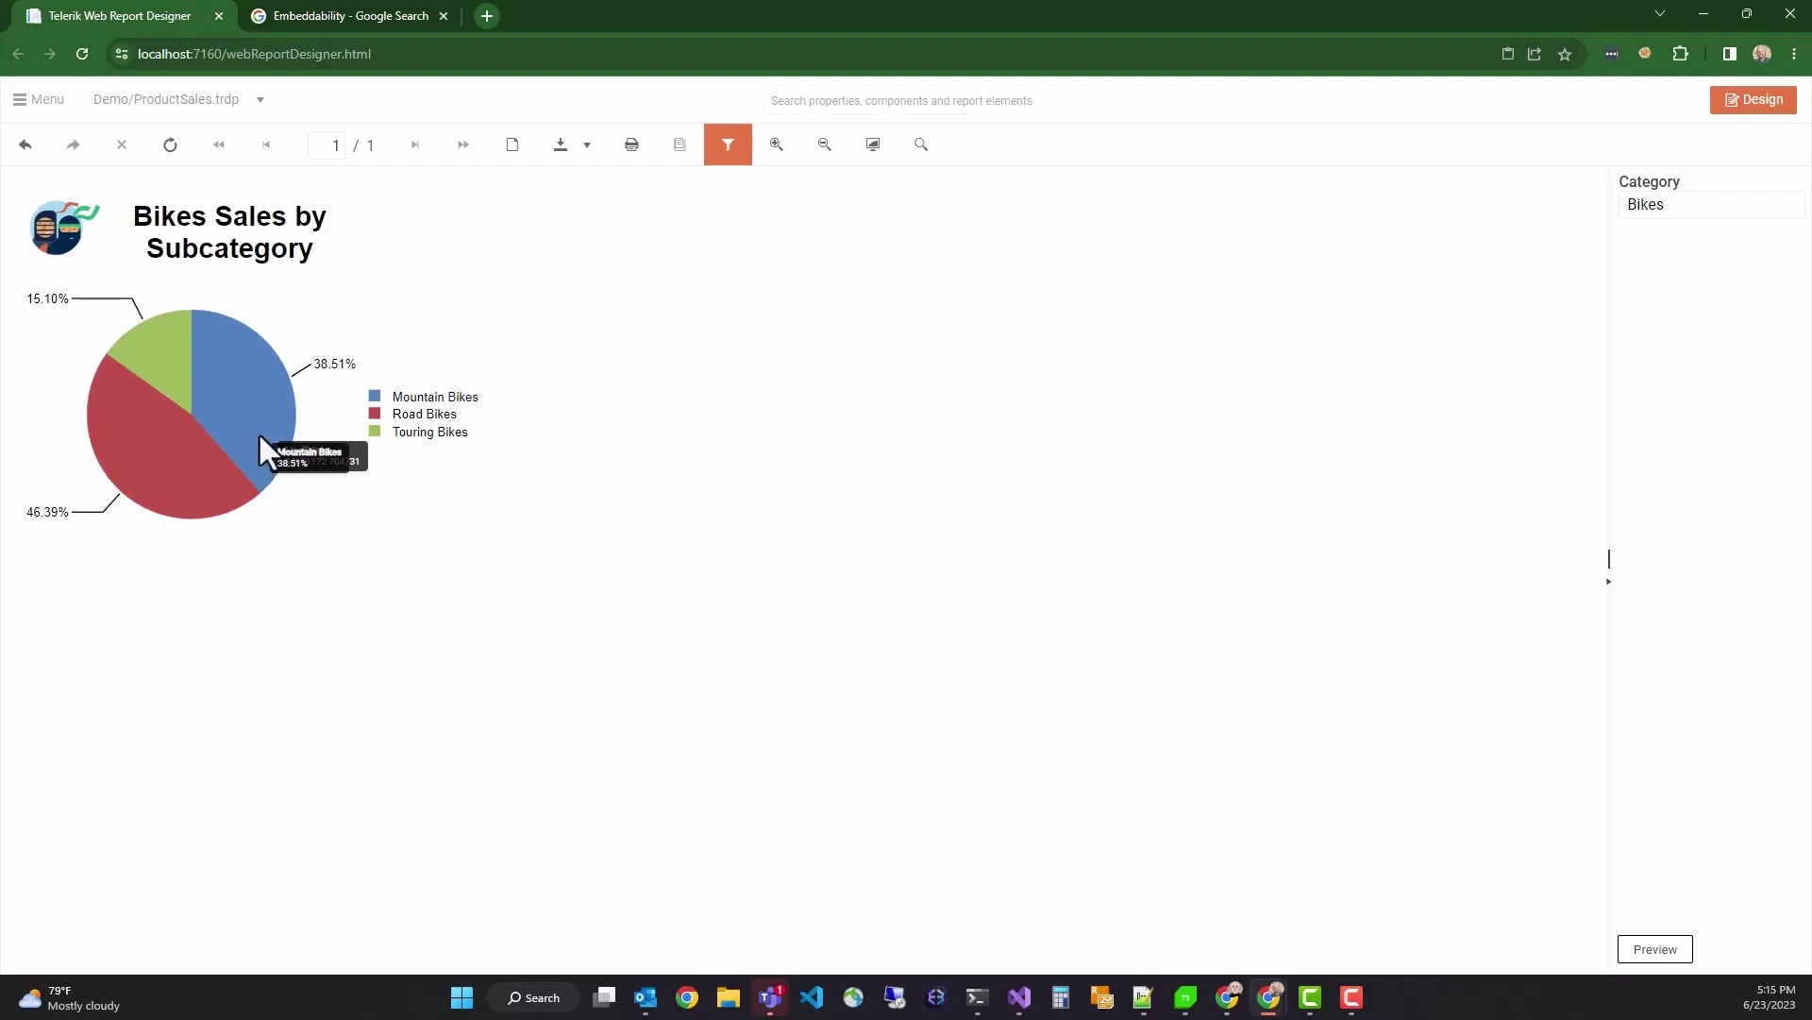
pyautogui.click(26, 145)
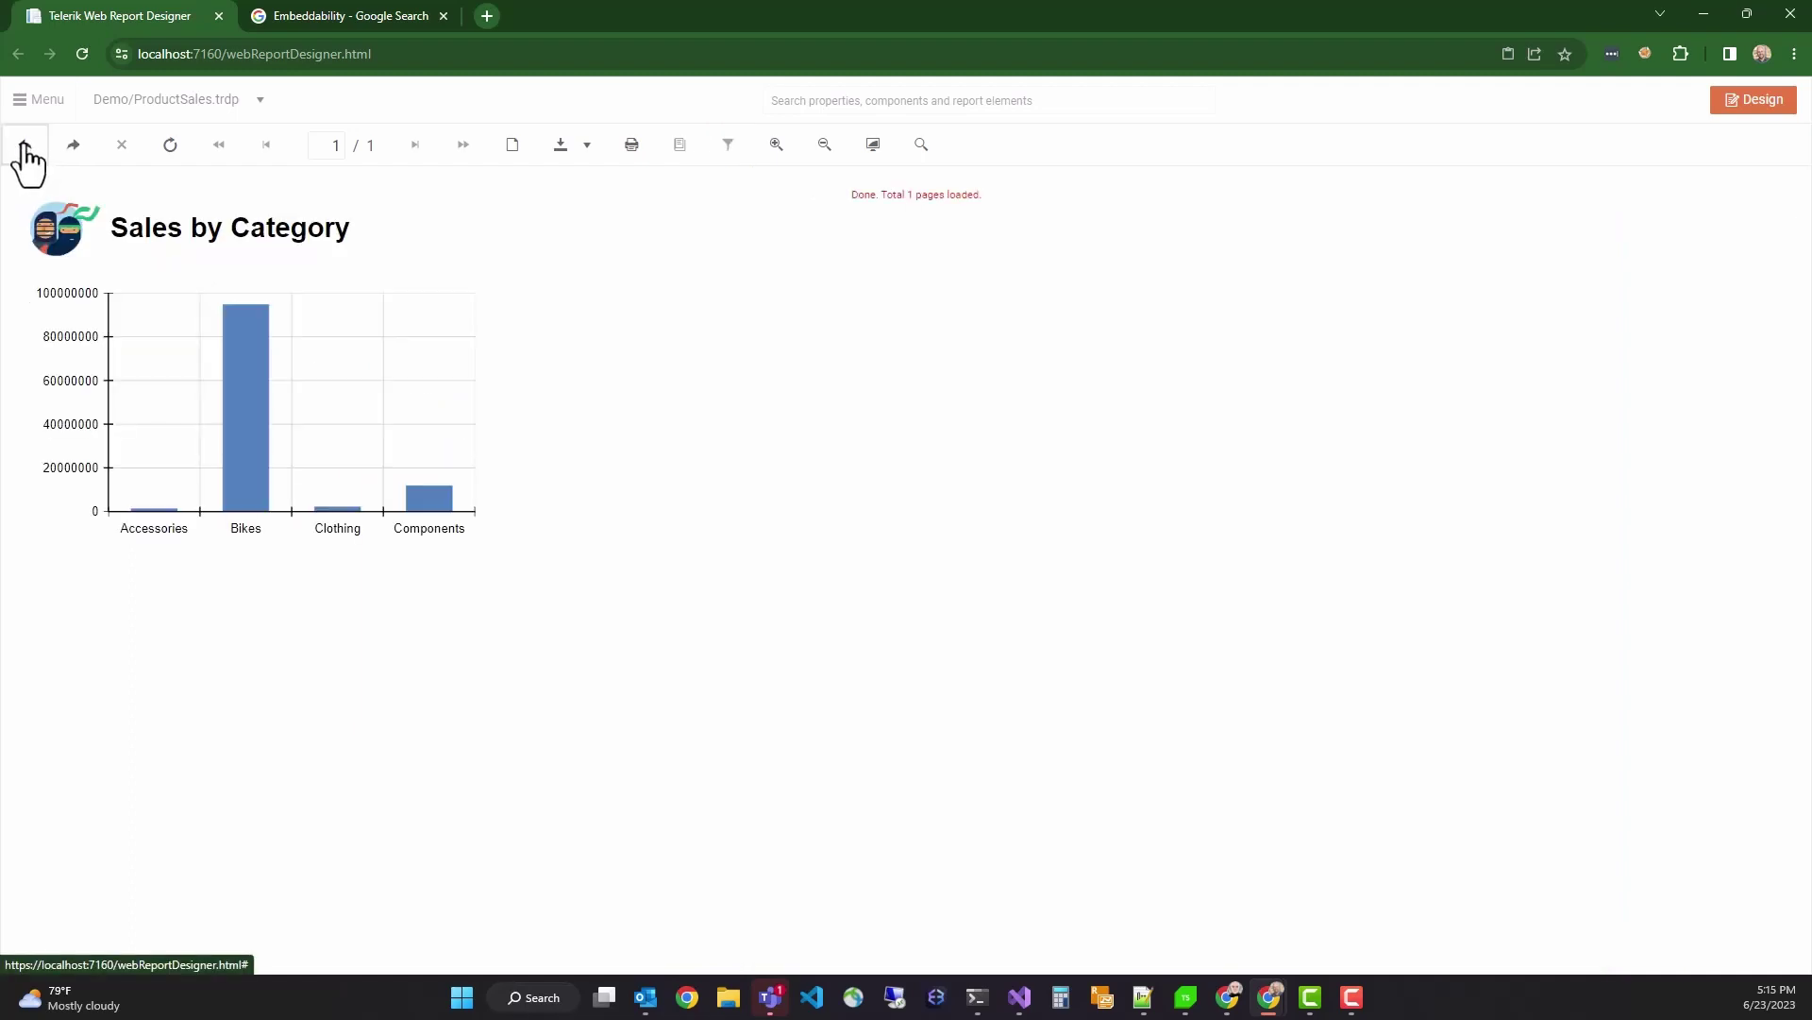
pyautogui.click(148, 513)
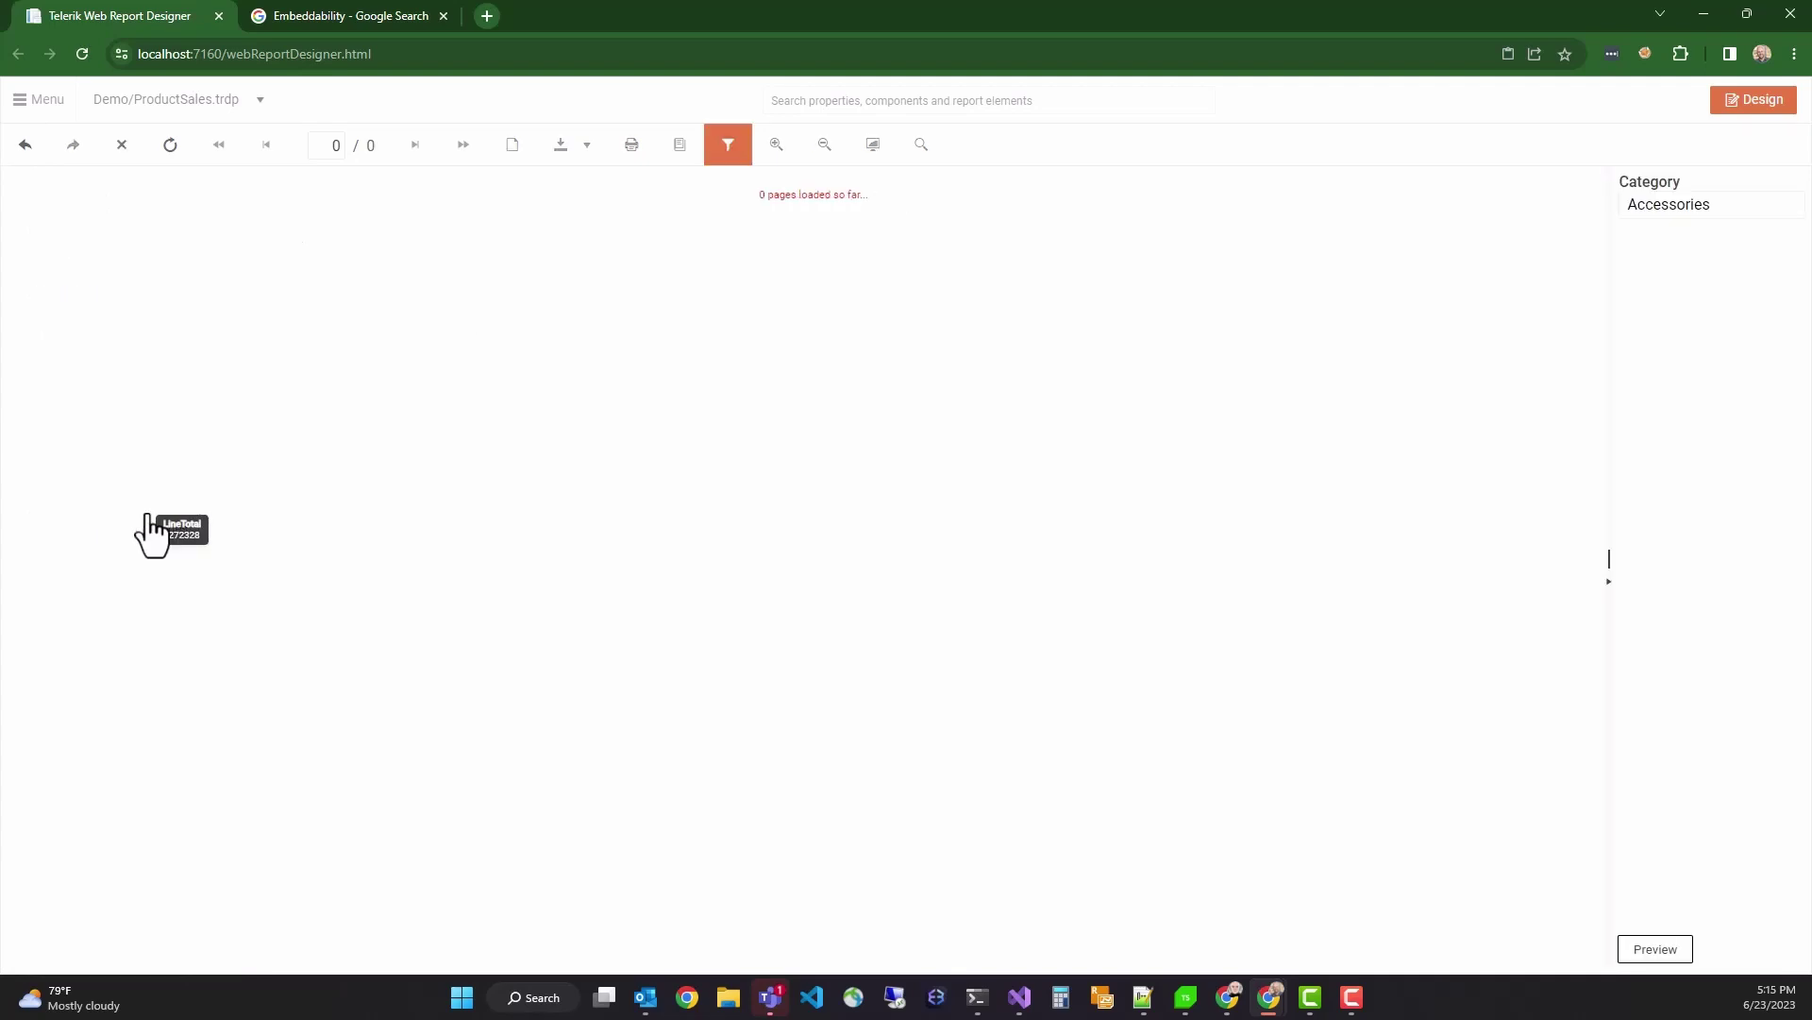